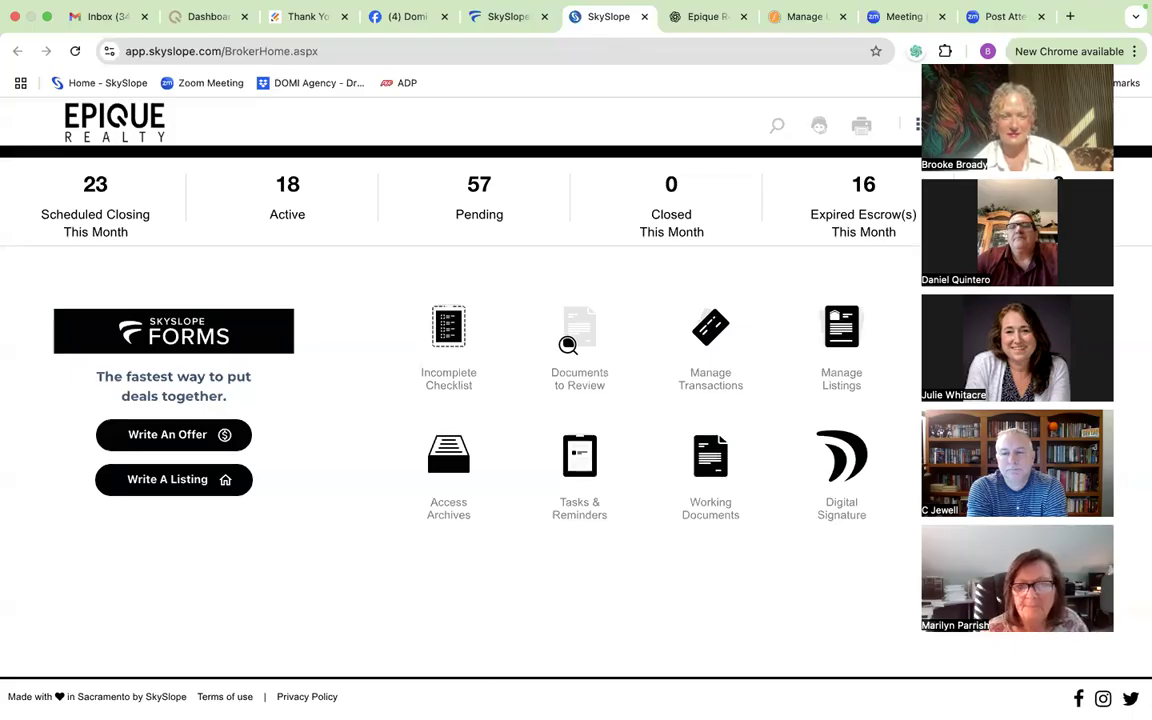
Step: Switch to SkySlope Forms, browse the form libraries, and open the settings for adding additional association libraries
mouse_move(150, 690)
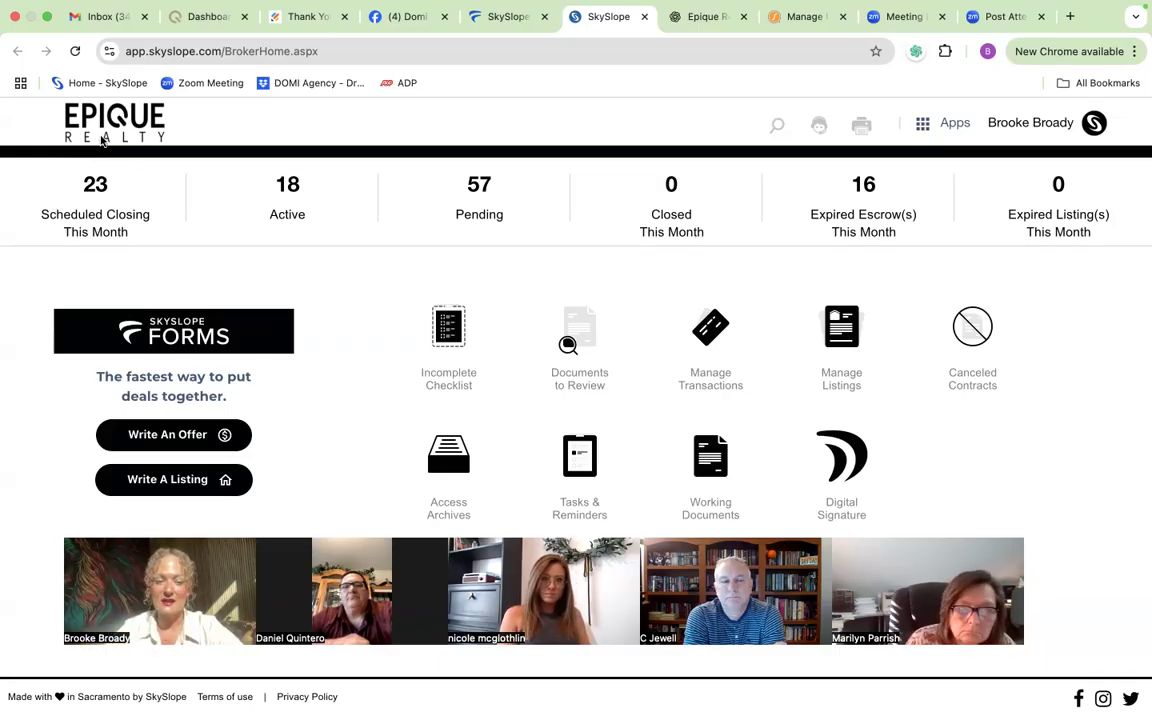
click(928, 129)
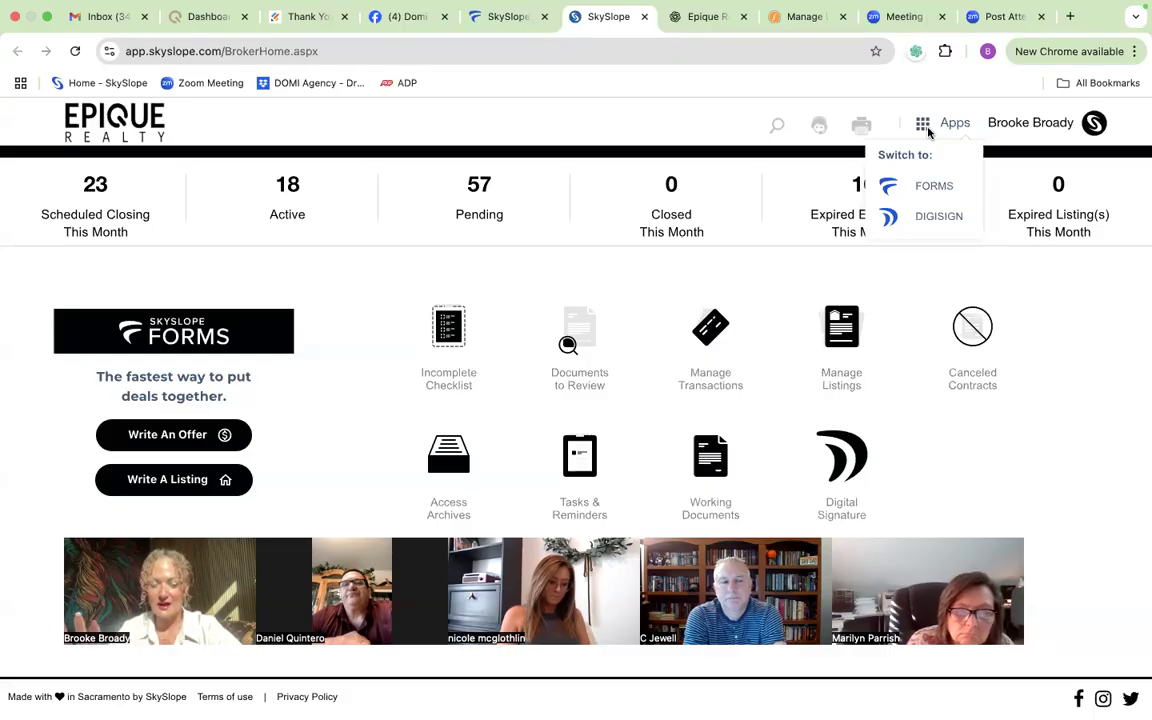
click(922, 192)
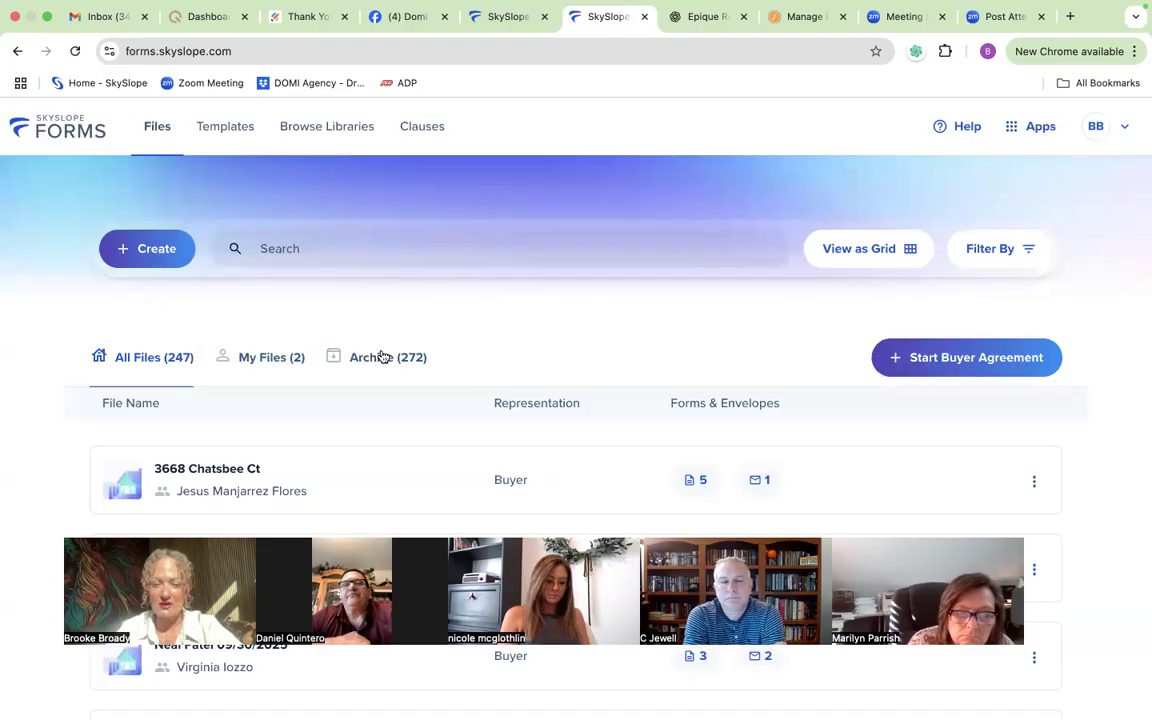
click(335, 133)
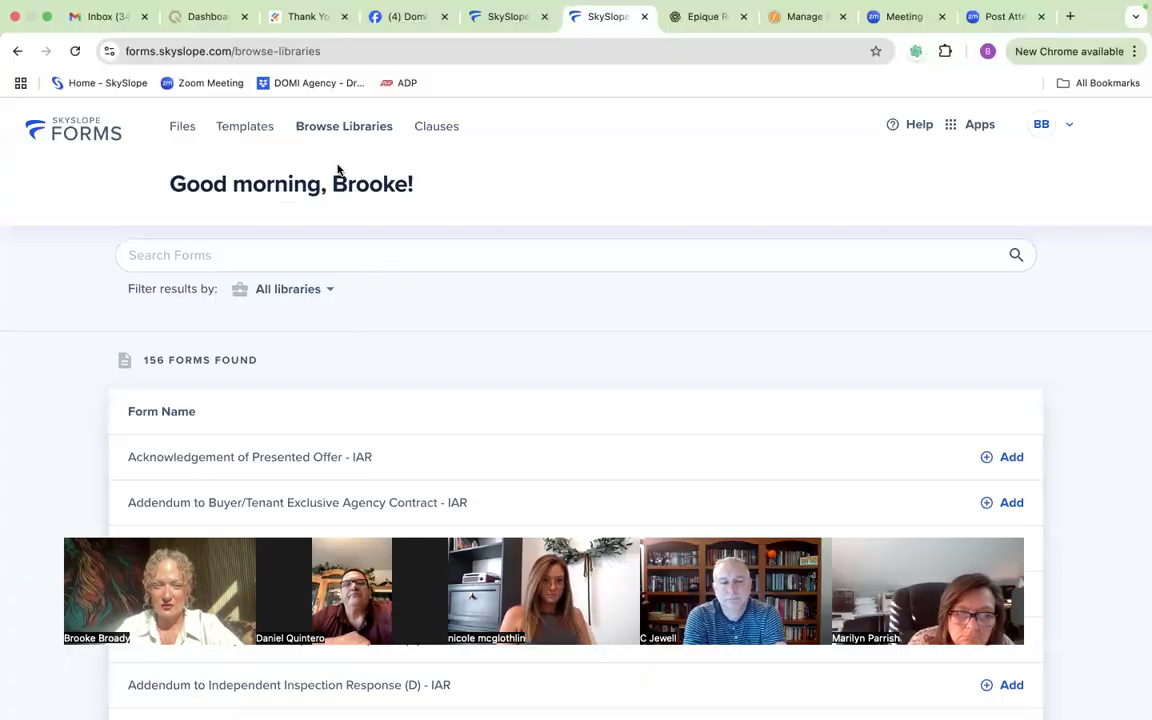
click(327, 290)
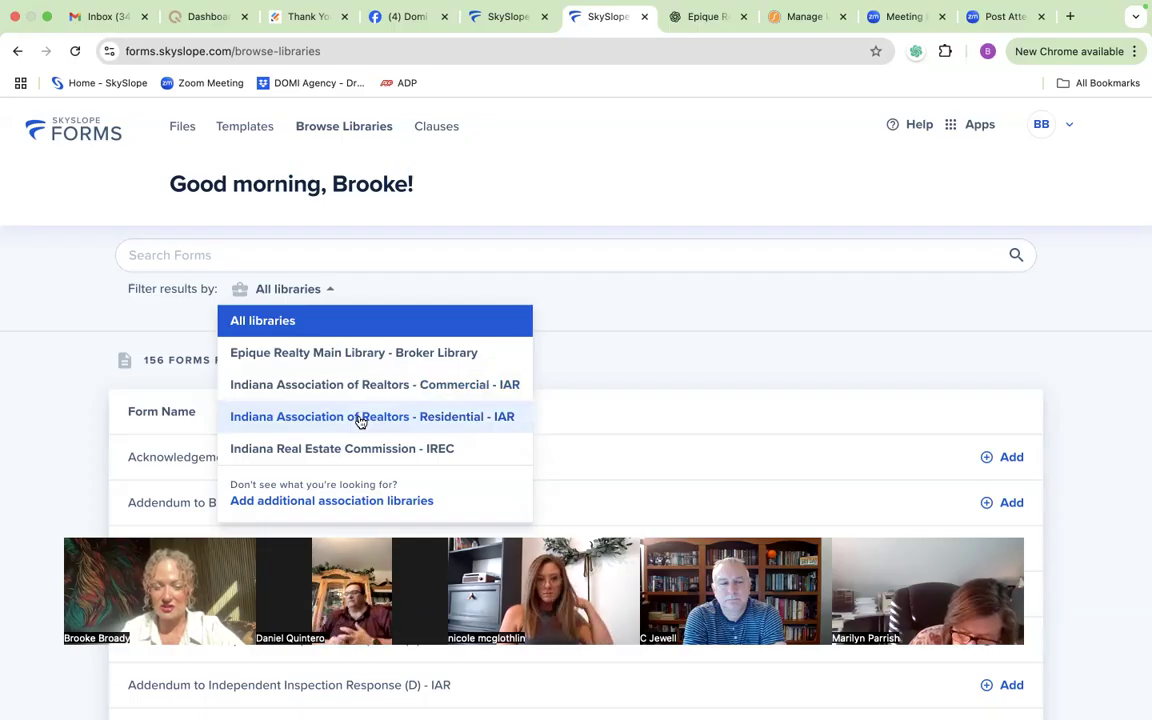
click(333, 501)
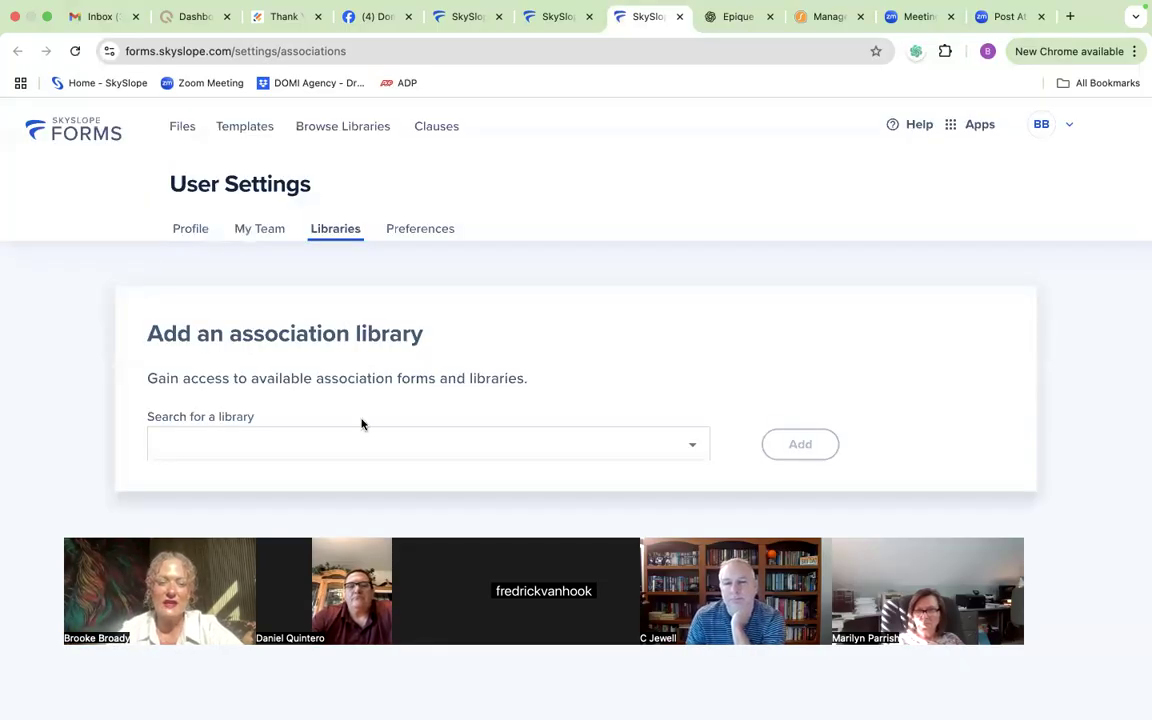
Step: Try to add the Illinois Association of Realtors - IAR library to the connected association libraries
click(353, 445)
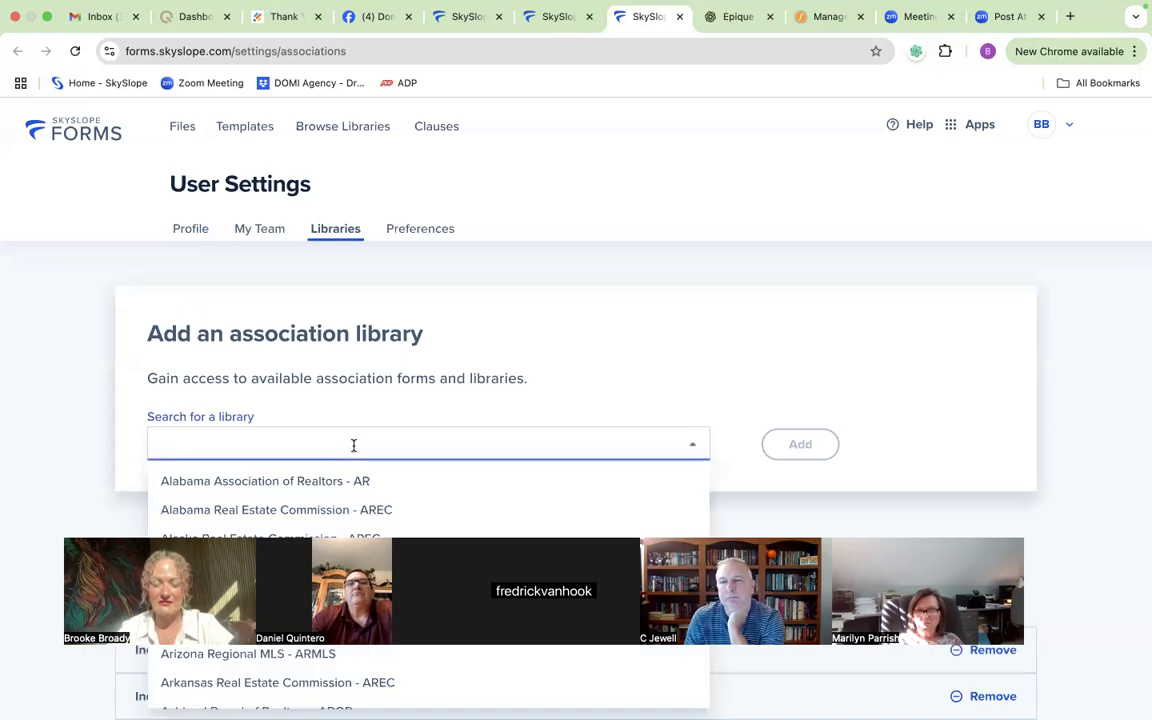
text(IAR)
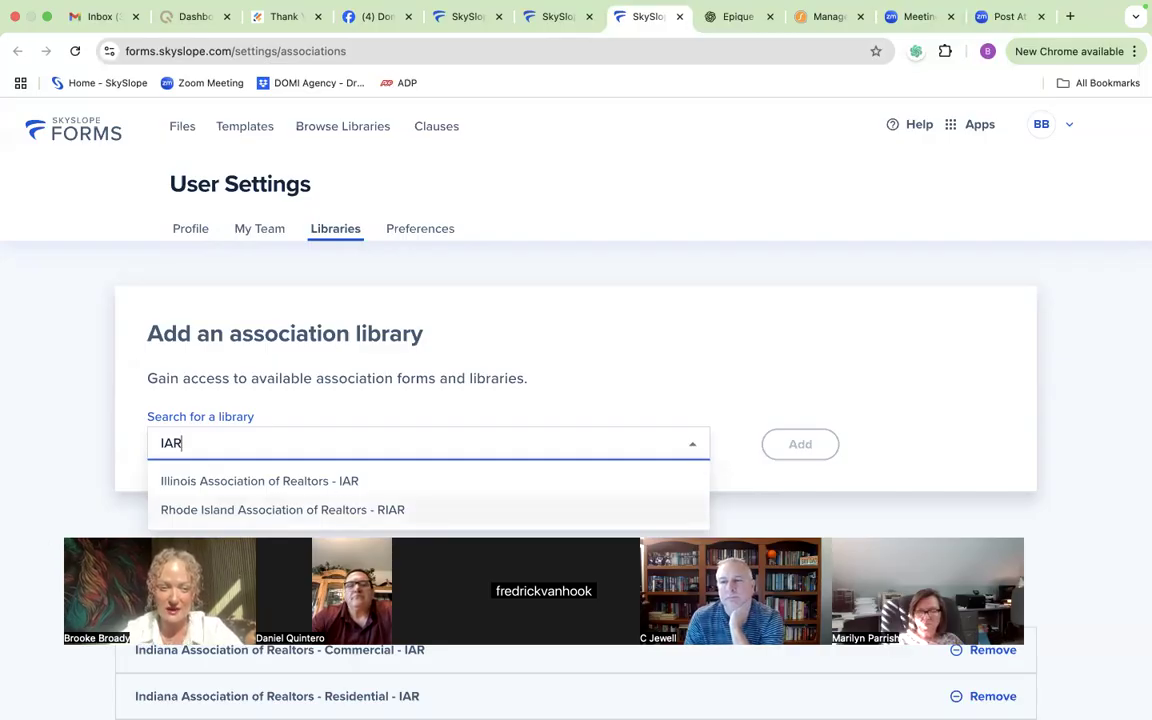
click(272, 482)
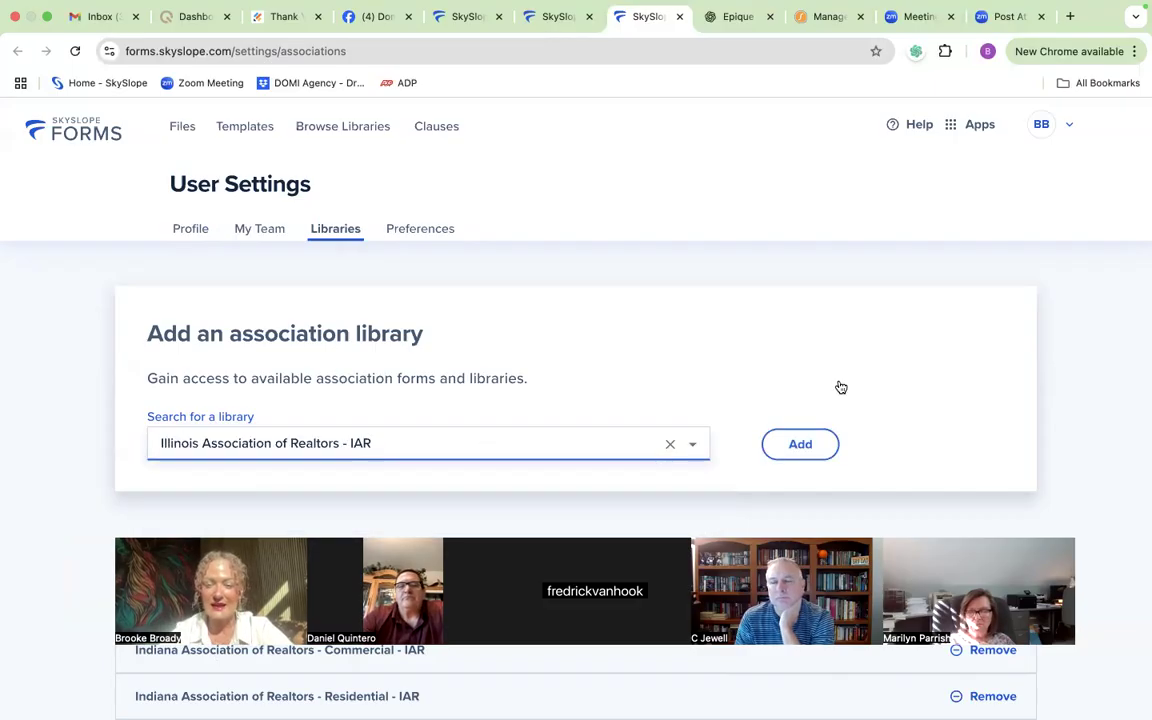
scroll(841, 387, down, 1)
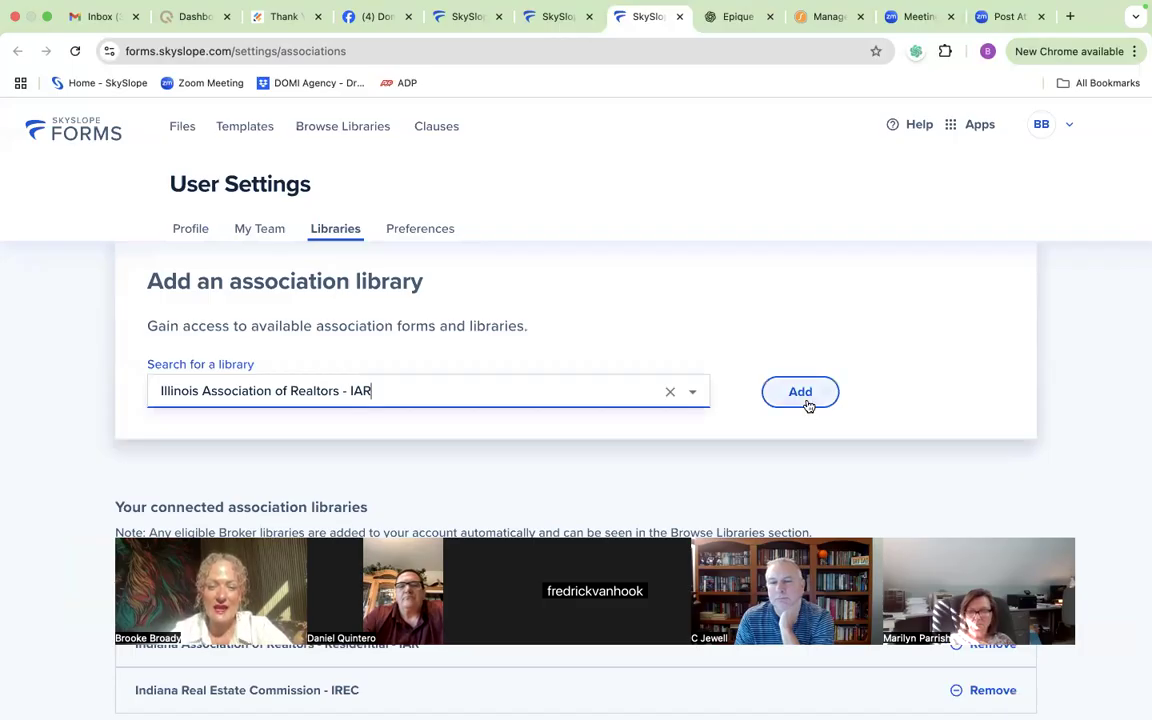
click(804, 396)
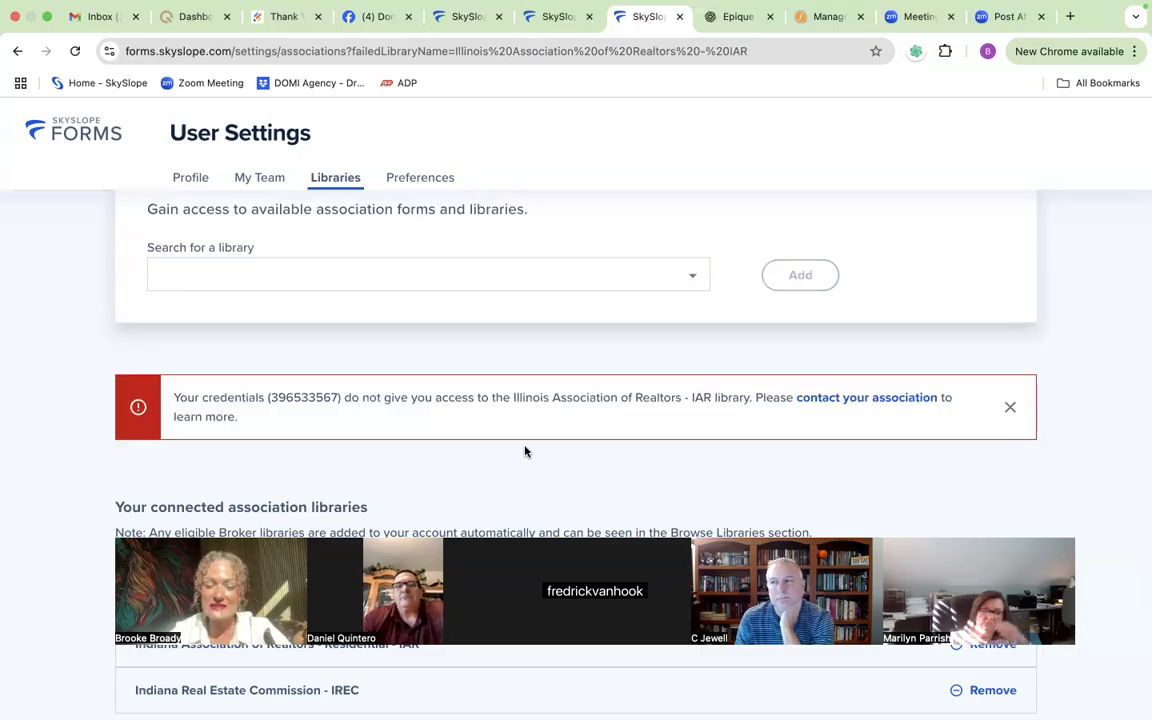
scroll(525, 452, up, 3)
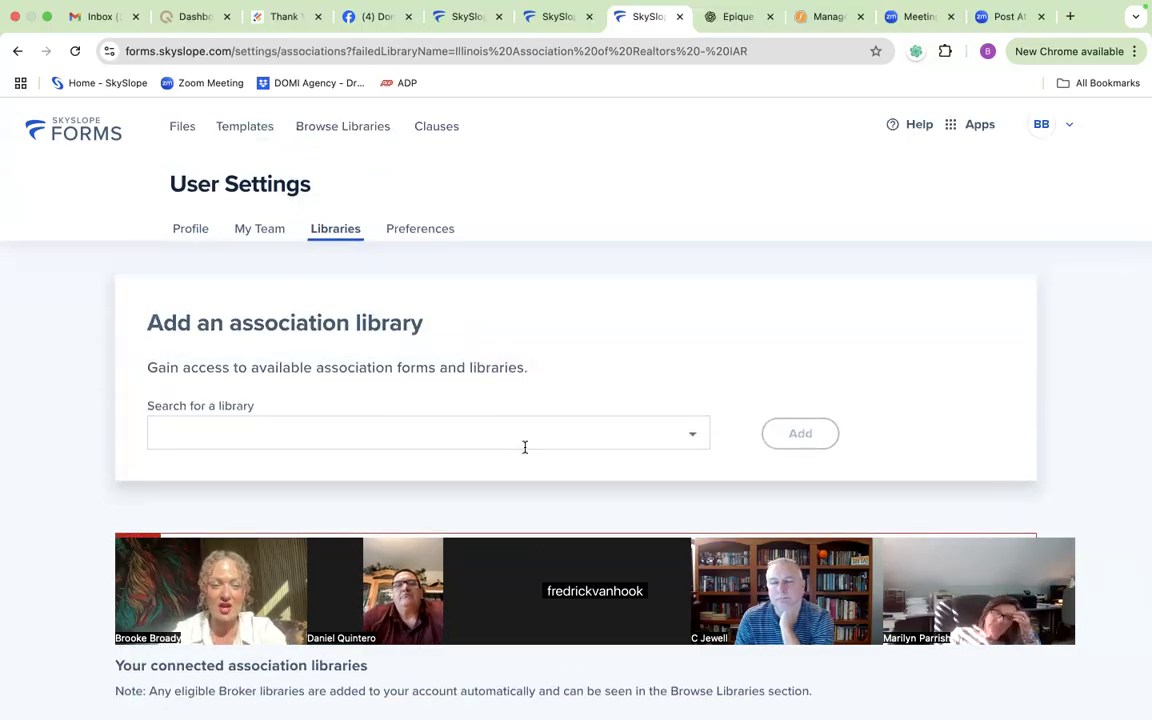
scroll(525, 448, down, 1)
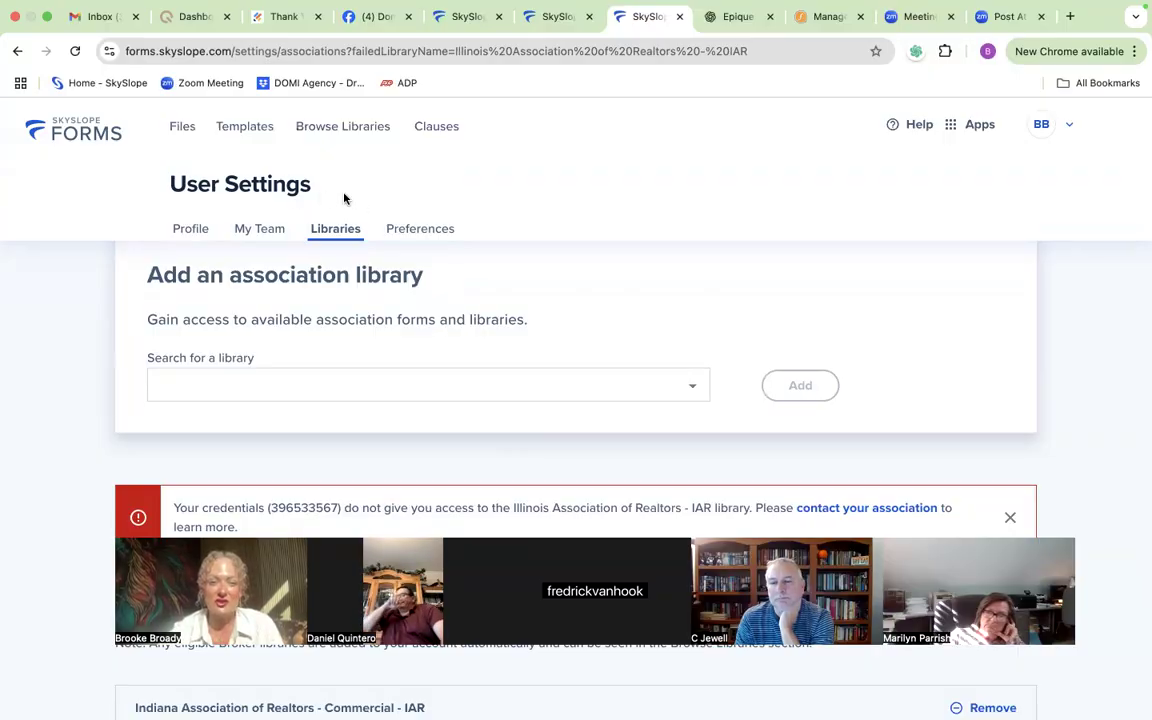
scroll(345, 198, down, 1)
scroll(345, 194, up, 2)
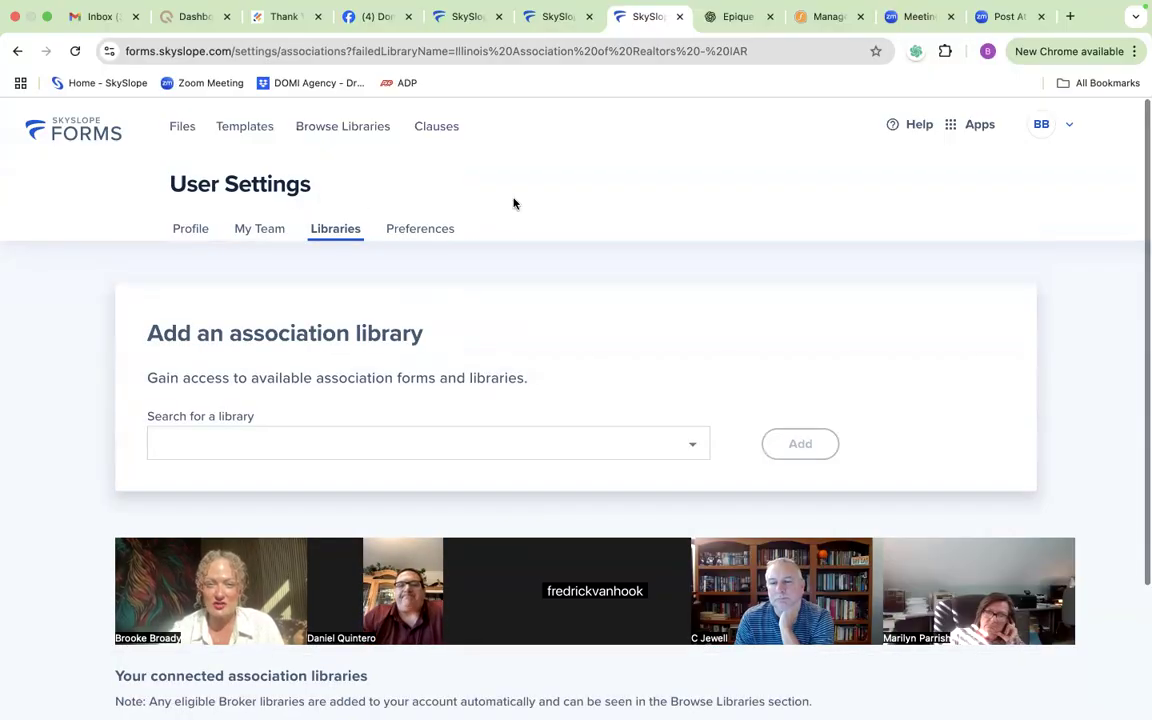
Step: Return to browsing all form libraries and search the forms for "sellers"
click(345, 130)
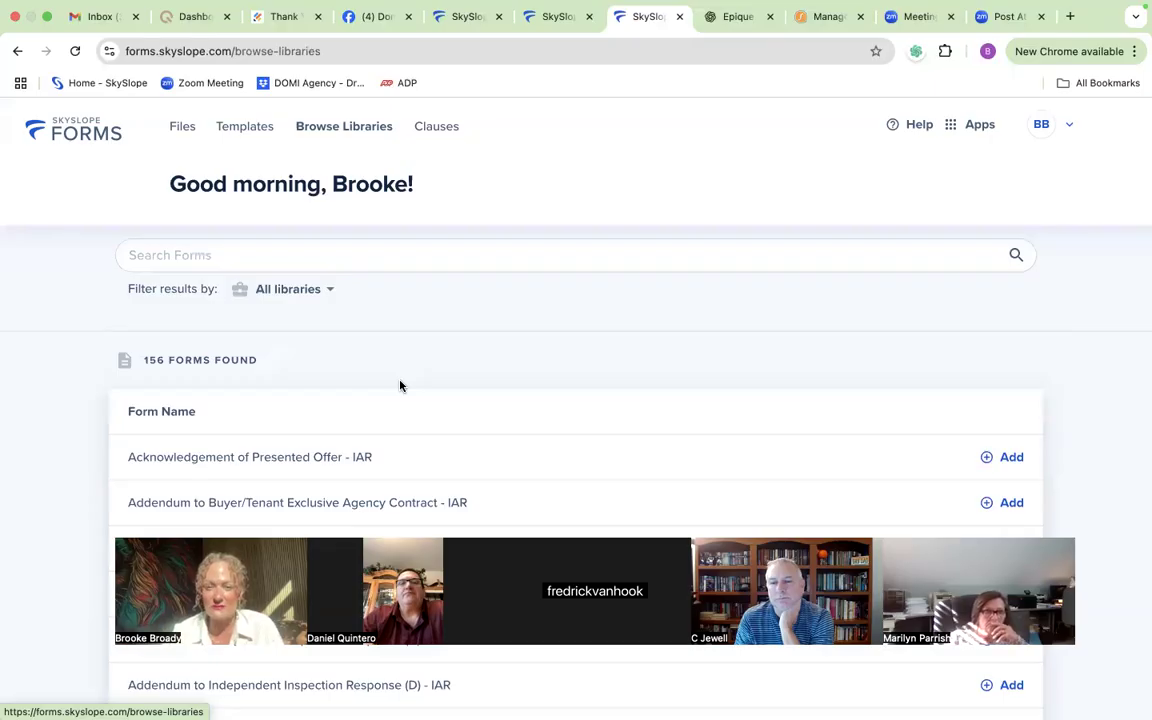
scroll(400, 386, down, 3)
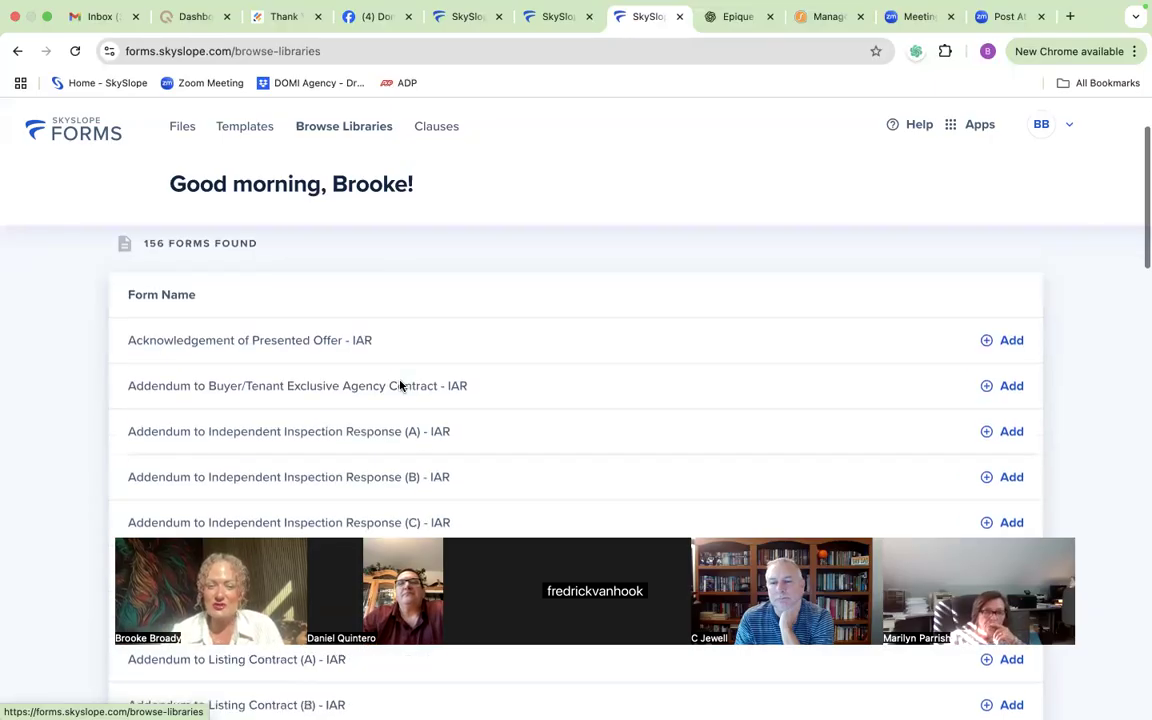
scroll(265, 300, up, 3)
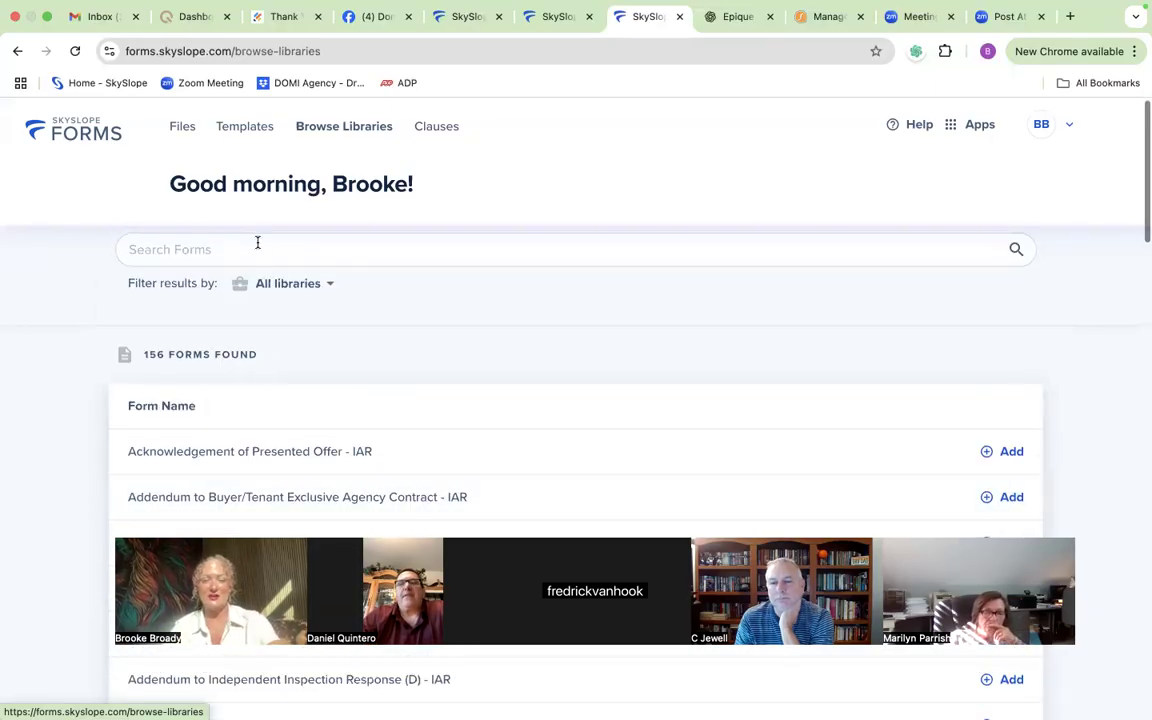
click(257, 245)
text(sellers)
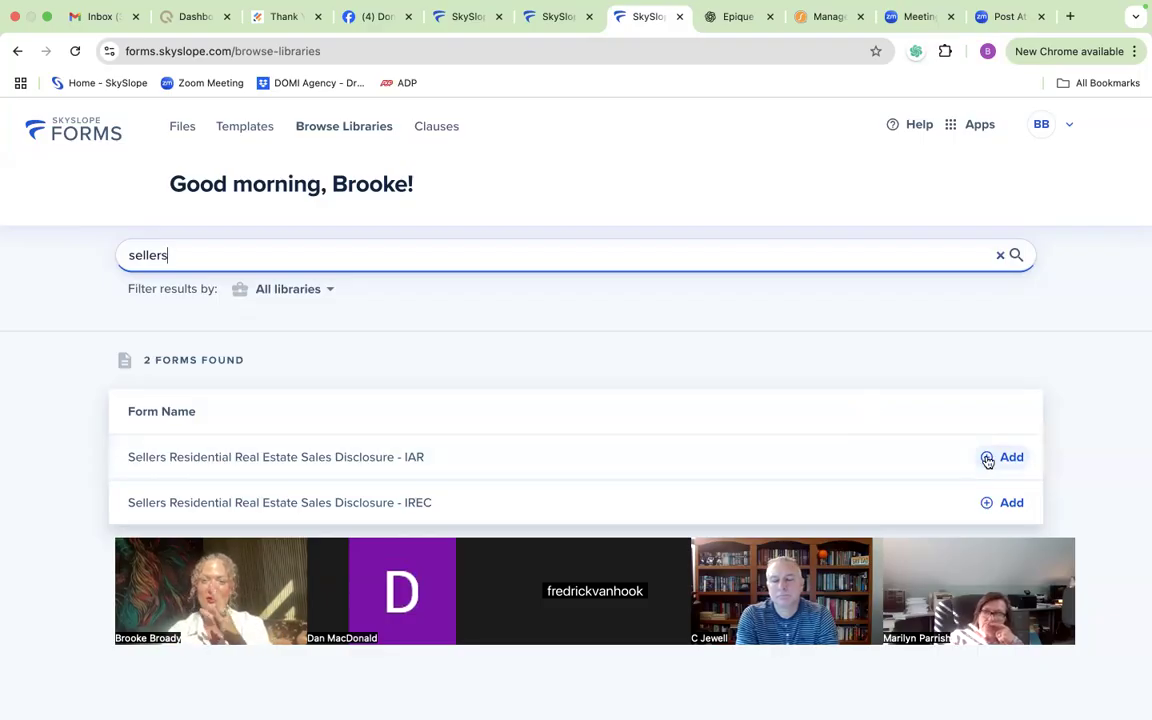
Step: Switch to DigiSign and start a new envelope with no property attached
click(951, 128)
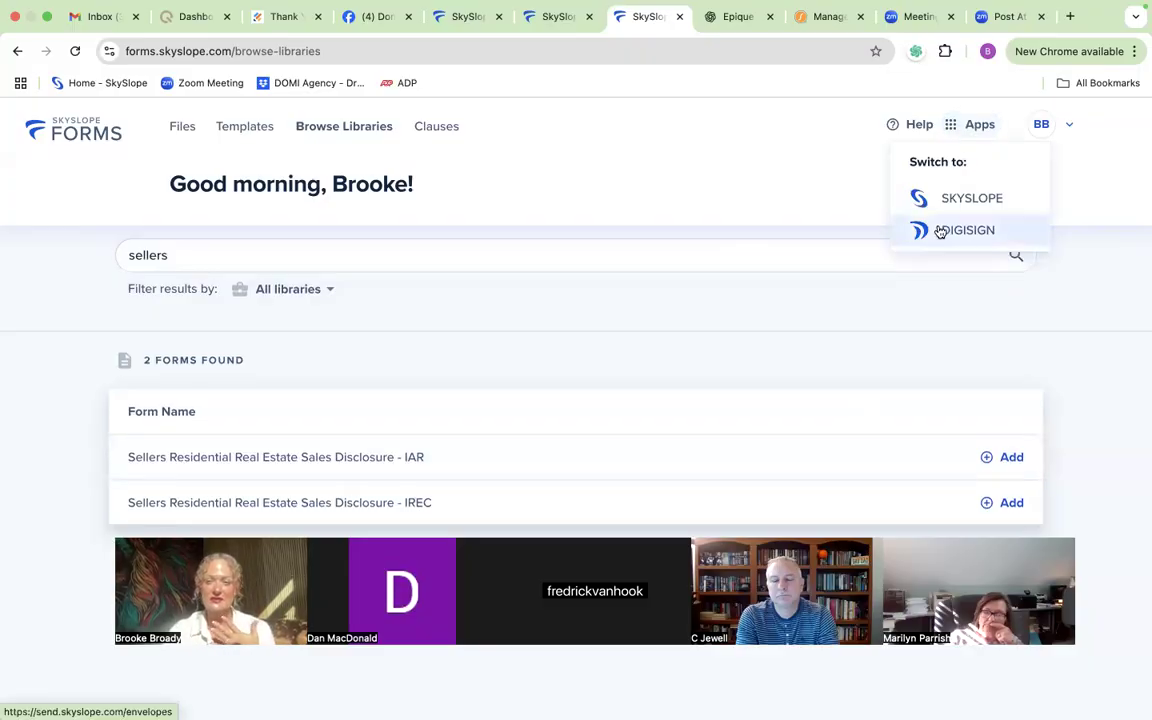
click(940, 231)
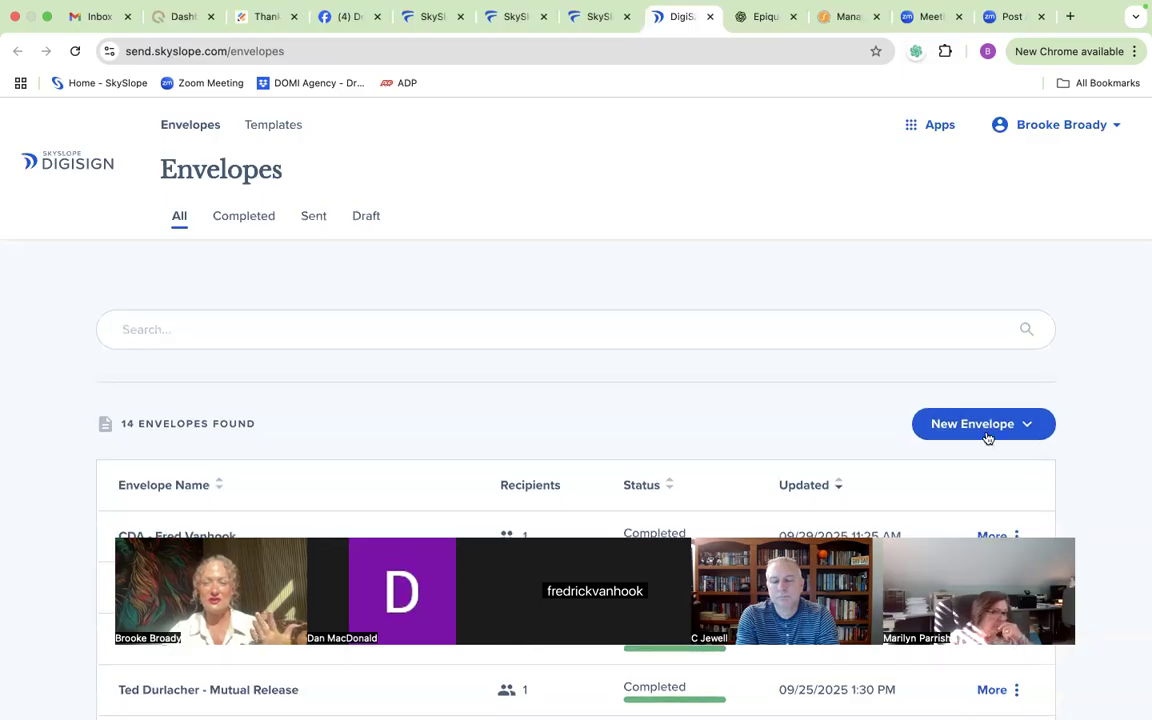
click(984, 428)
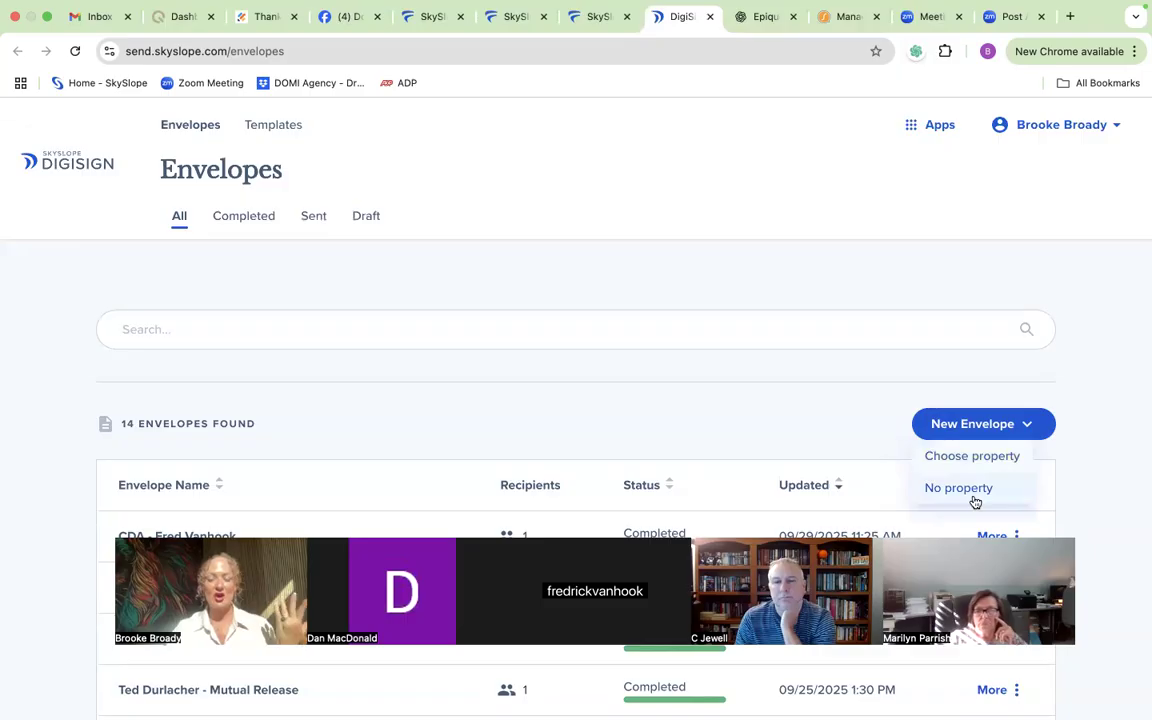
click(958, 488)
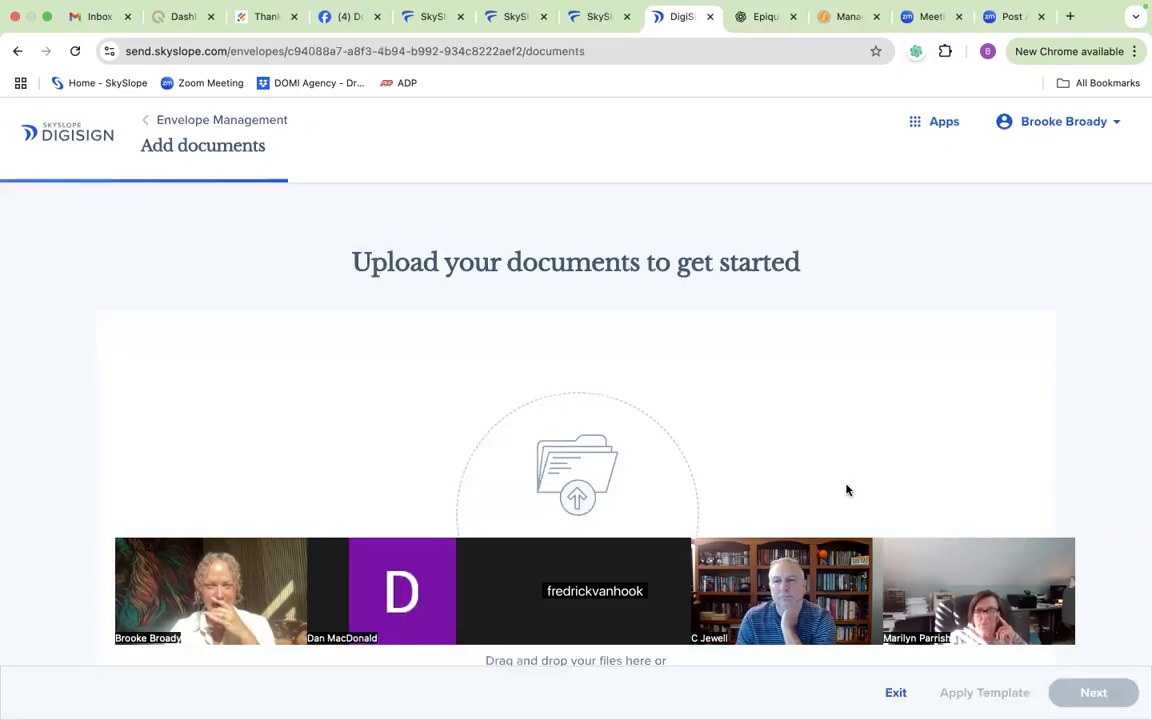
scroll(810, 465, down, 3)
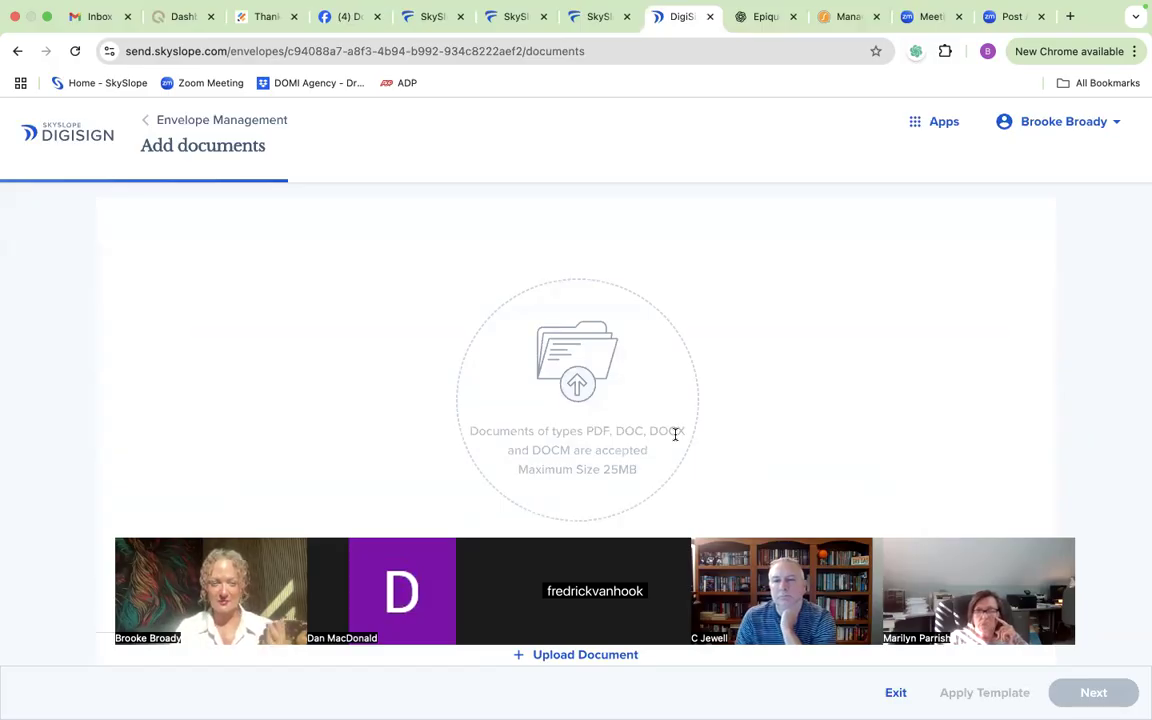
scroll(675, 434, up, 1)
scroll(675, 434, down, 1)
scroll(675, 434, down, 1)
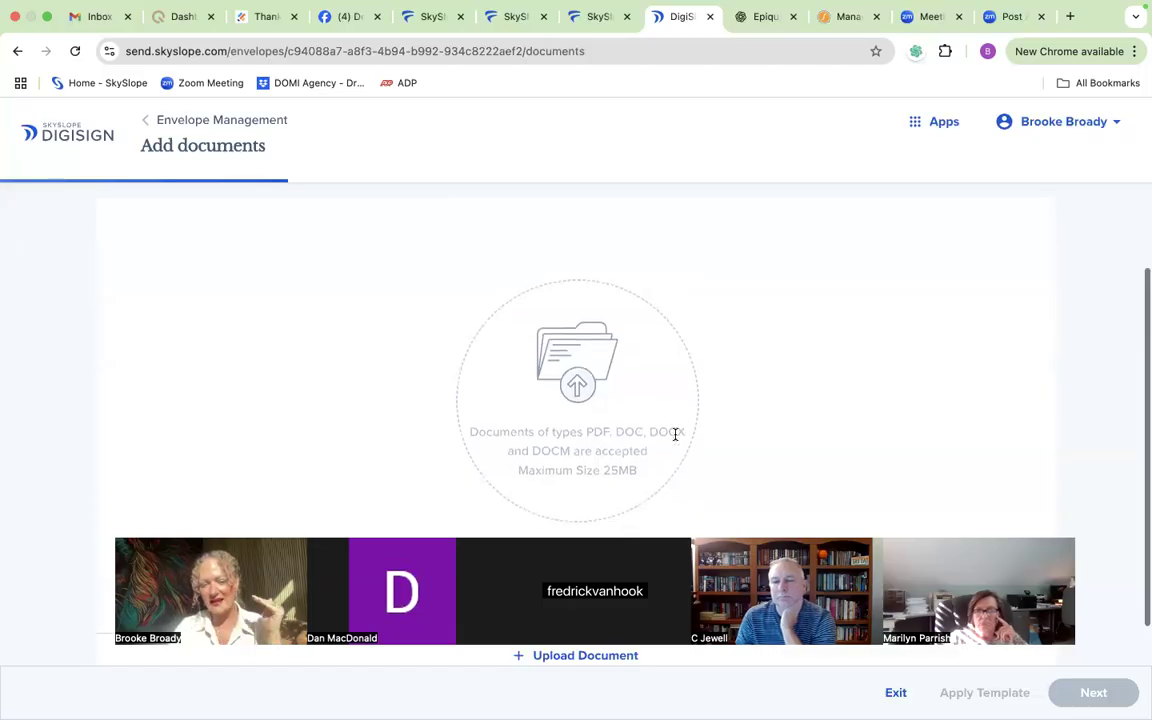
scroll(675, 434, up, 5)
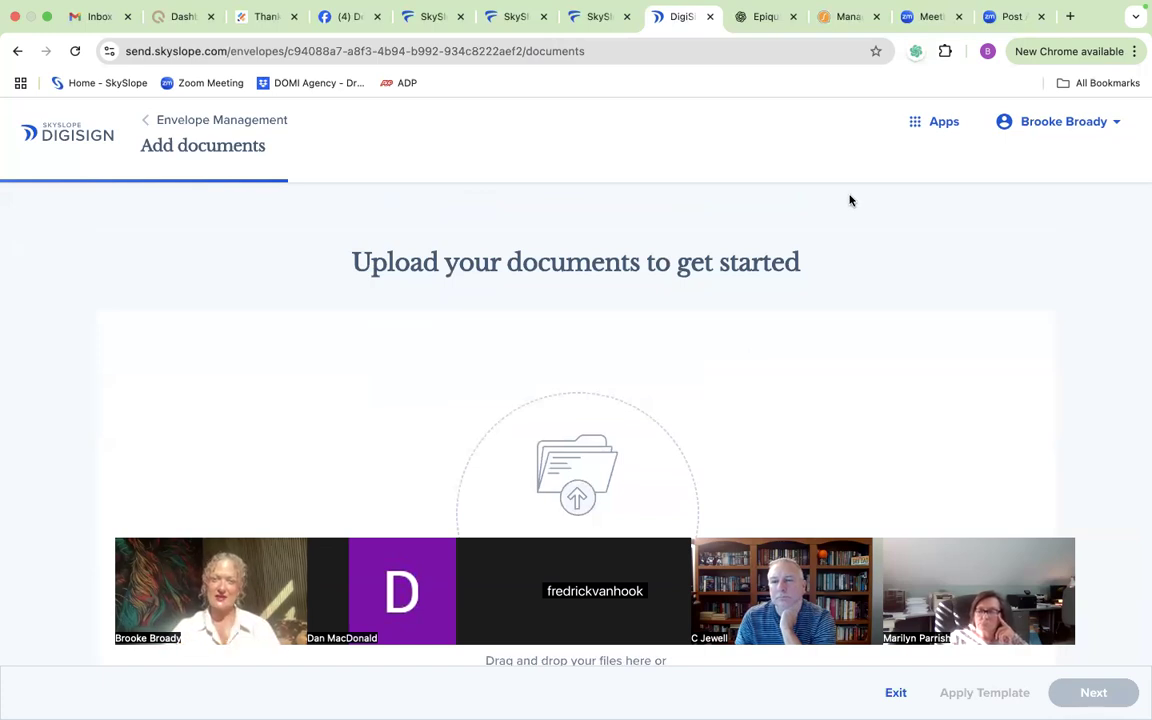
Step: Switch back to SkySlope and start creating a new transaction from the transaction management page
click(941, 131)
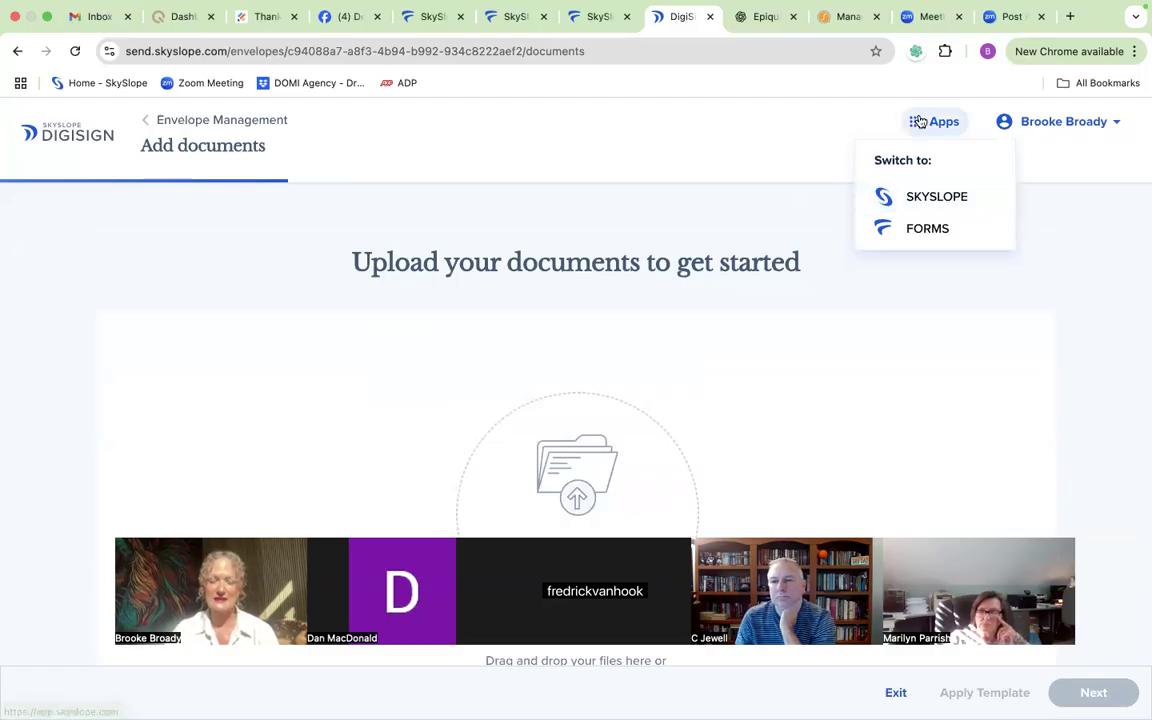
click(926, 200)
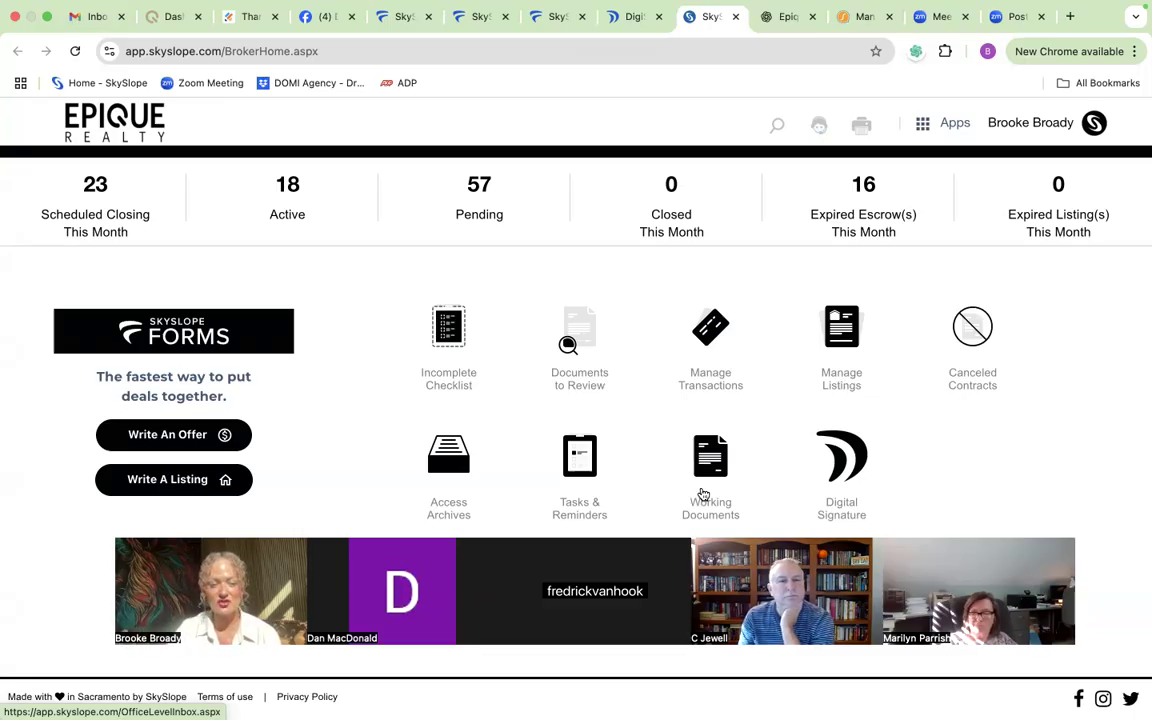
click(710, 338)
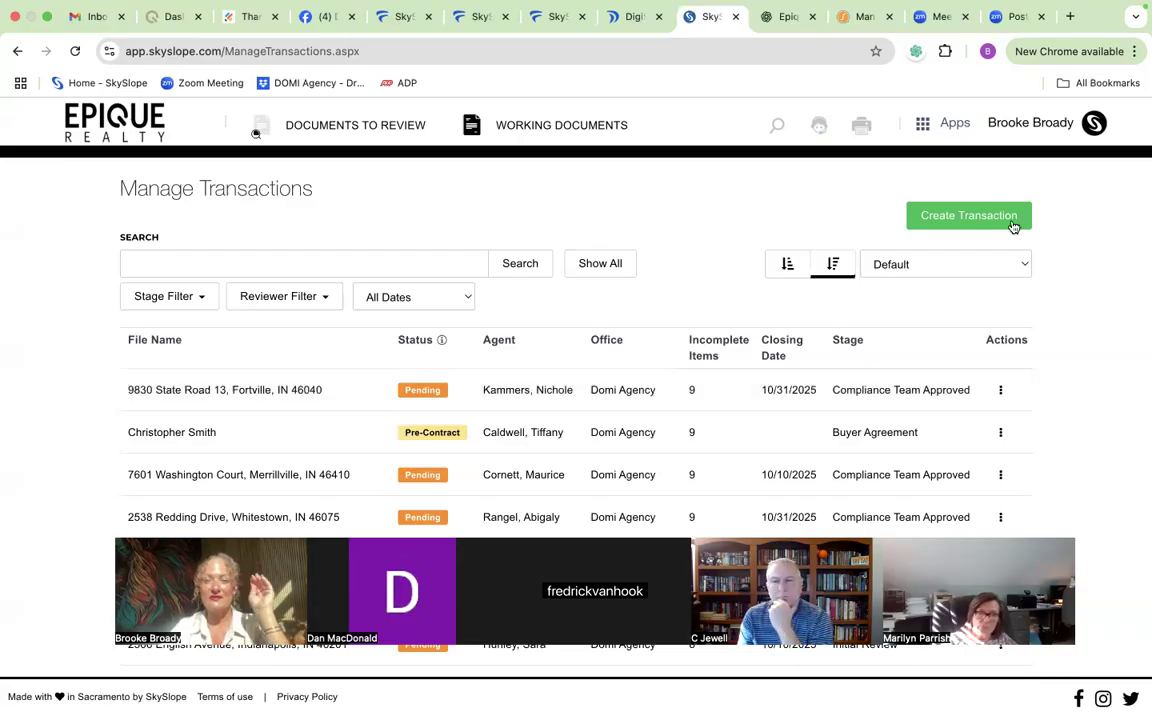
click(954, 216)
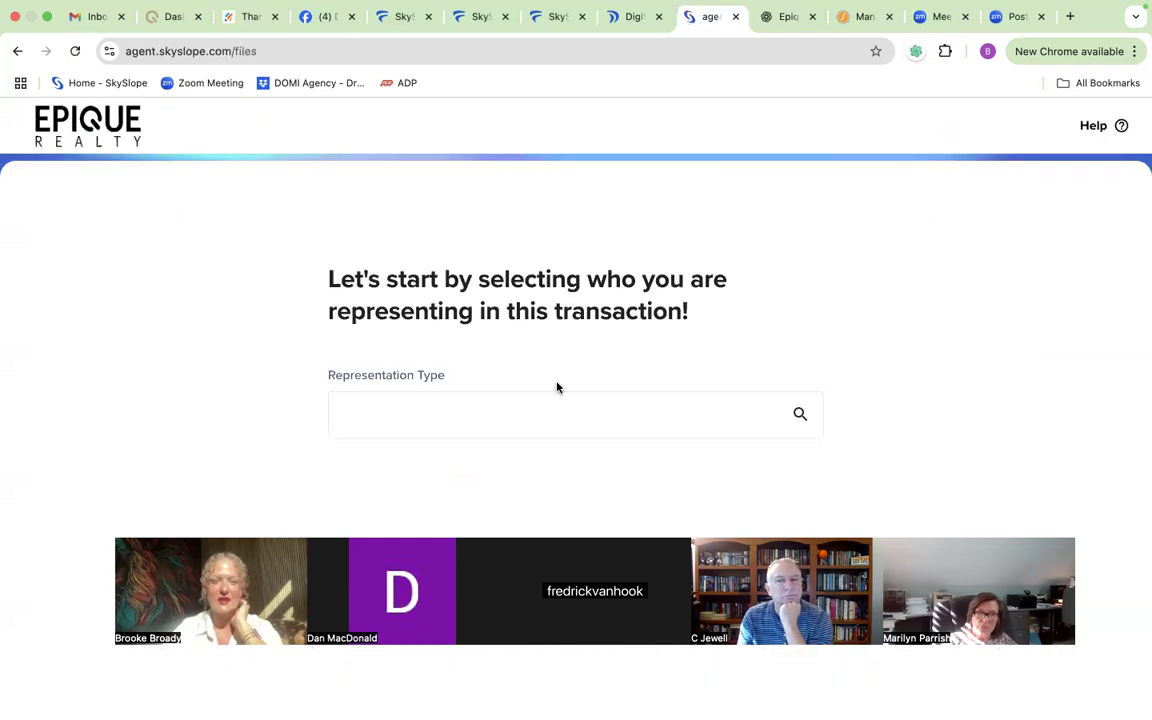
Step: Set the new transaction's representation type to Purchase and its stage to Under-Contract
click(539, 413)
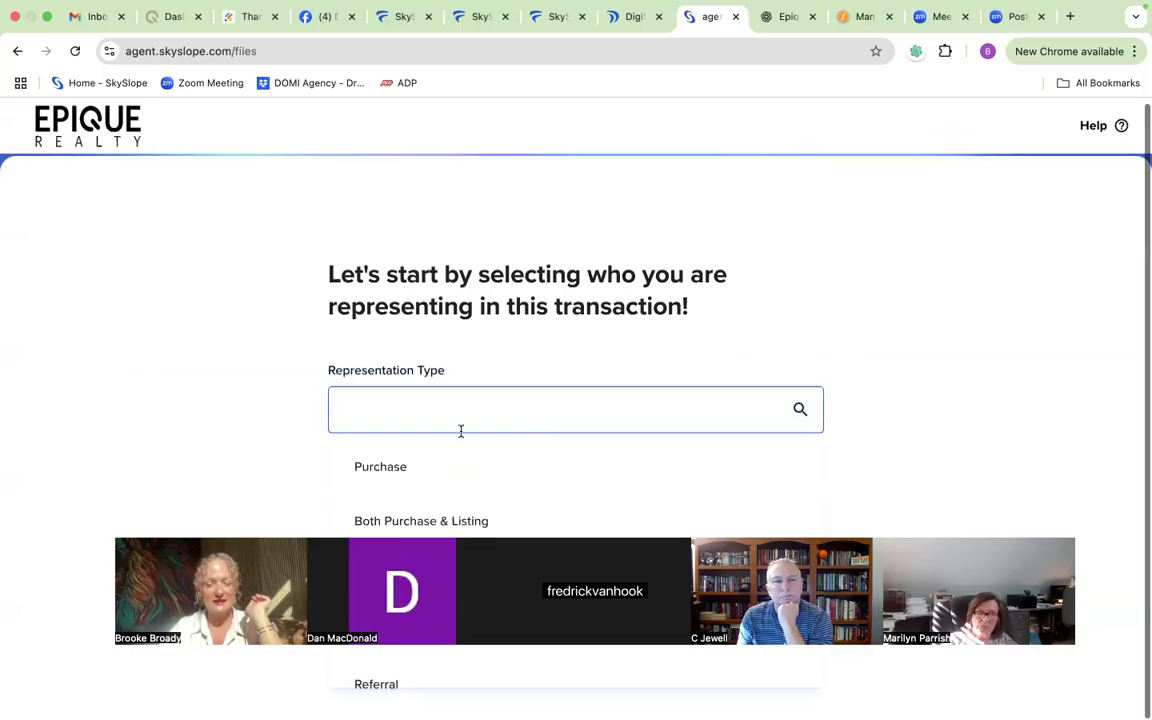
click(416, 467)
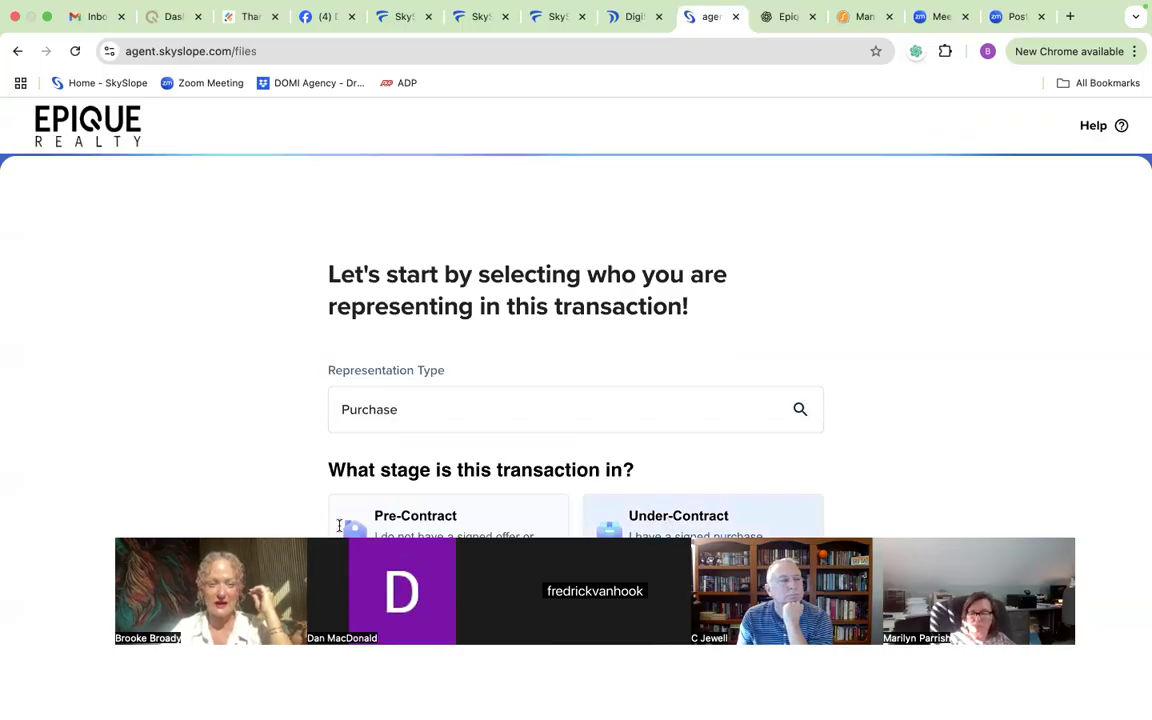
click(668, 520)
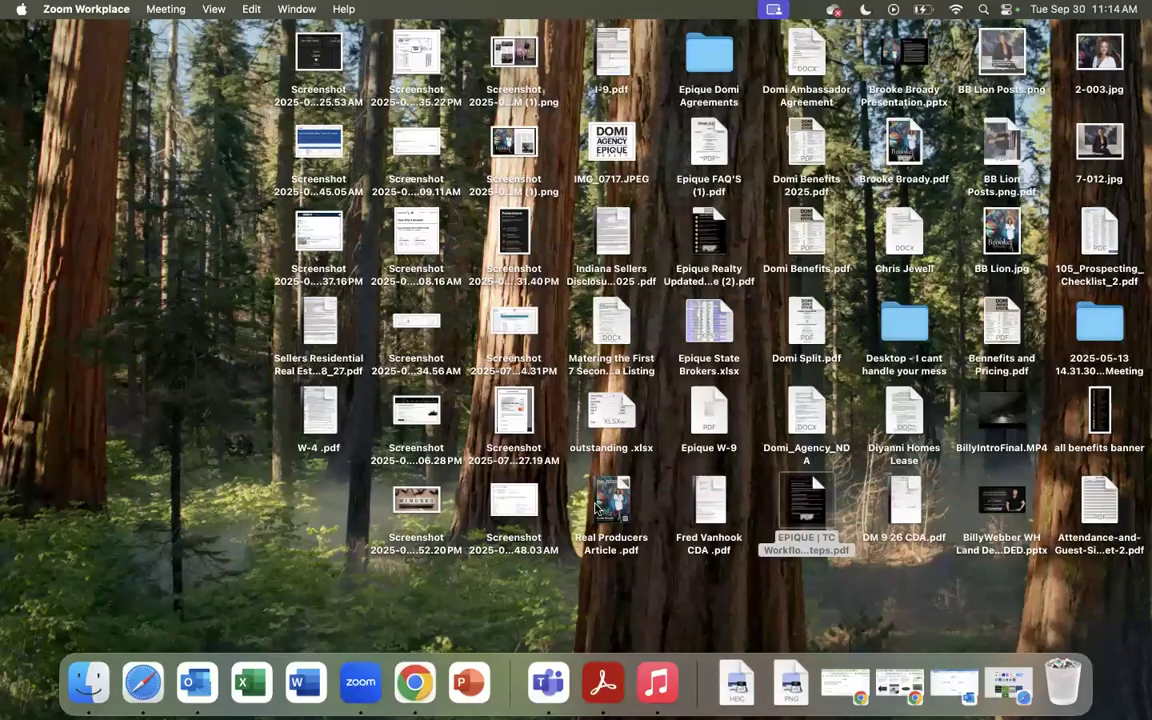
Step: Return to the browser and add the property from the first purchase file listed under Form files
click(416, 682)
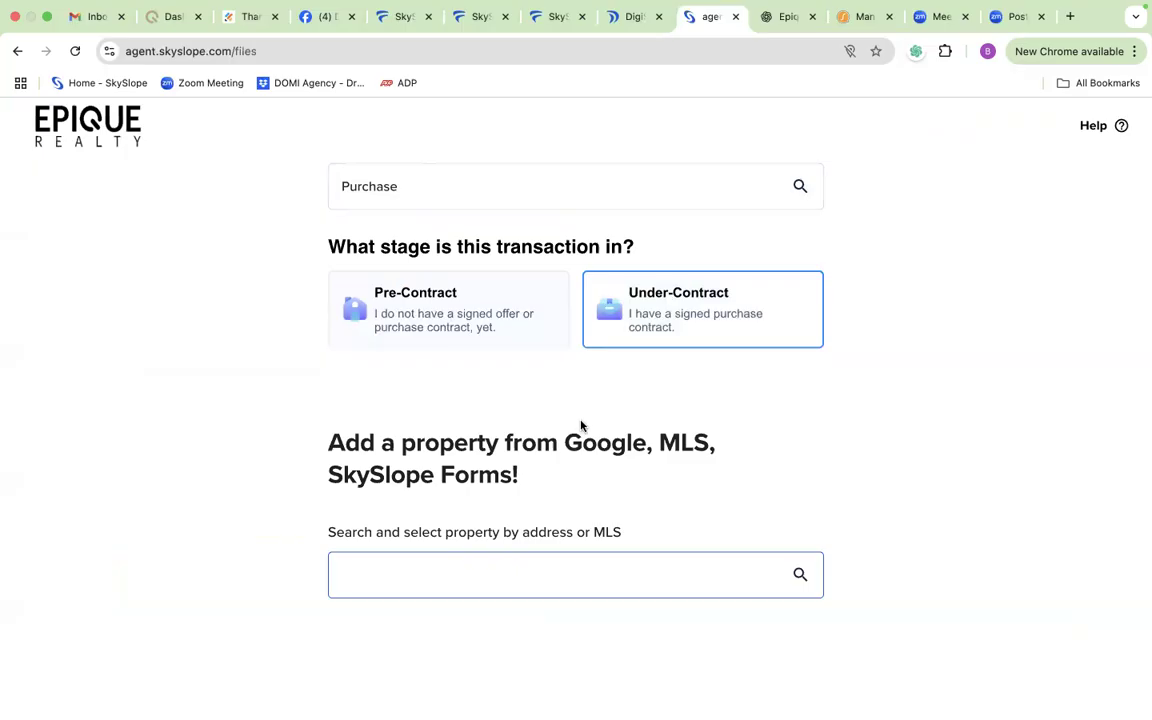
click(652, 578)
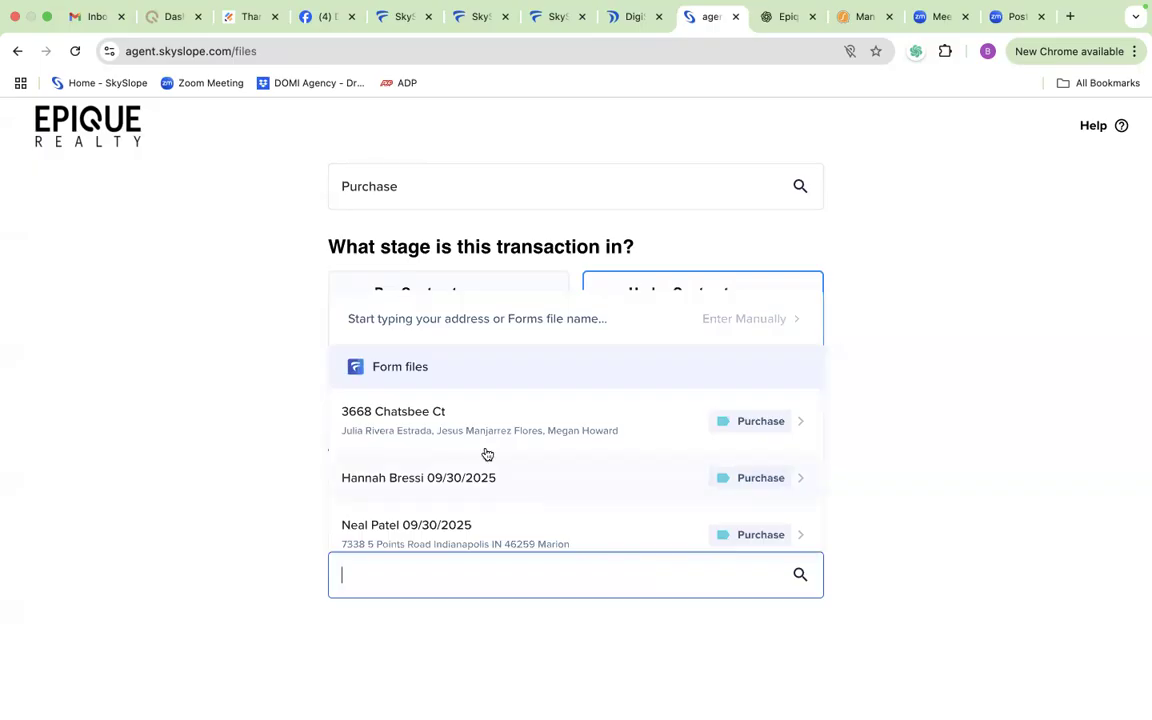
click(427, 424)
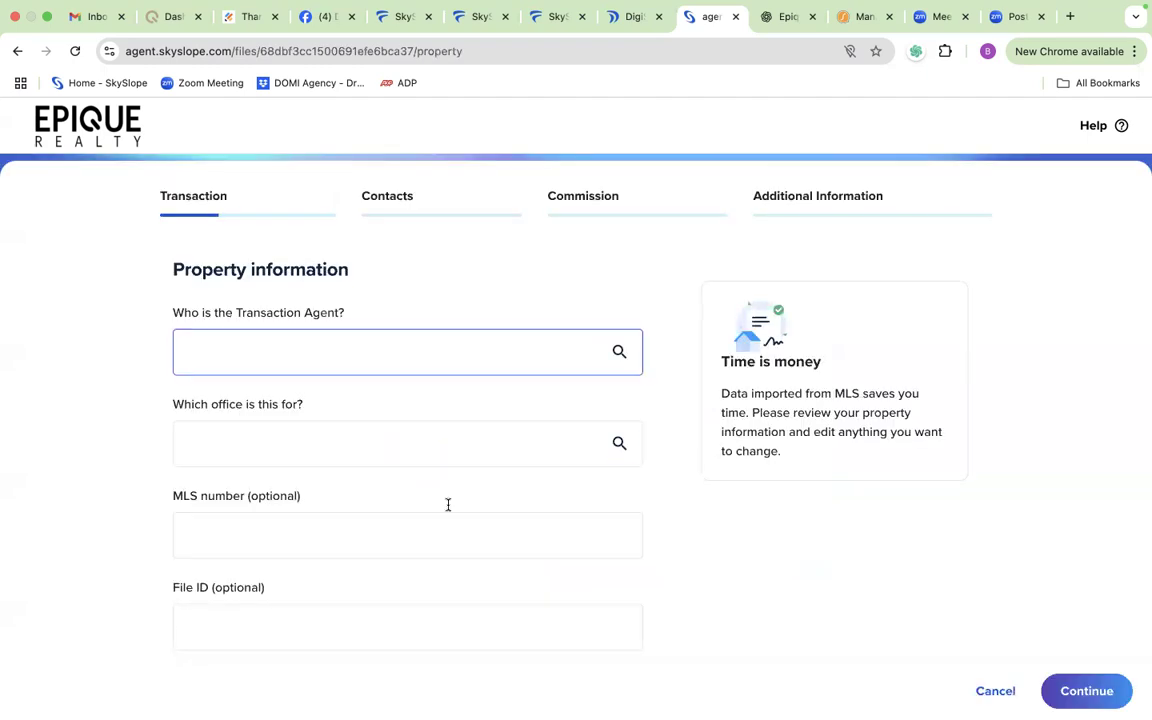
Step: Assign the first listed agent as the Transaction Agent and submit the property information, leaving the MLS number blank
scroll(353, 365, down, 3)
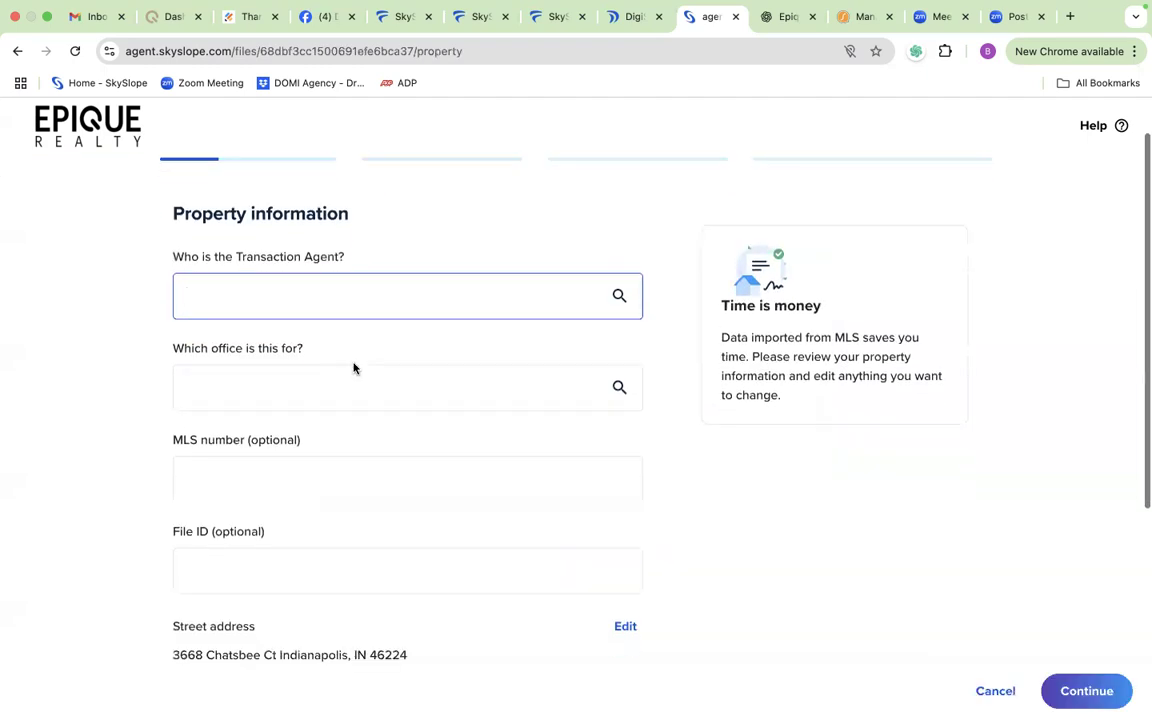
scroll(353, 368, up, 2)
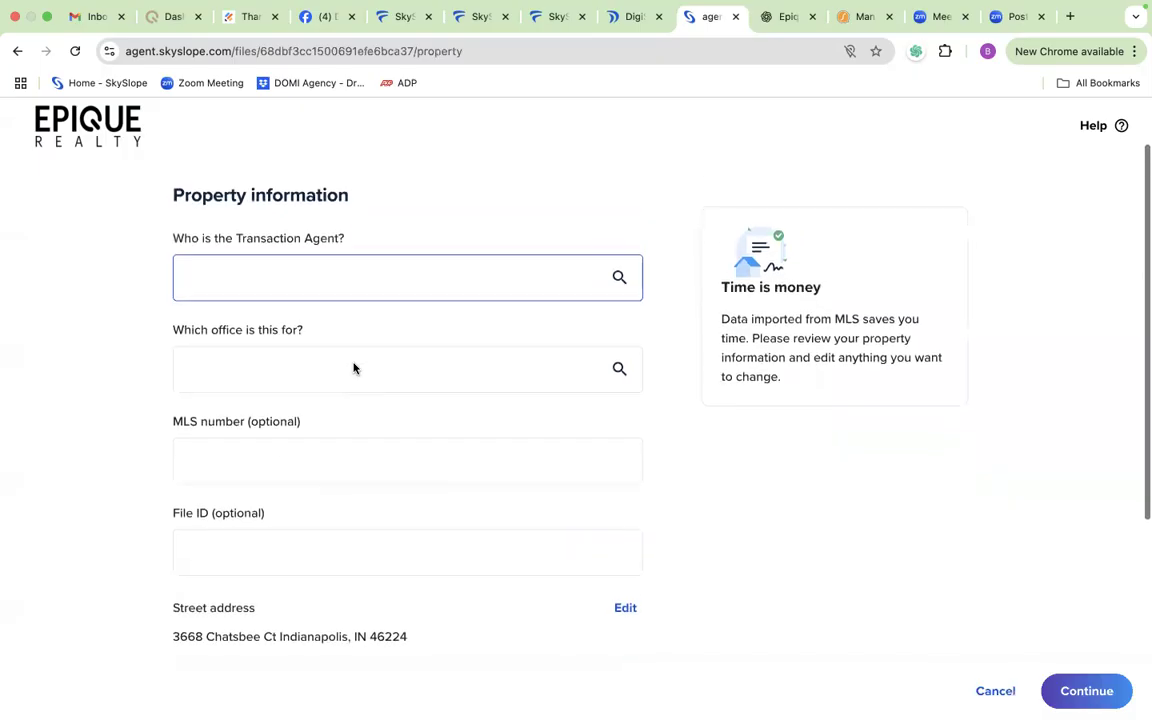
scroll(353, 368, up, 1)
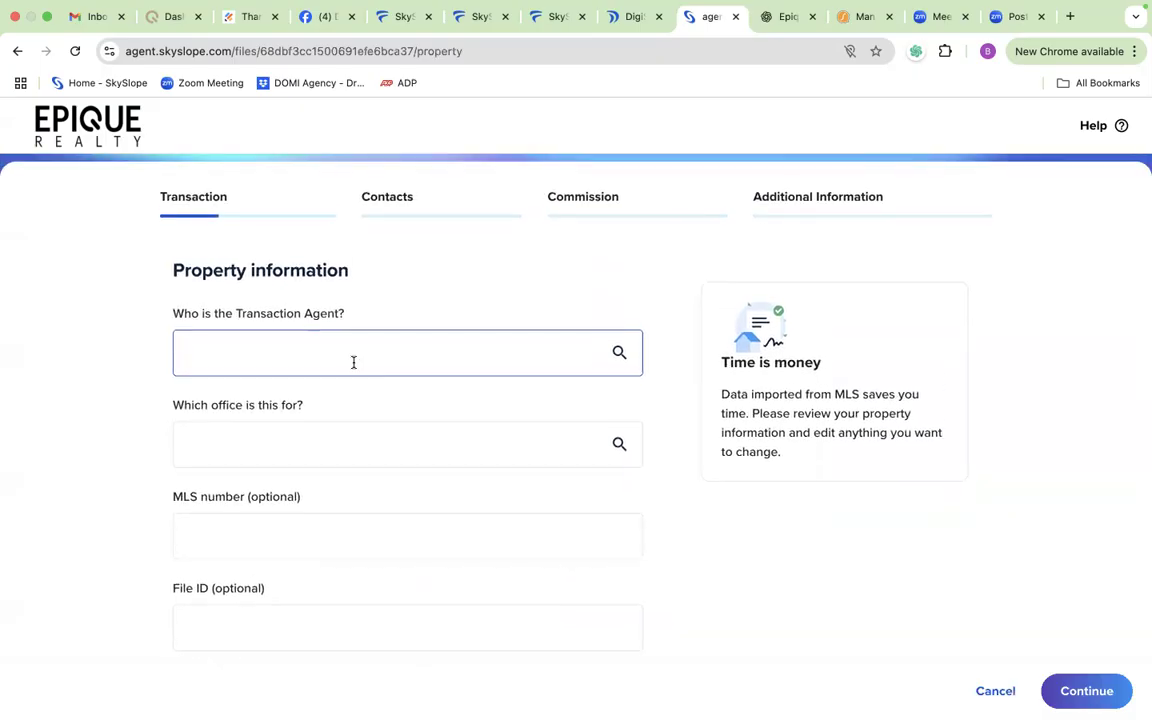
click(353, 362)
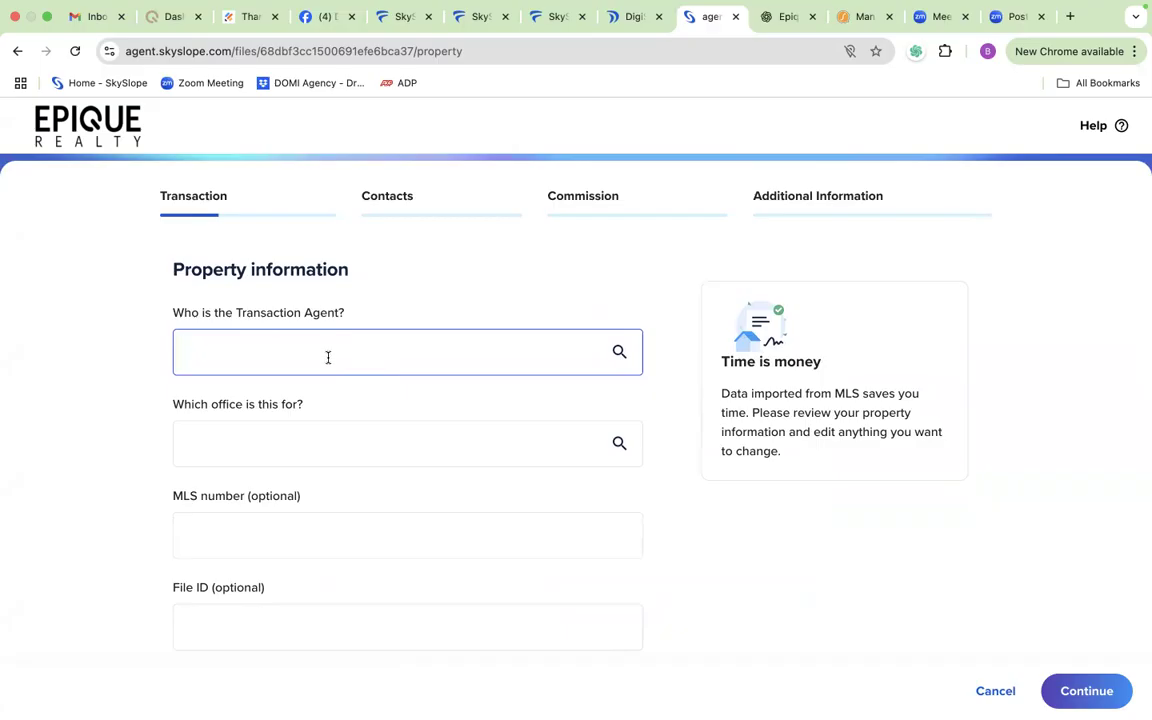
click(328, 356)
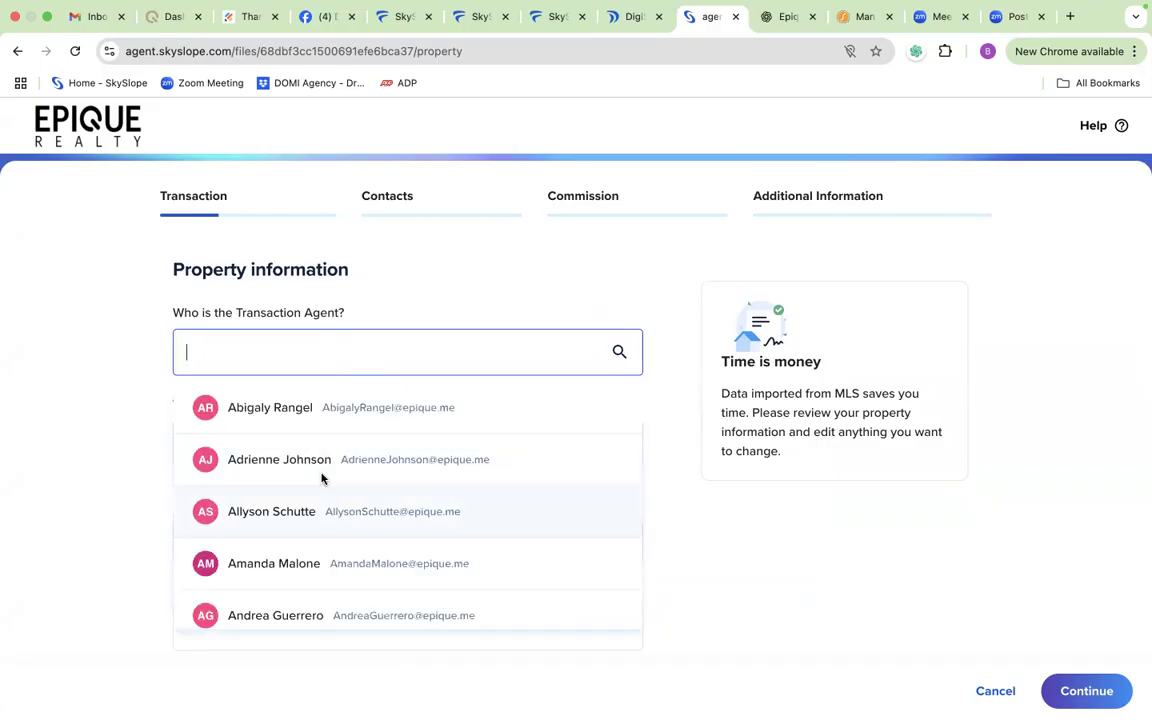
click(308, 416)
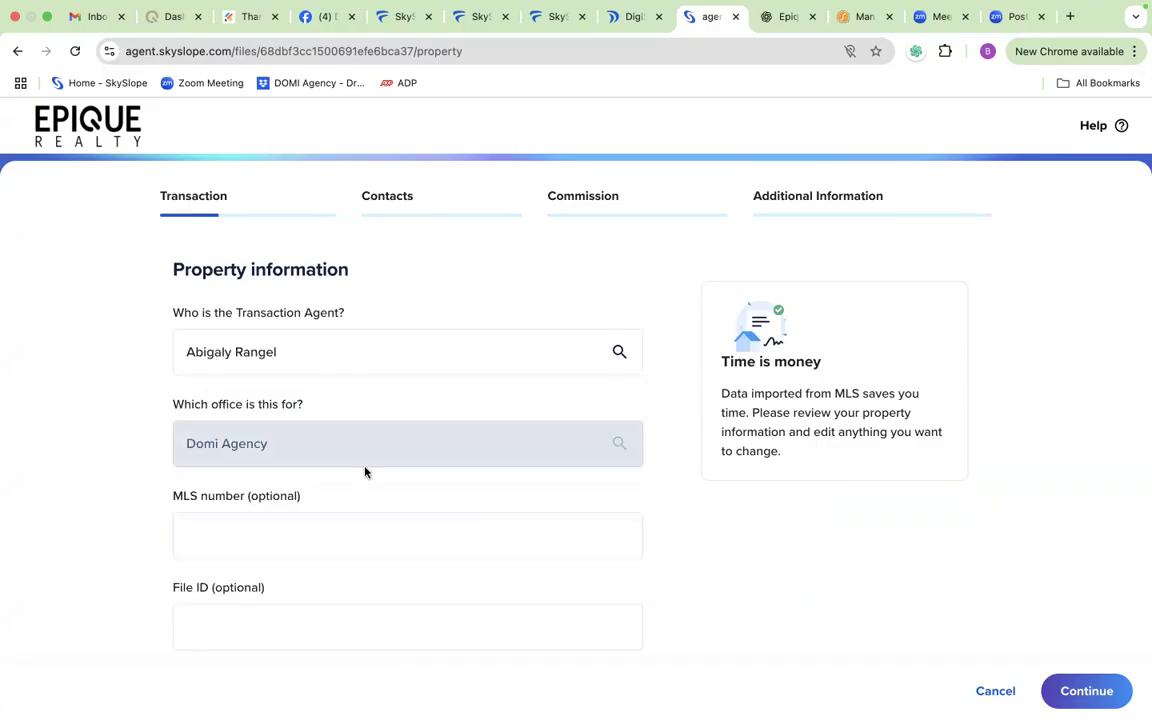
click(320, 546)
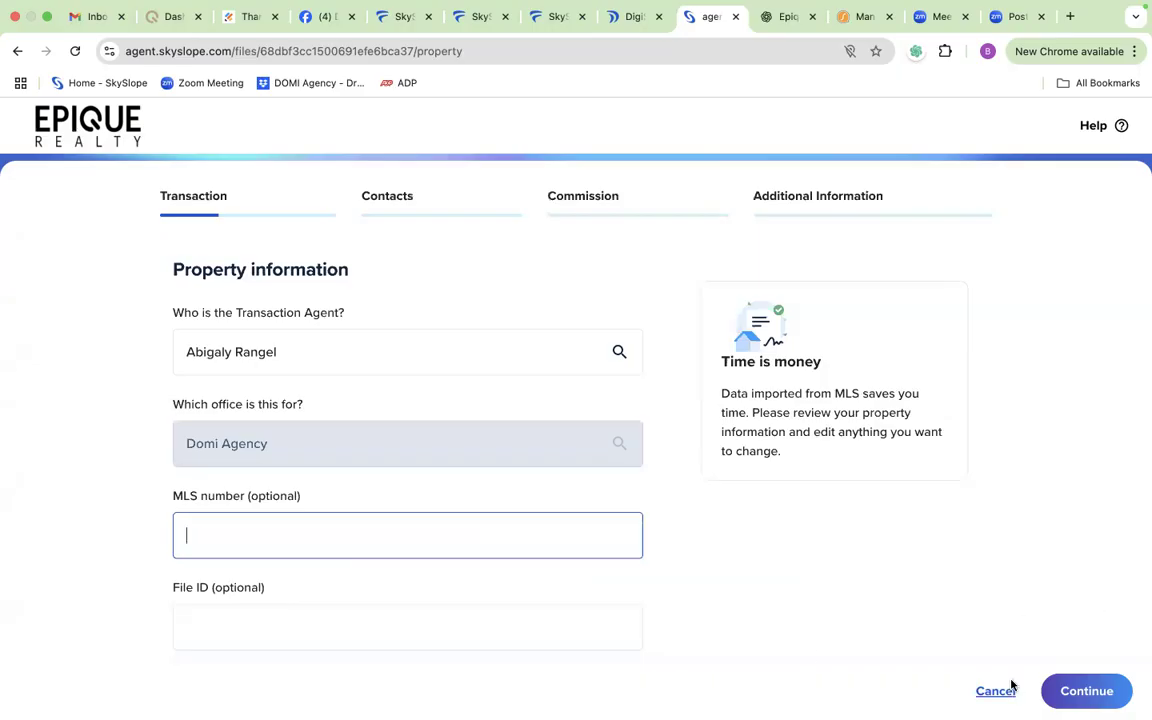
click(1093, 697)
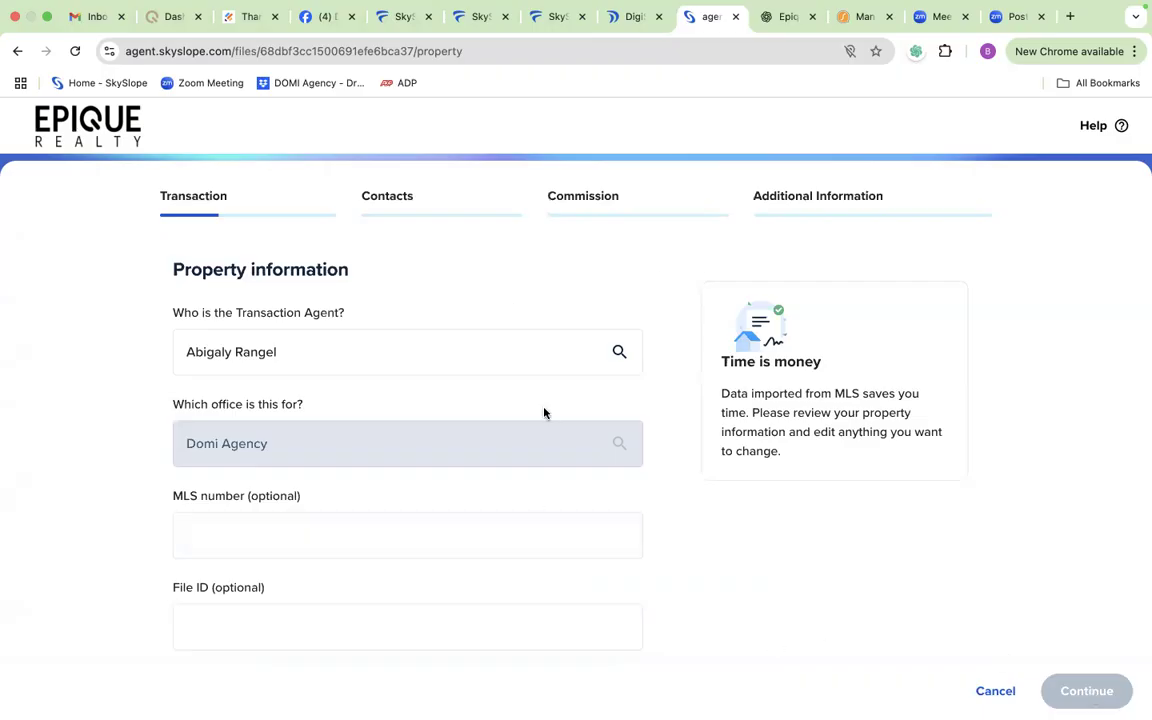
Step: Find the Indiana options among the property checklists and choose IN - Sale - Buyer Sold
scroll(544, 413, down, 1)
scroll(544, 413, down, 8)
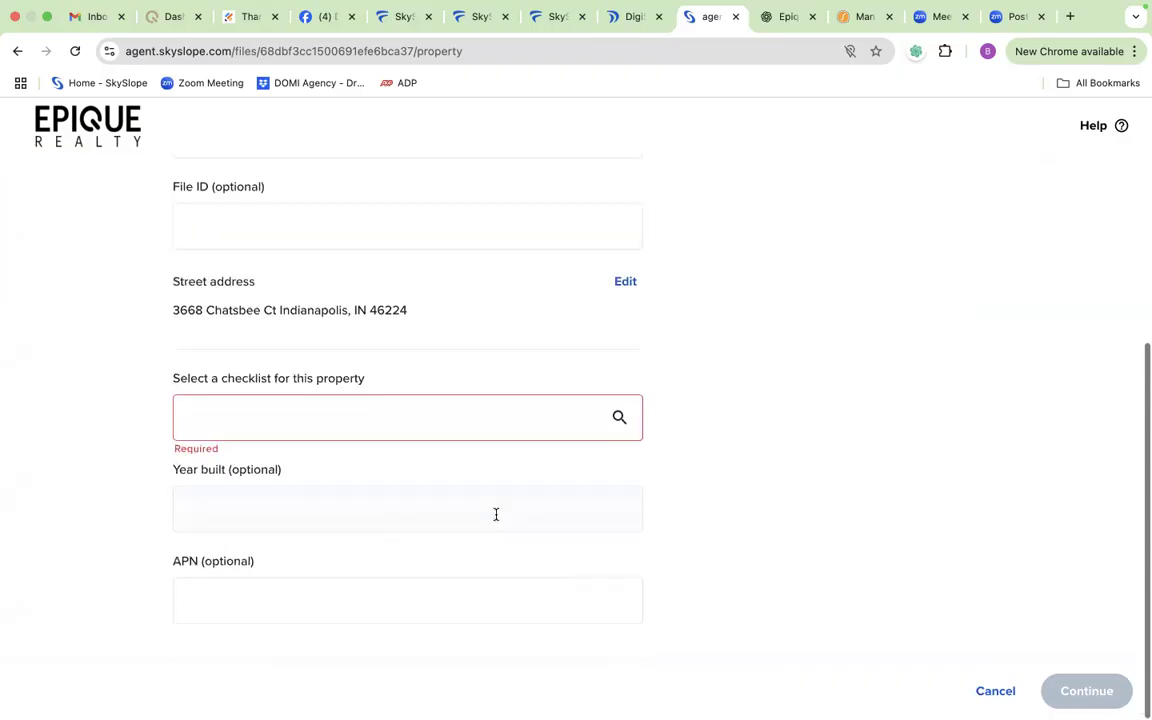
click(502, 428)
scroll(429, 506, down, 5)
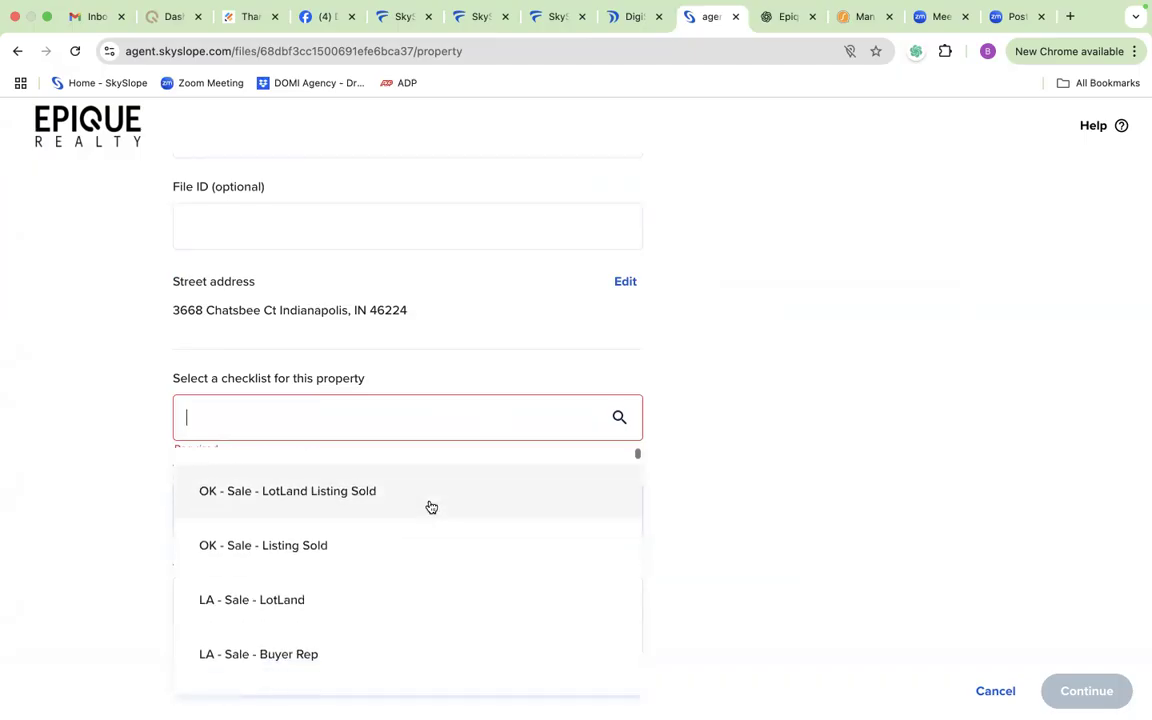
scroll(430, 507, down, 1)
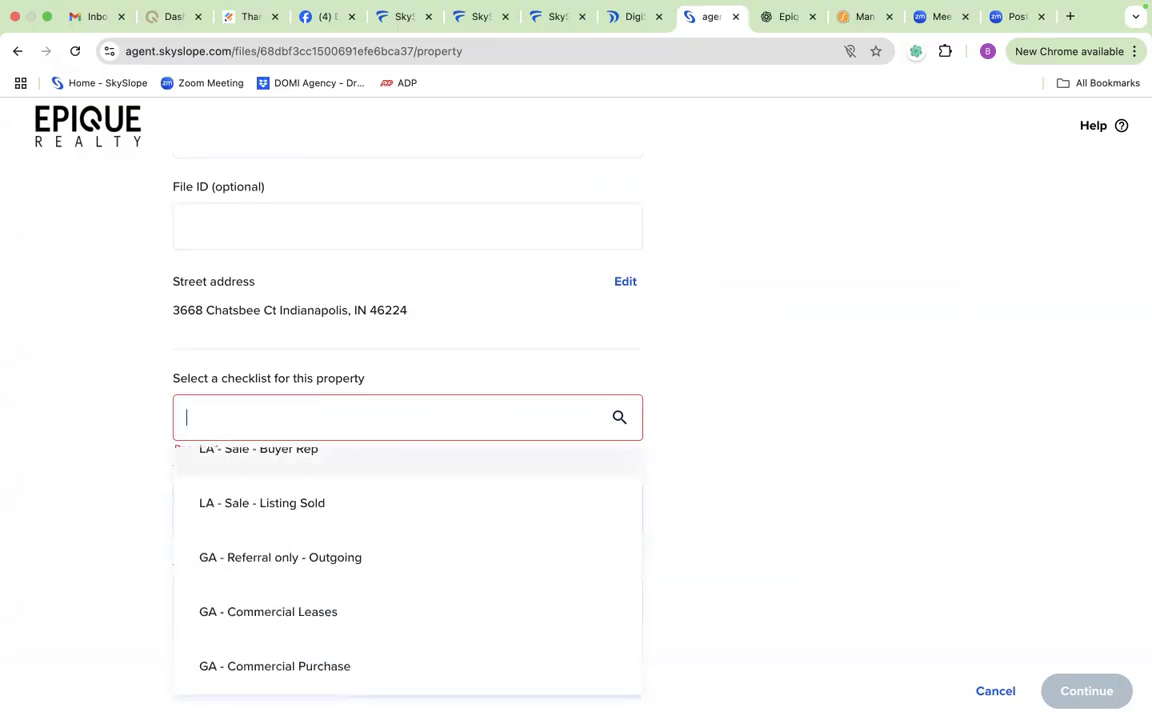
text(IN)
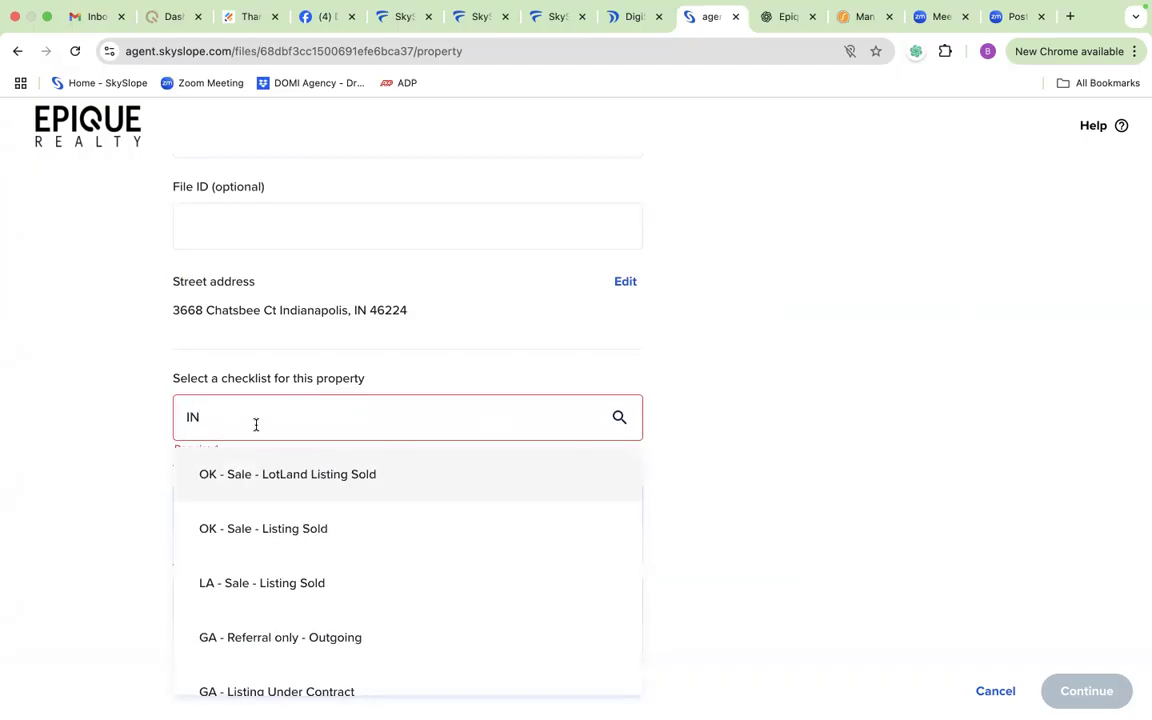
text(- sale)
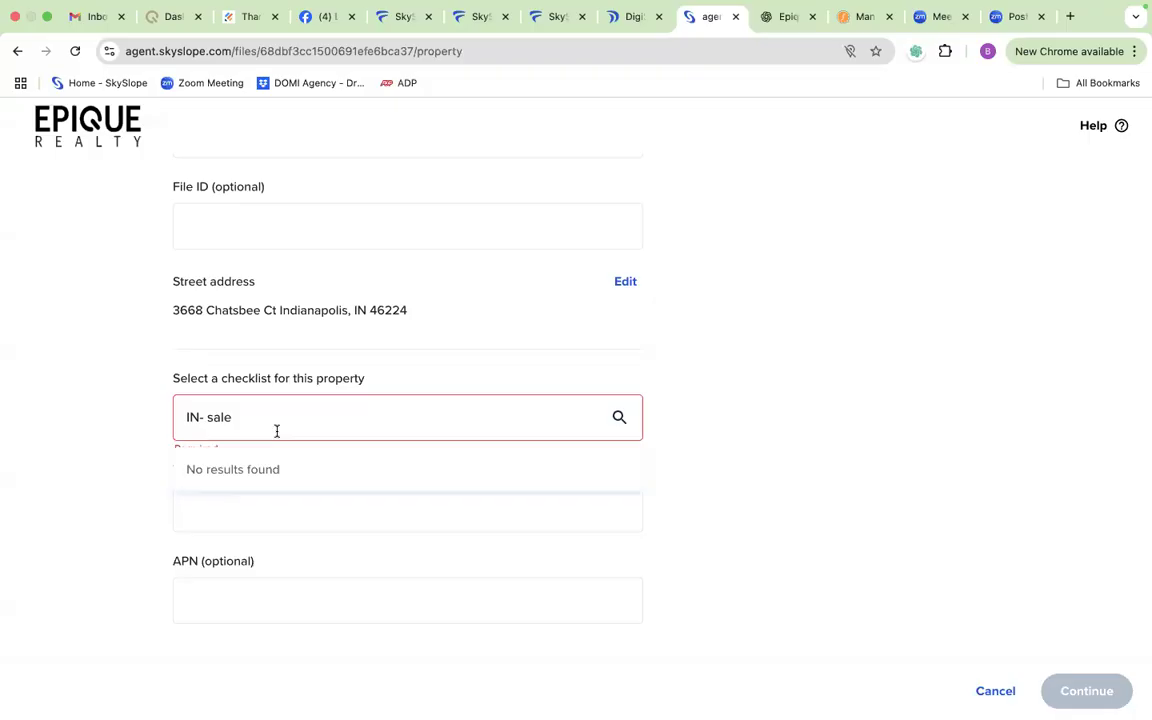
key(BackSpace)
key(BackSpace)
key(BackSpace)
key(BackSpace)
key(BackSpace)
key(BackSpace)
key(BackSpace)
key(BackSpace)
scroll(278, 638, down, 15)
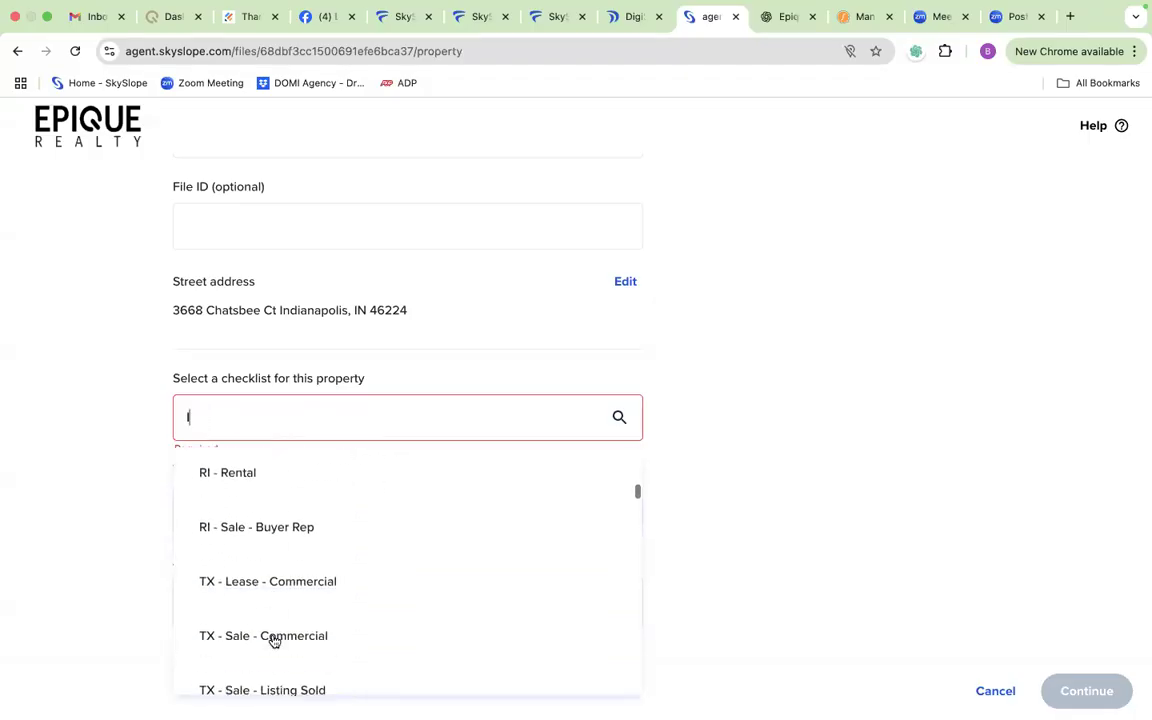
scroll(272, 638, down, 6)
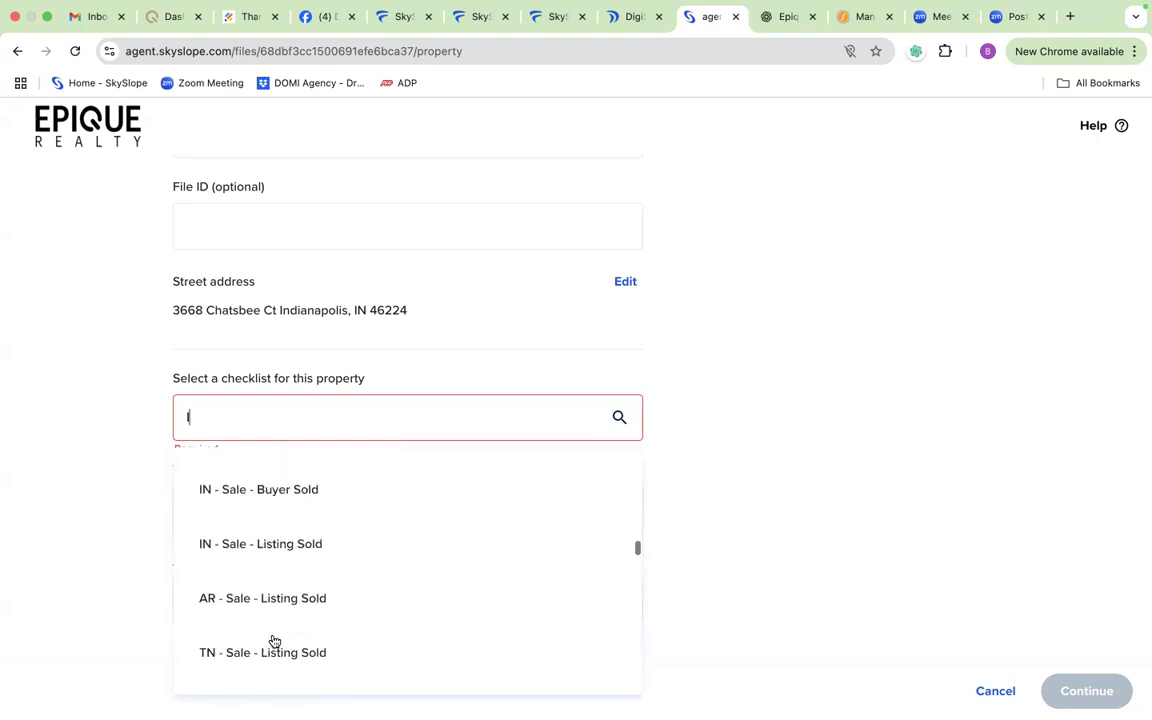
scroll(270, 630, up, 1)
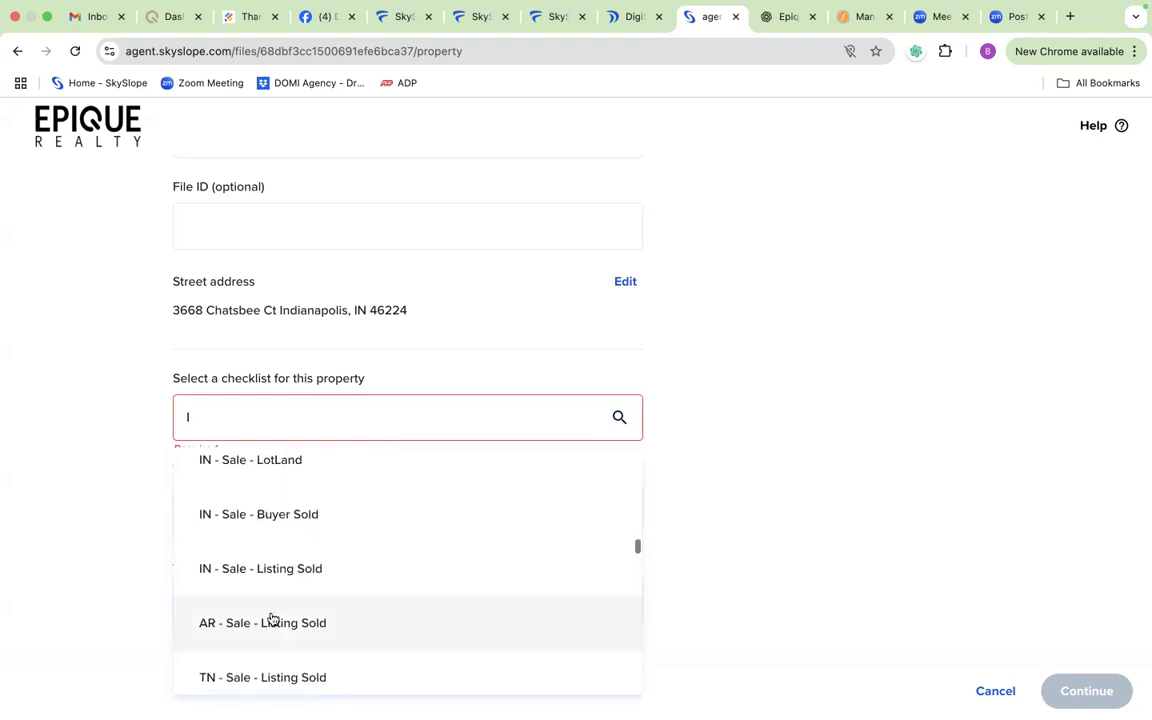
click(270, 515)
click(290, 511)
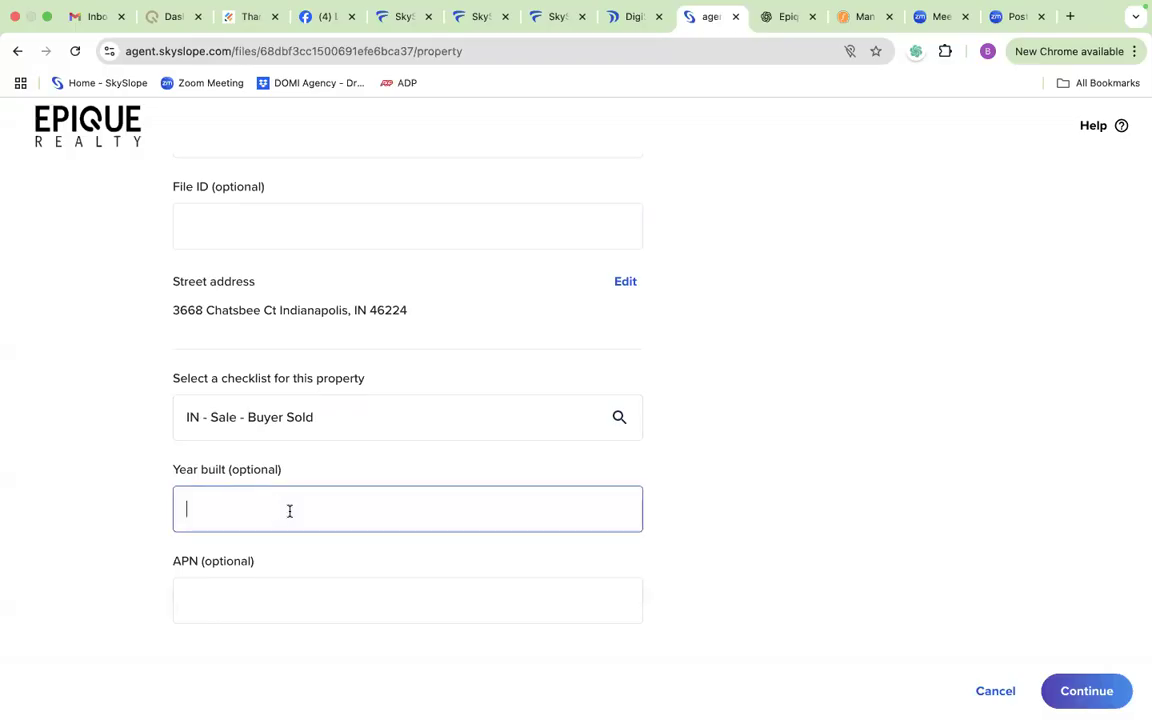
text(-12)
key(BackSpace)
key(BackSpace)
key(BackSpace)
Step: Continue to the transaction details and enter a purchase price of $180,000, acceptance date 09/30/2025 and expected closing date 10/17/2025
click(1087, 691)
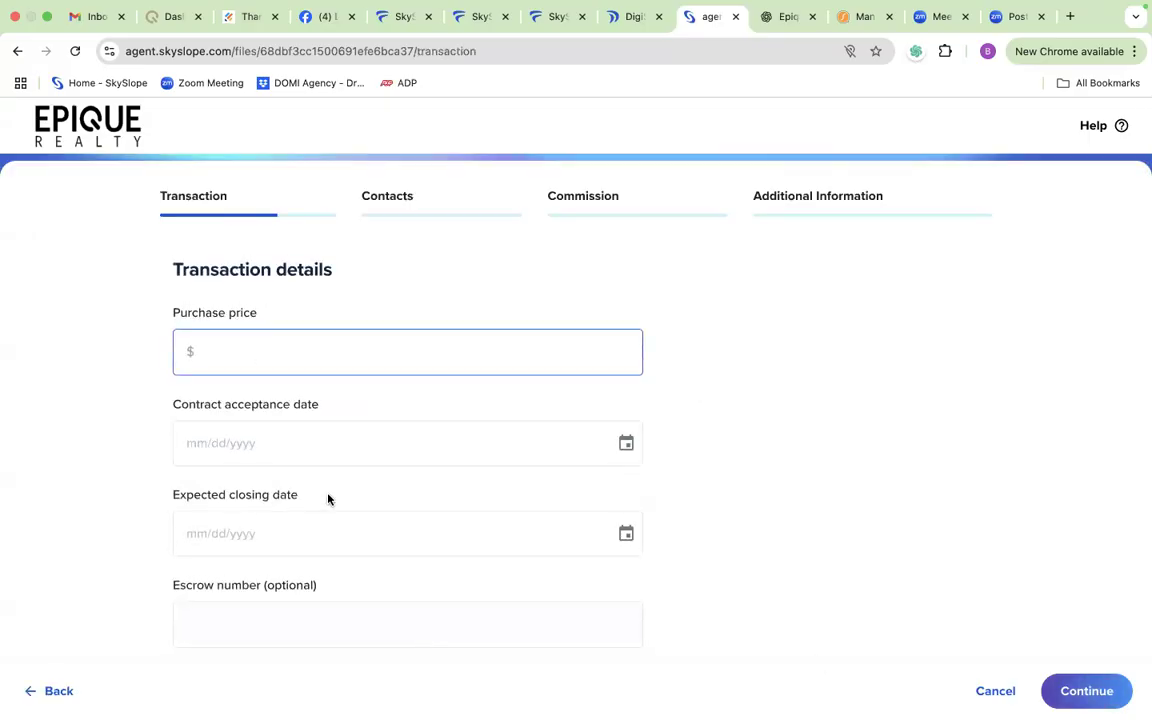
text(180,000)
click(344, 443)
click(444, 663)
click(285, 537)
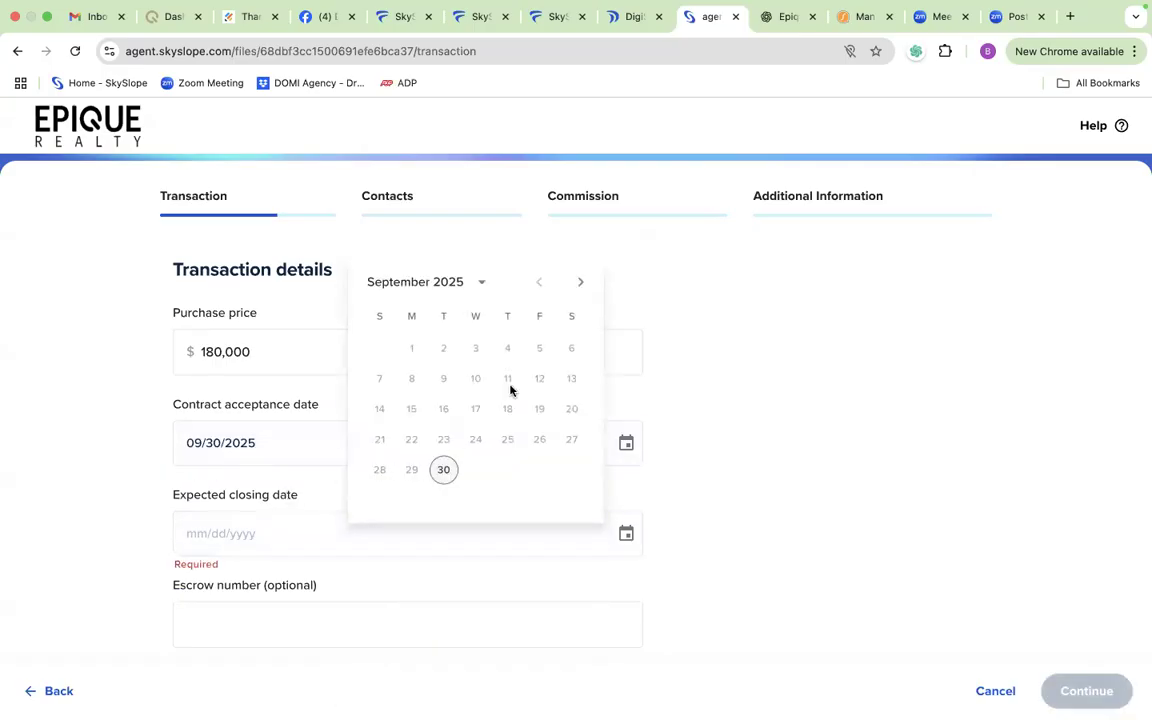
click(579, 282)
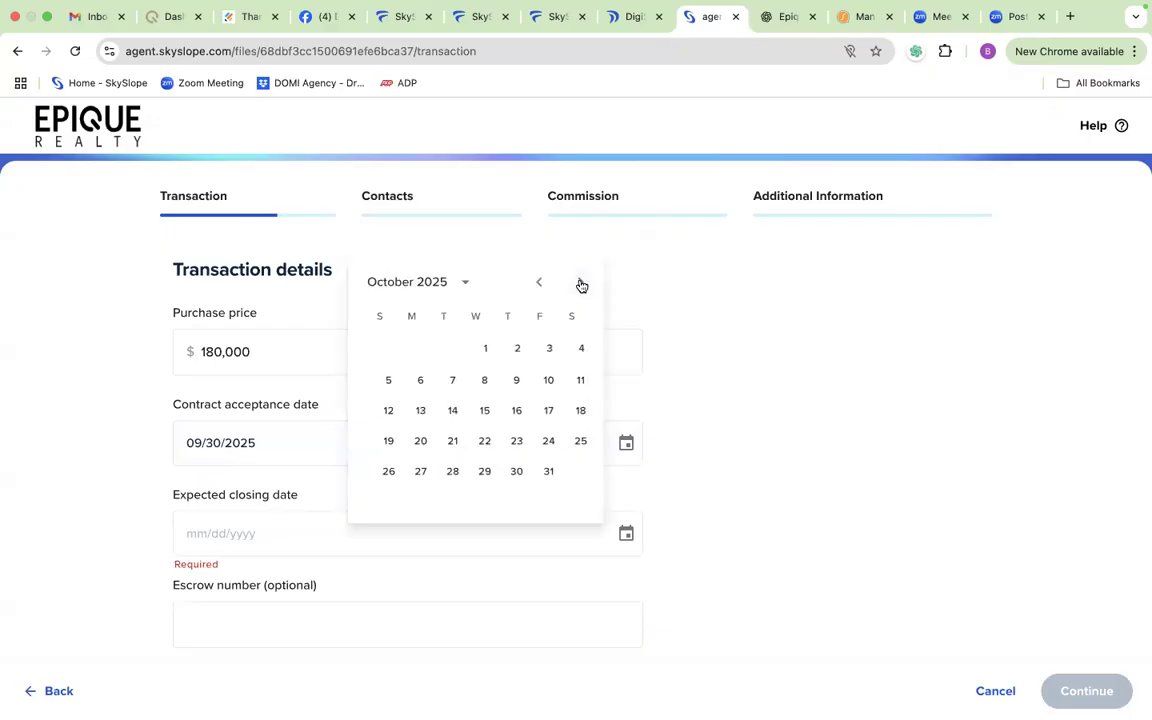
click(541, 415)
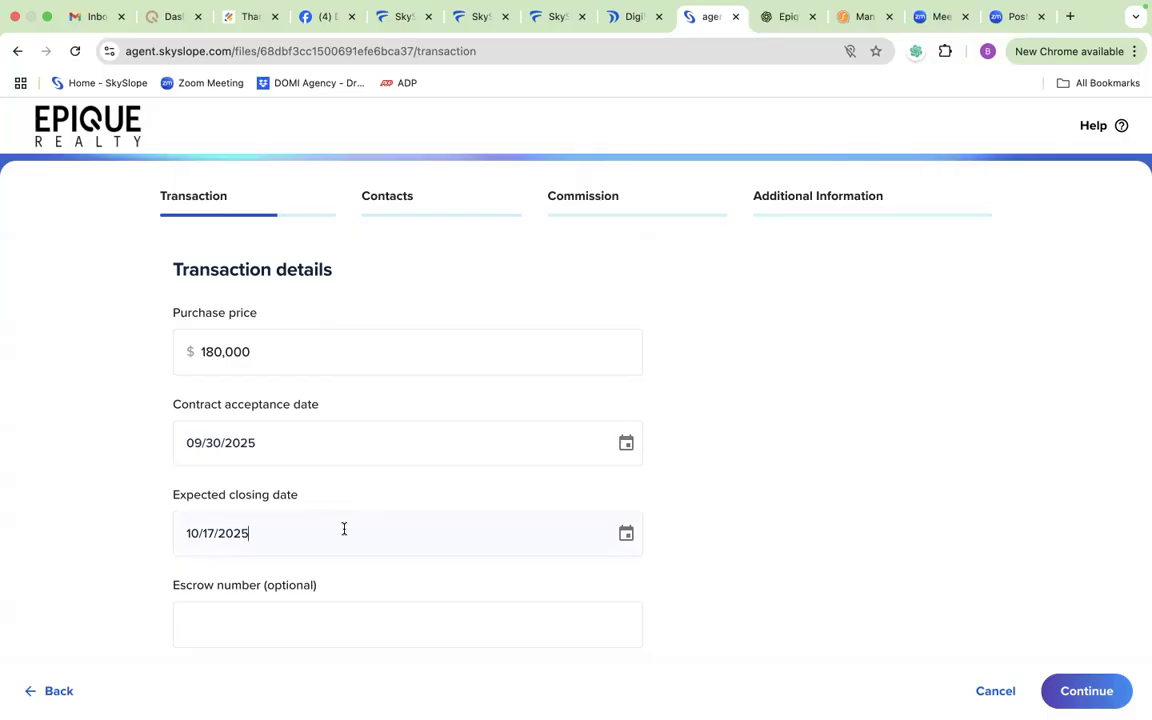
Step: Set Office Lead to No and continue to the contacts
scroll(344, 528, down, 5)
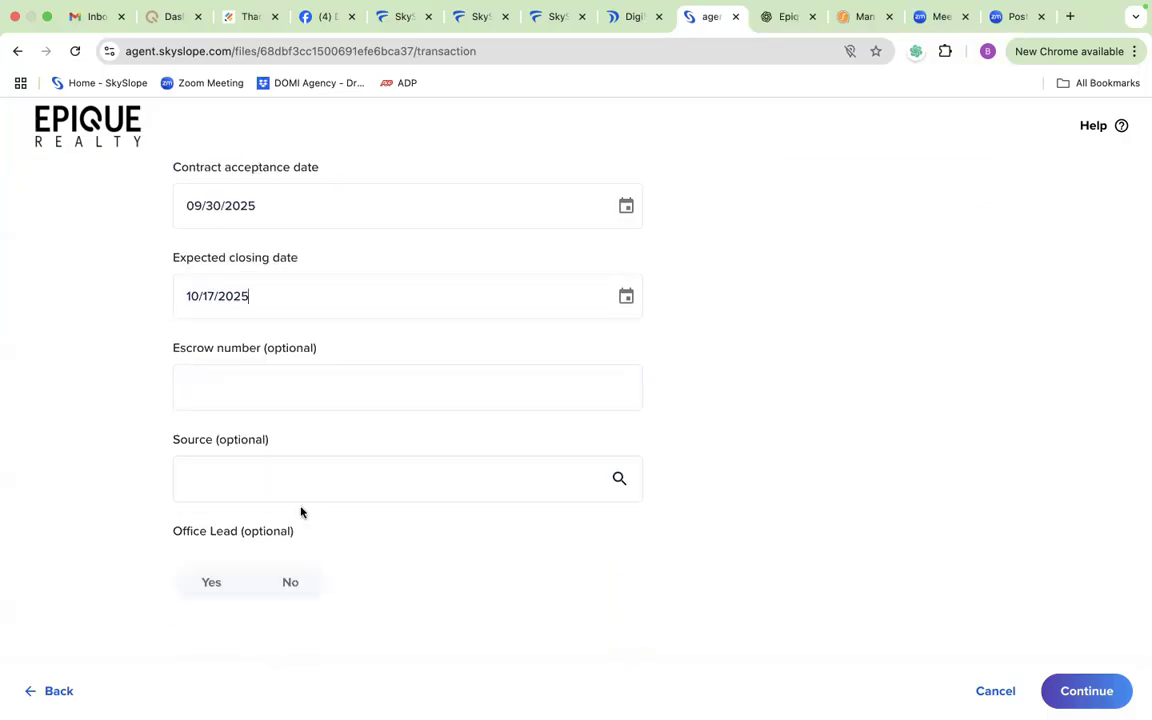
click(290, 590)
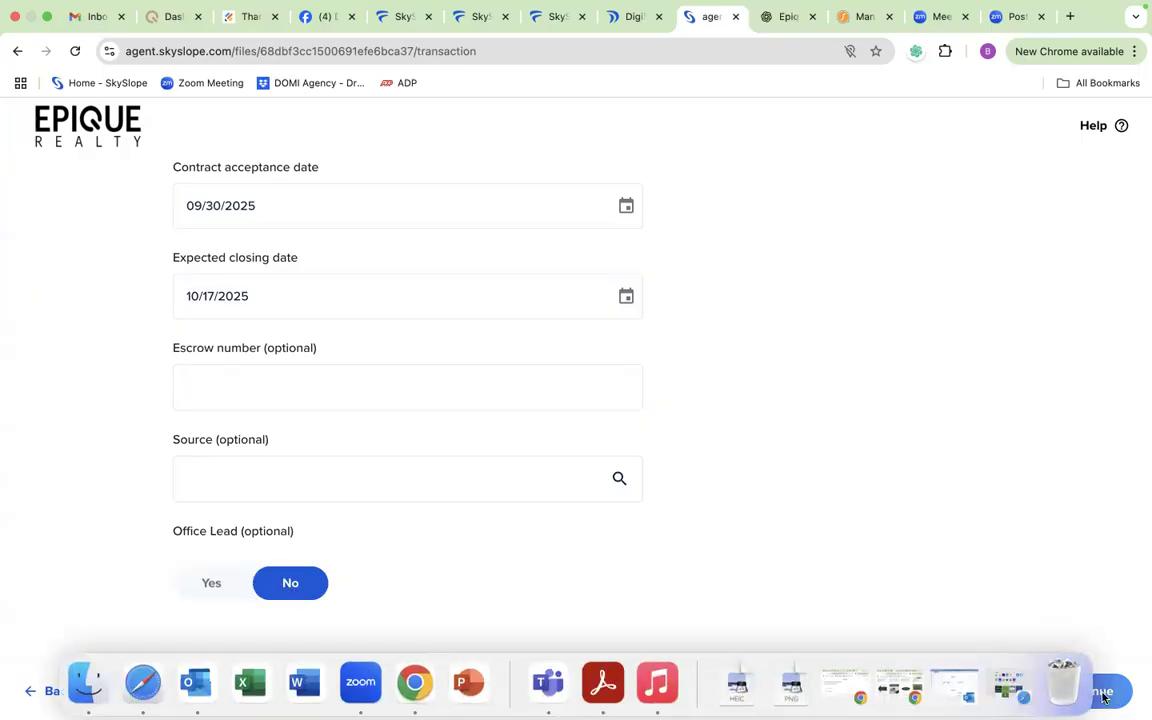
click(1113, 694)
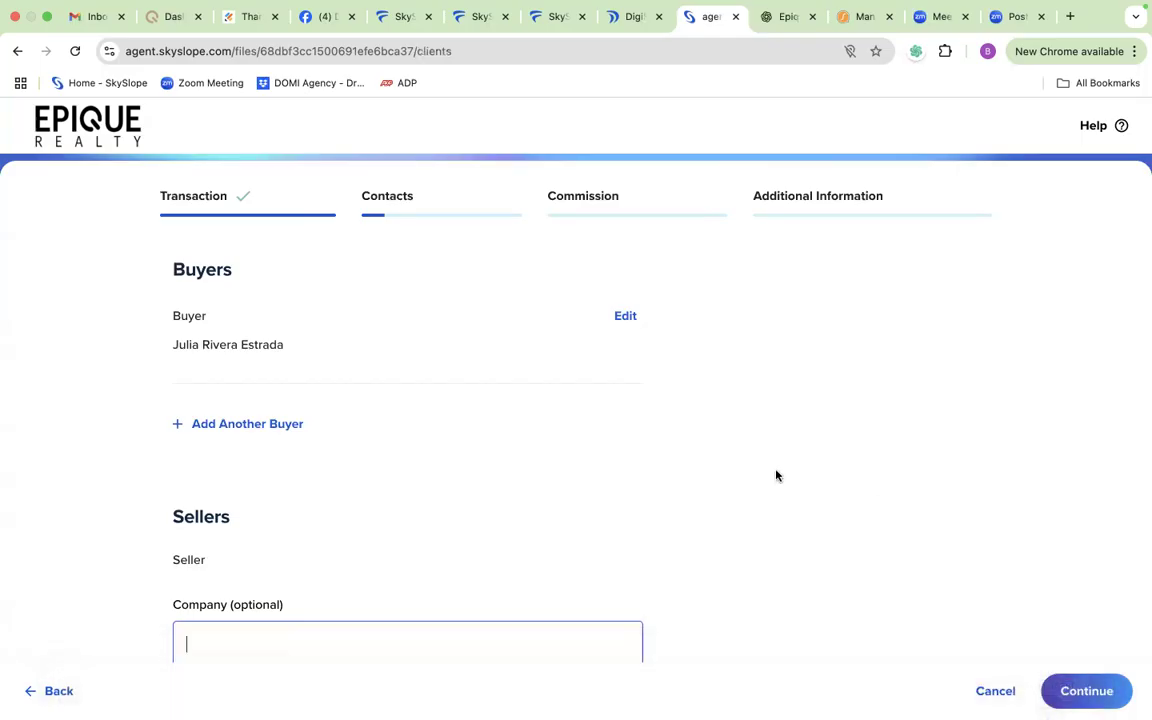
Step: Fill in the seller's first name, last name and e-mail with test placeholders and submit the contacts
scroll(776, 474, down, 3)
scroll(776, 474, down, 1)
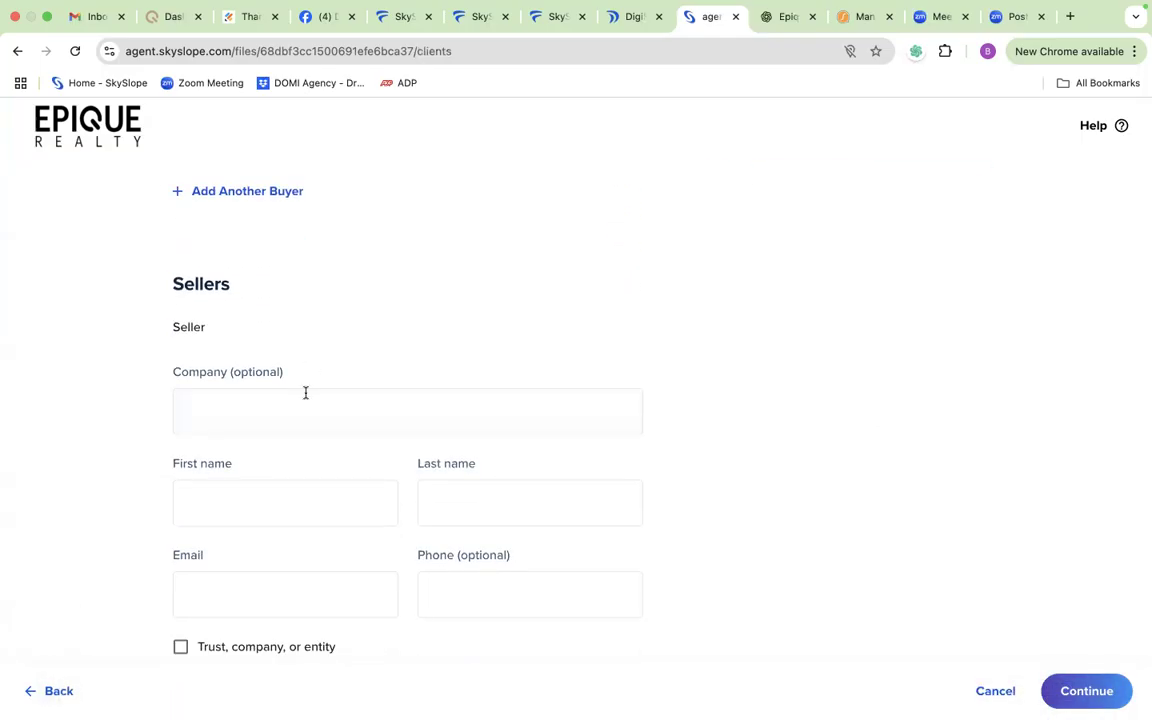
click(293, 494)
text(Test)
click(419, 488)
text(Tes)
scroll(443, 499, down, 2)
click(321, 483)
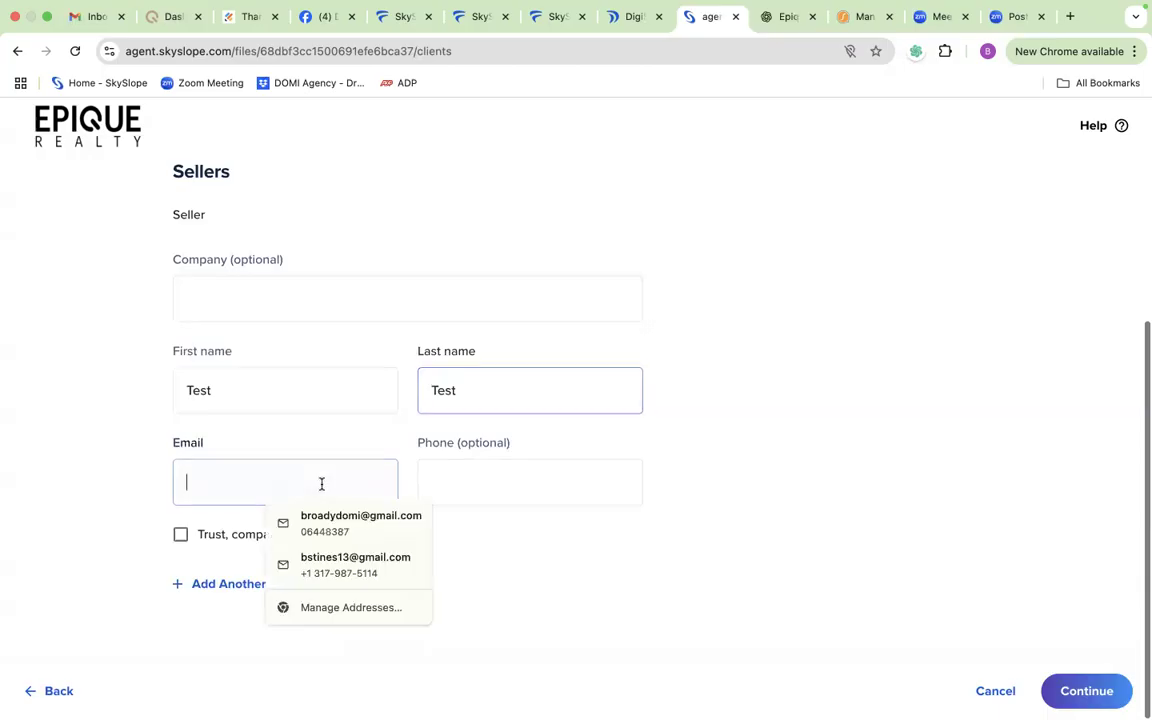
text(test@ttest.com)
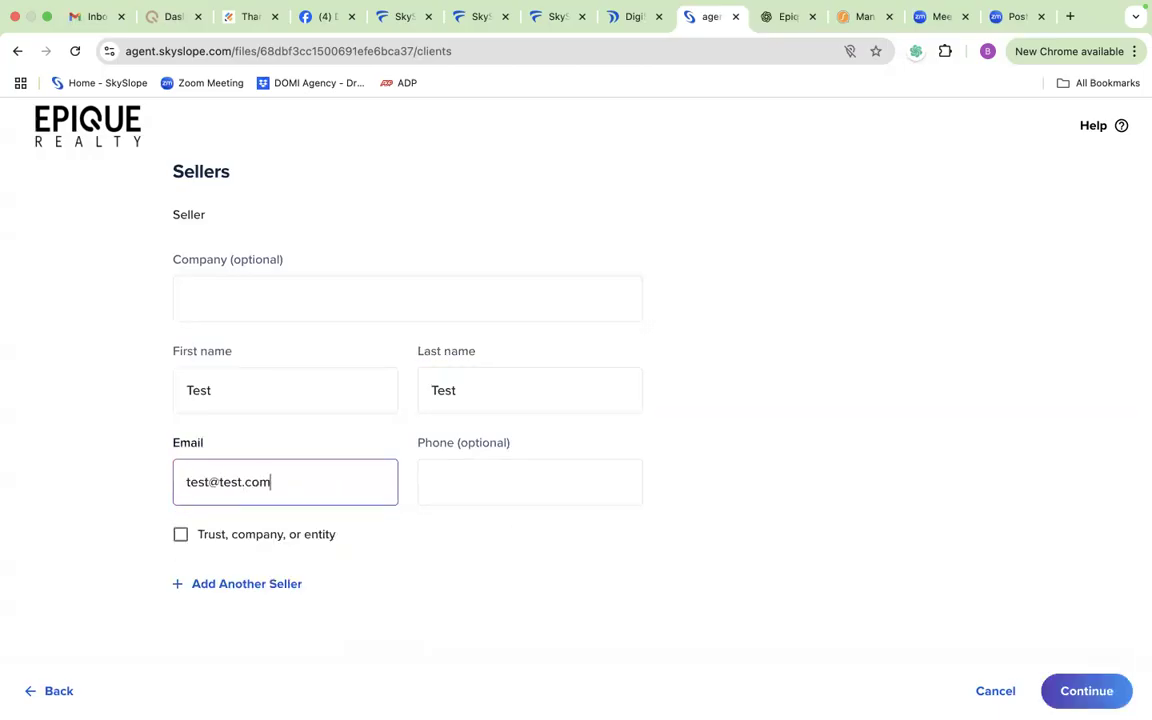
click(1080, 692)
Step: Enter the buyer's phone number, save the buyer's details and continue to the agent contacts
click(520, 390)
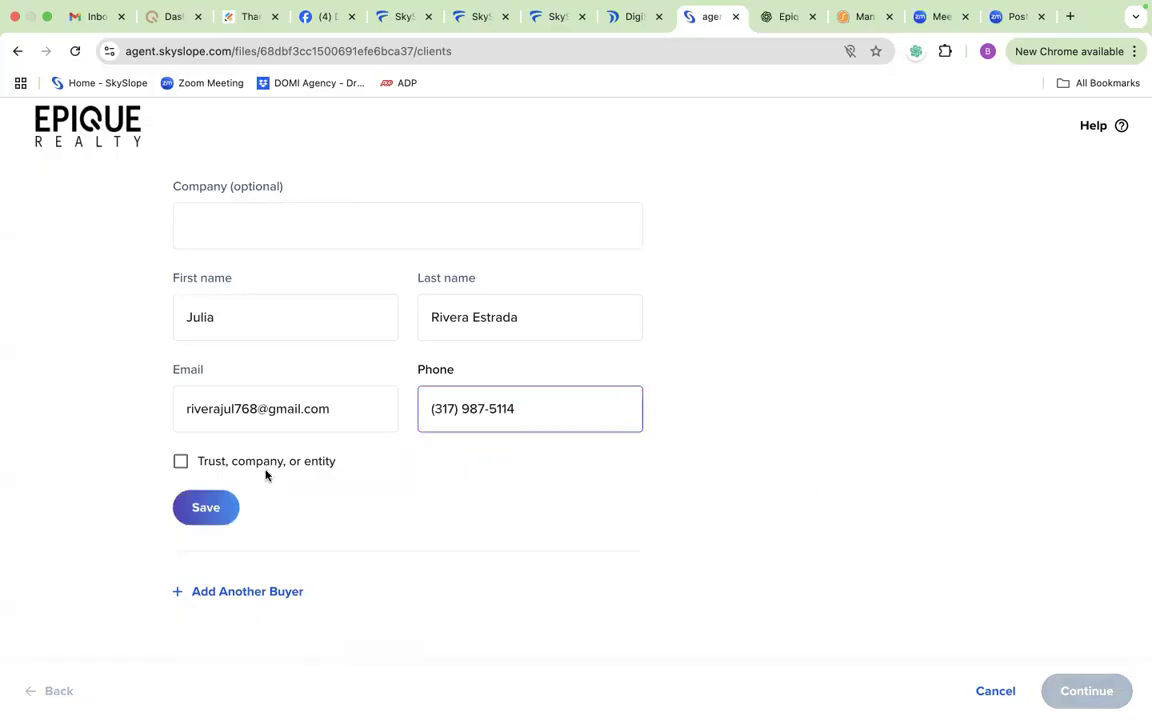
click(216, 508)
scroll(435, 565, down, 2)
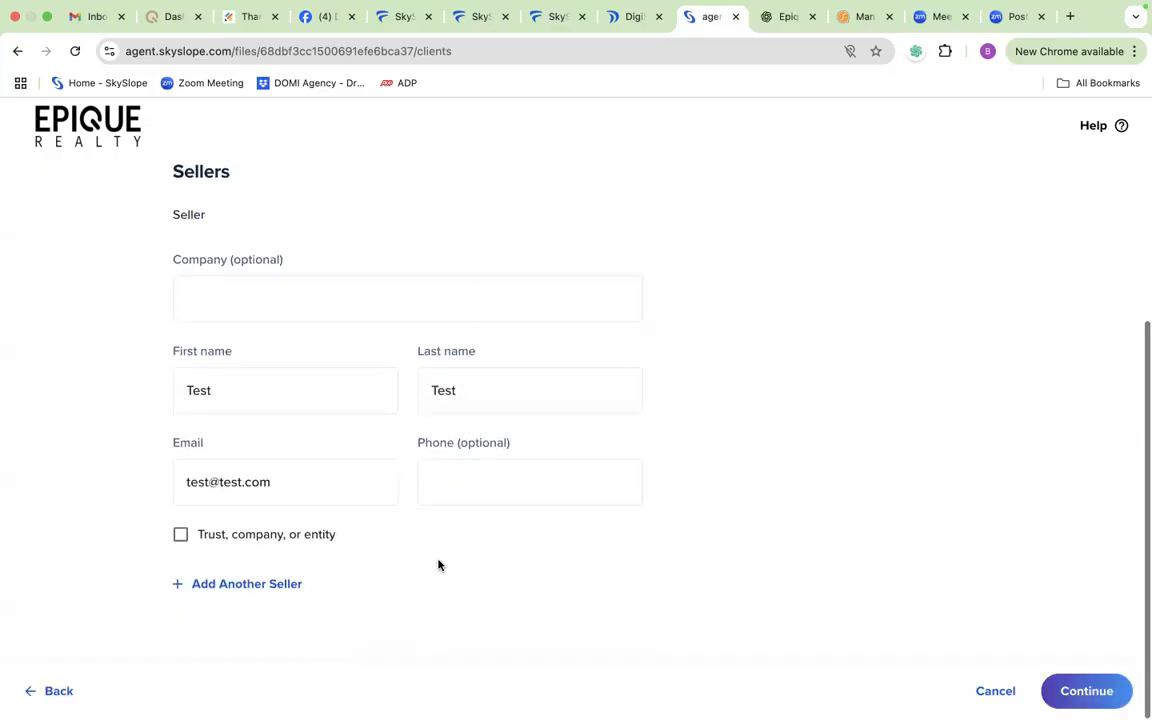
click(1066, 694)
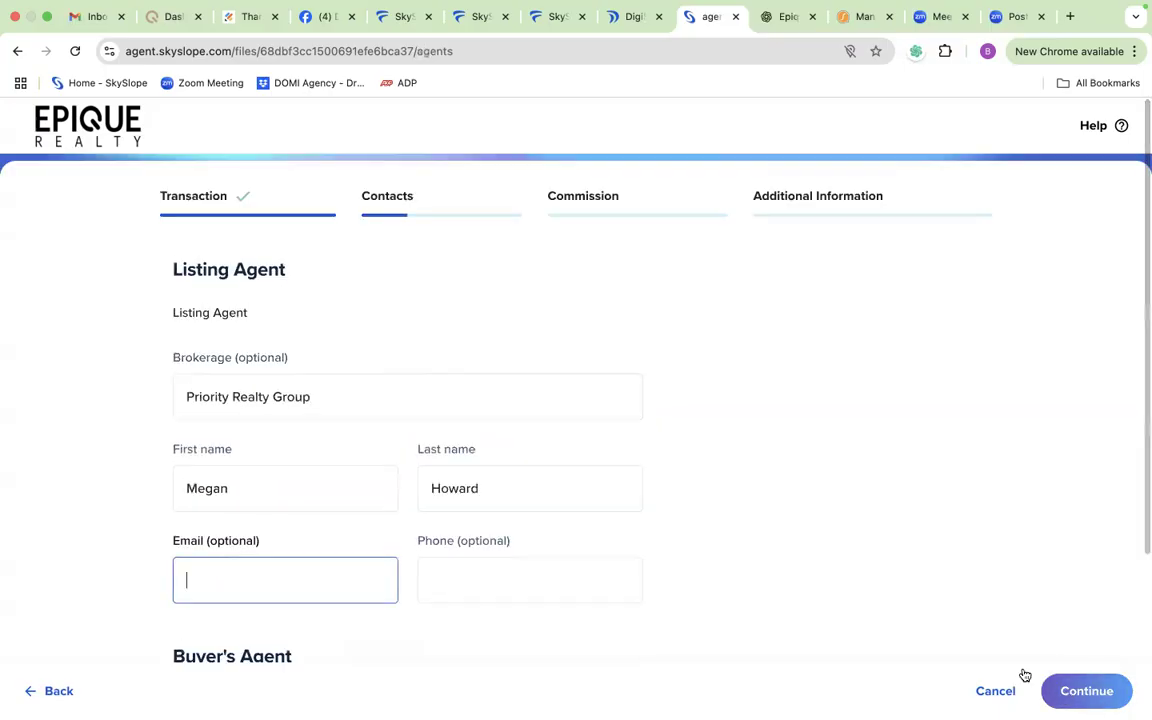
Step: Keep the prefilled listing agent and buyer's agent details and continue to the escrow, title and attorney contacts
scroll(345, 537, down, 1)
scroll(345, 537, down, 4)
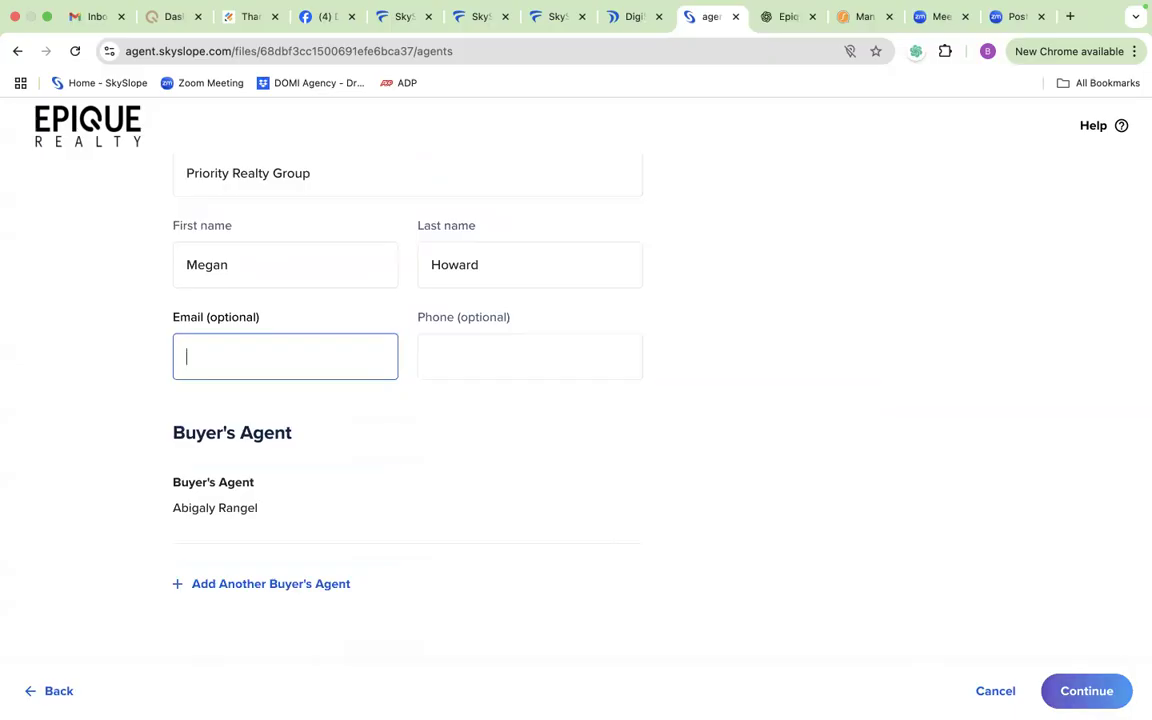
click(1082, 690)
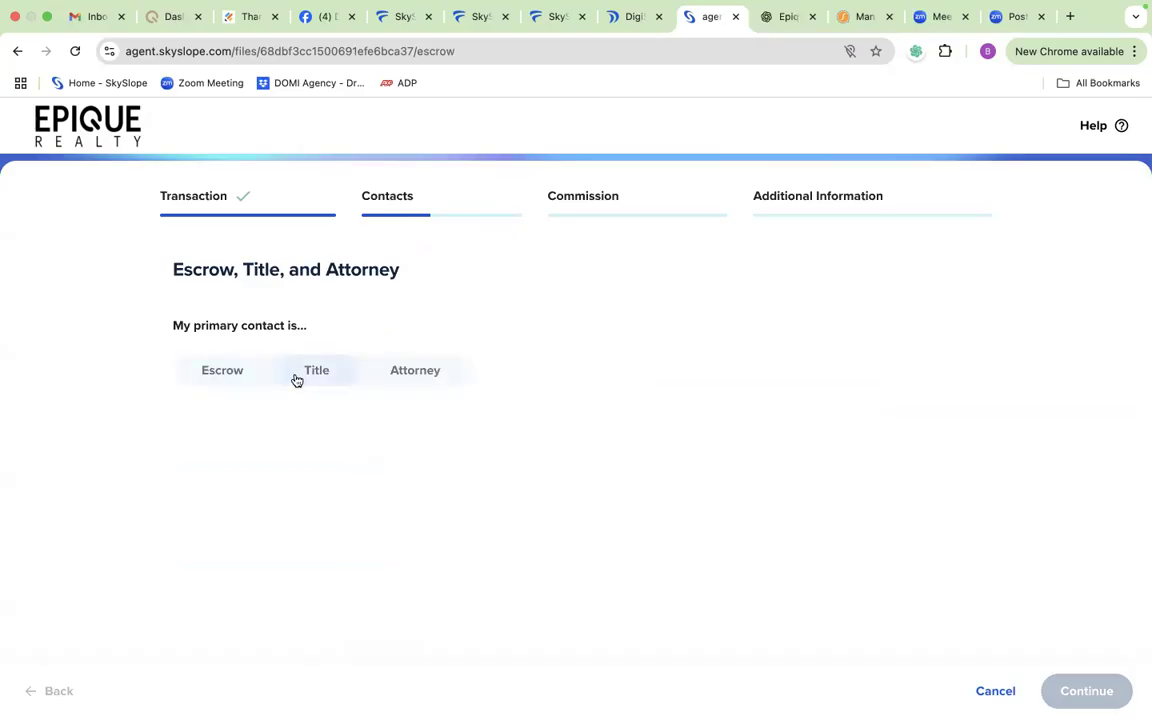
Step: Choose Title as the primary contact and enter LETS Title as its company
click(331, 376)
text(LETS Tite)
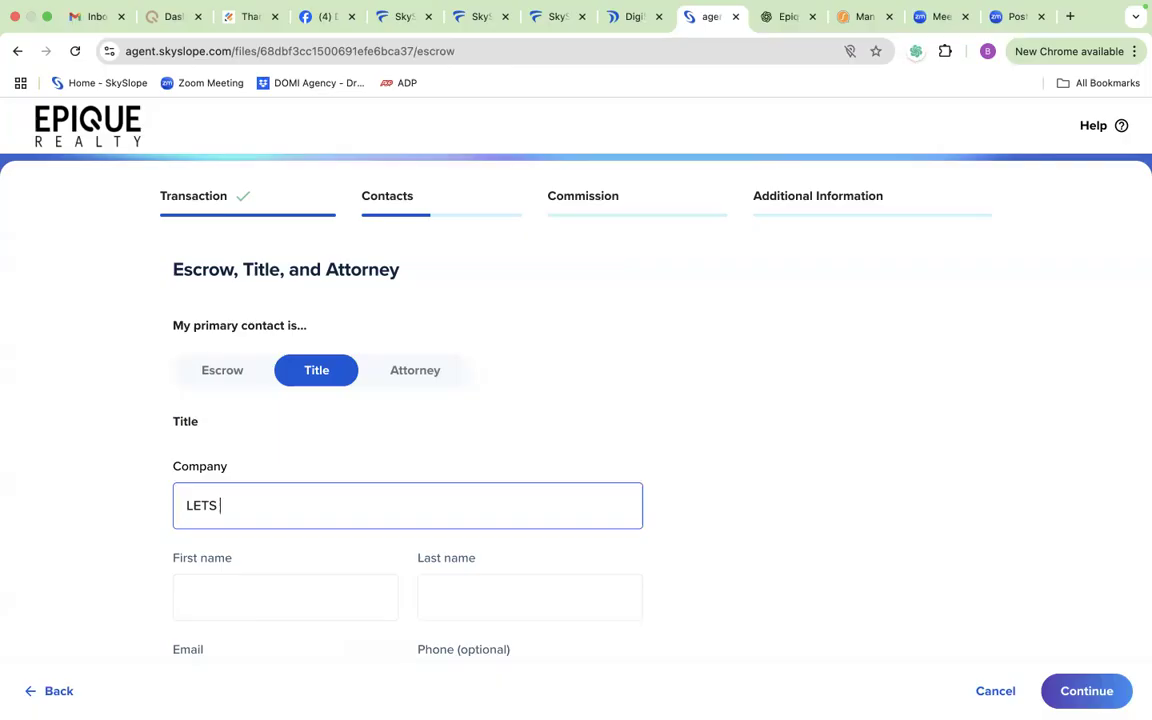
key(BackSpace)
text(le)
scroll(576, 400, down, 2)
scroll(262, 542, down, 1)
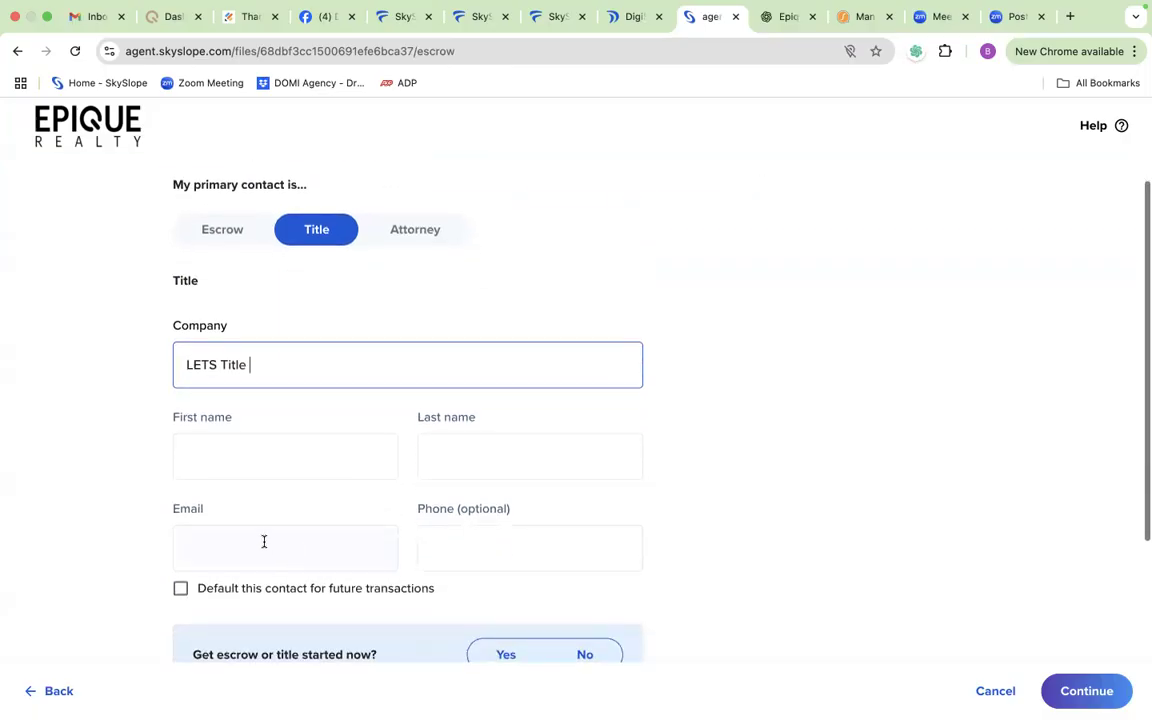
Step: Fill in the title contact's first name, last name and e-mail with test placeholders
click(316, 456)
text(test)
click(489, 444)
text(test)
click(345, 545)
text(tes)
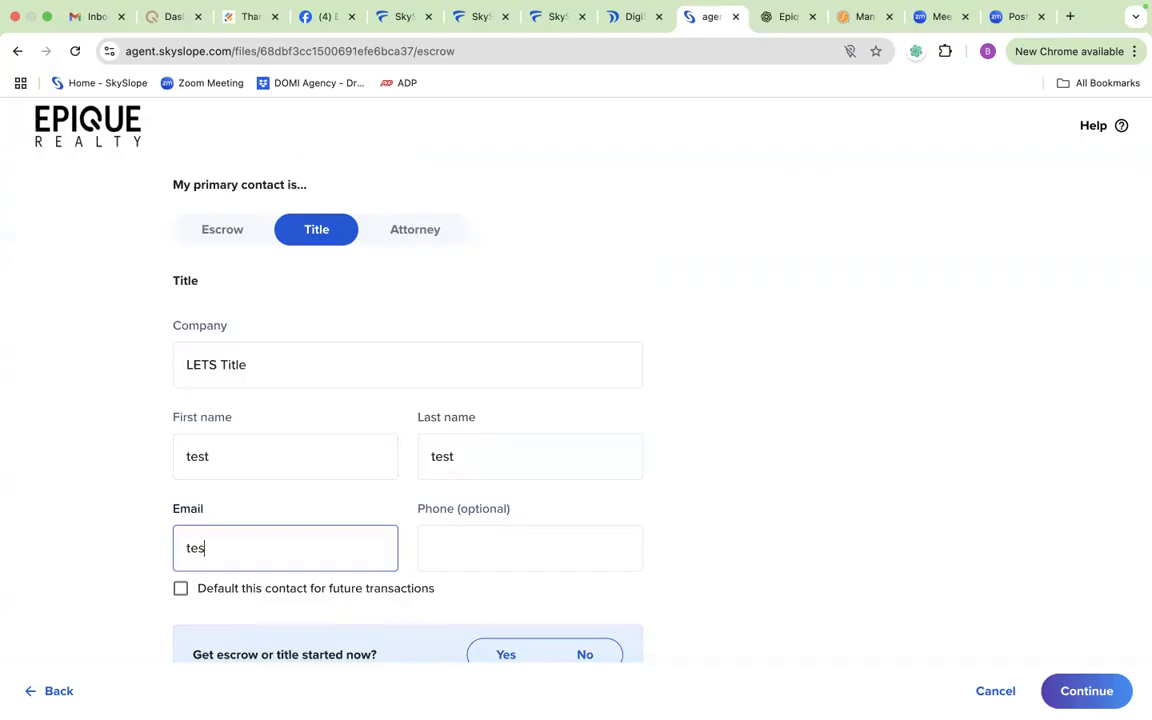
text(t@test.com)
Step: Choose to get escrow or title started now and accept the prefilled Open Escrow e-mail without changes
scroll(700, 560, down, 2)
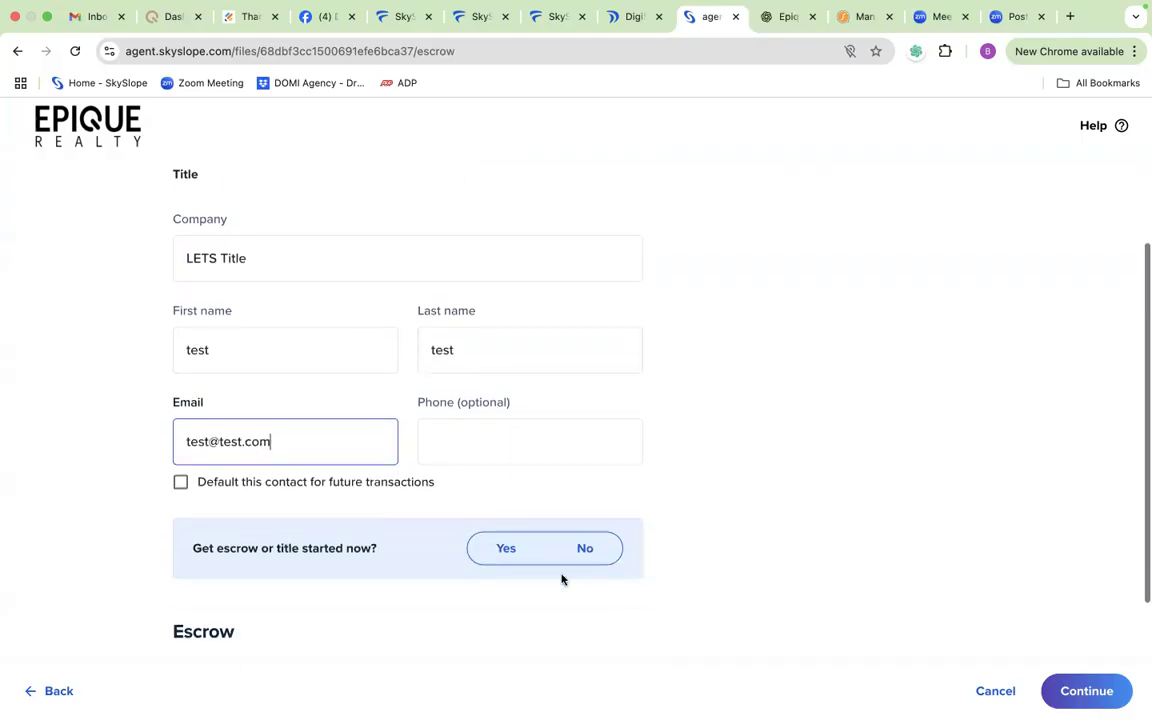
click(508, 550)
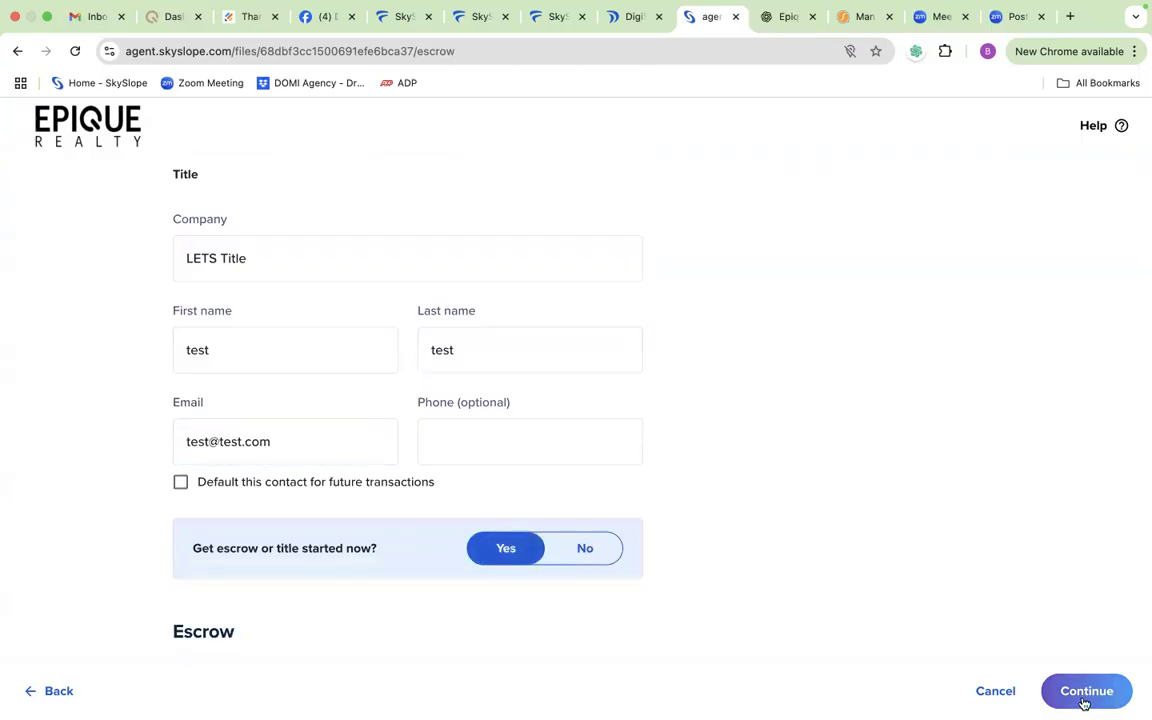
click(1084, 692)
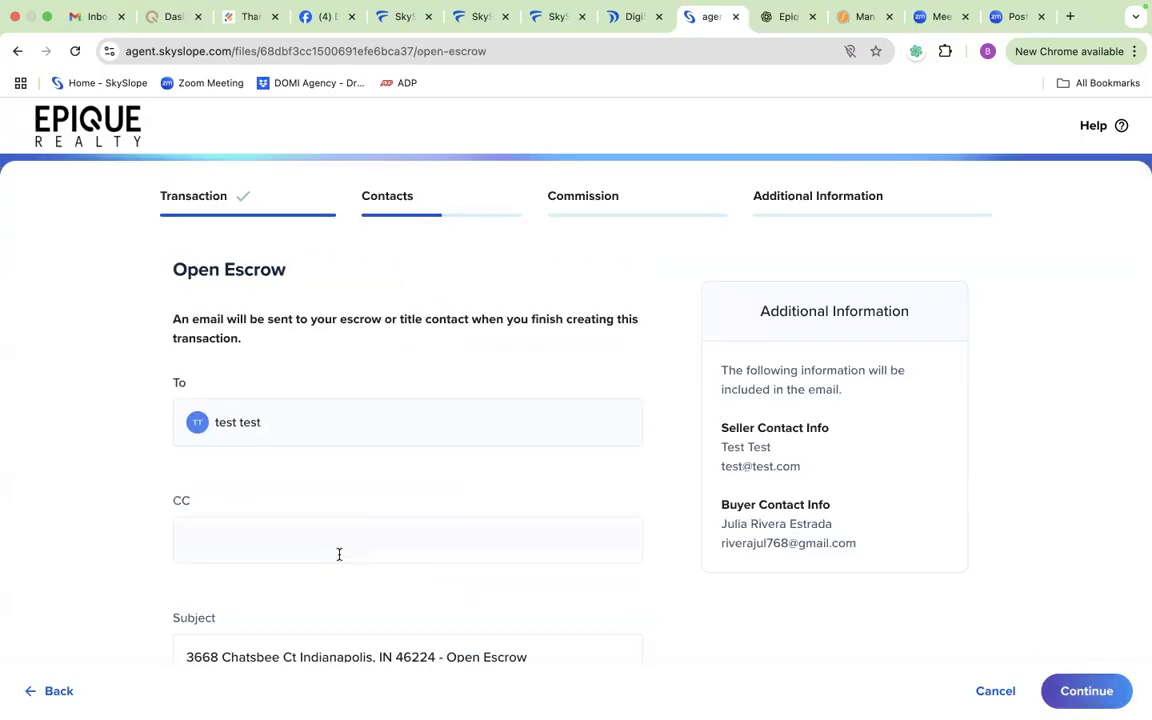
scroll(337, 553, down, 2)
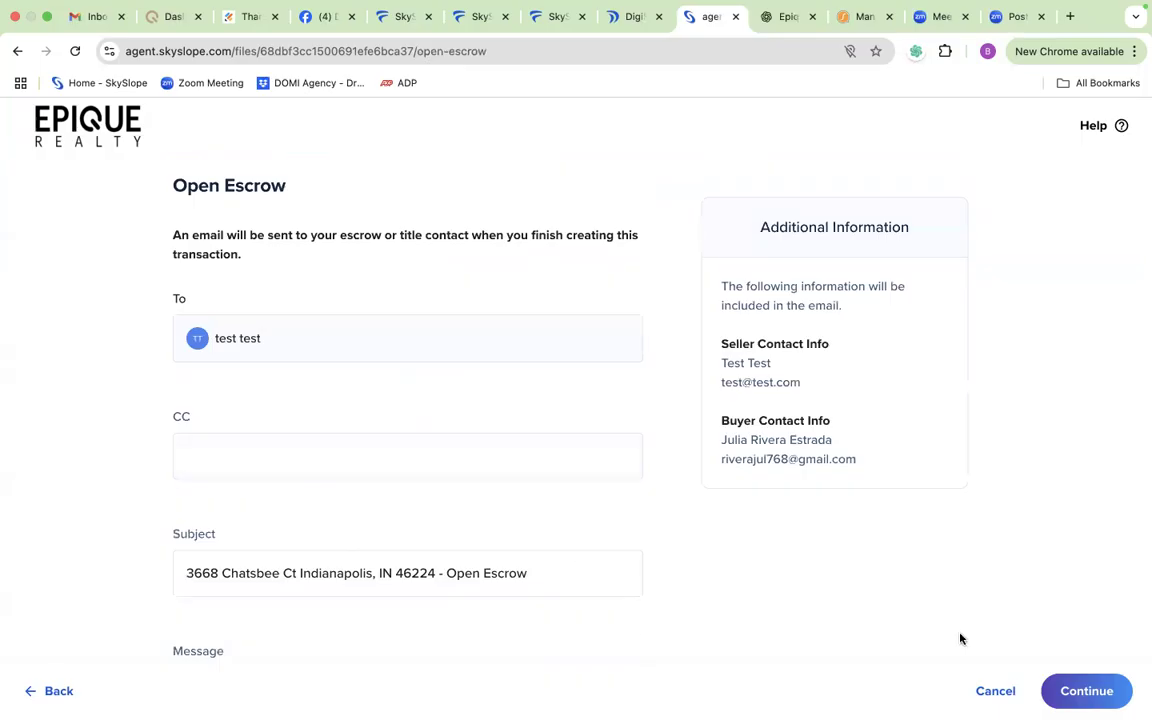
click(1075, 691)
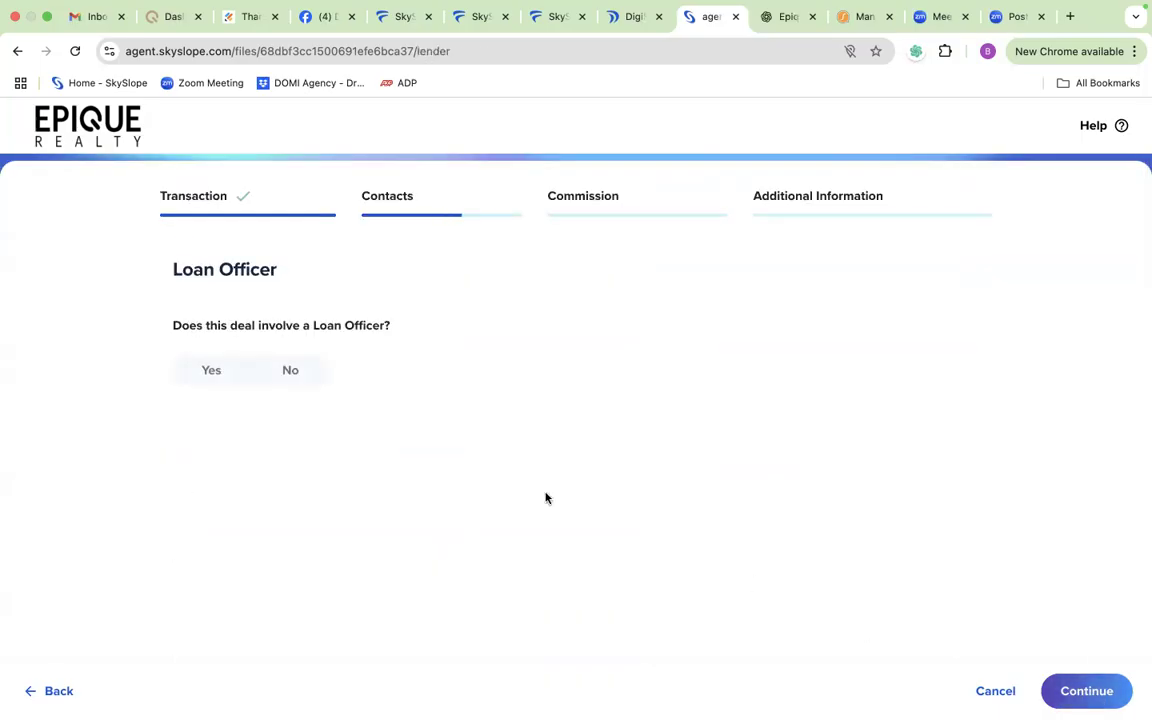
Step: Answer No for the loan officer, the transaction coordinator and the referral agent
click(295, 372)
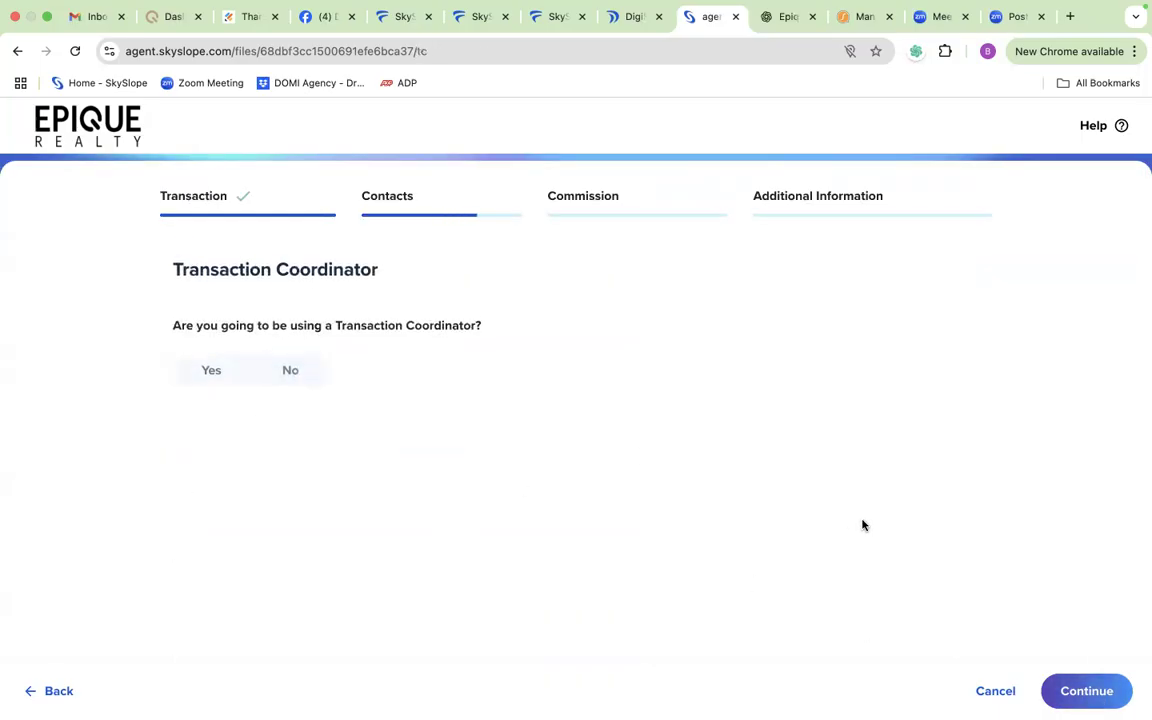
click(290, 370)
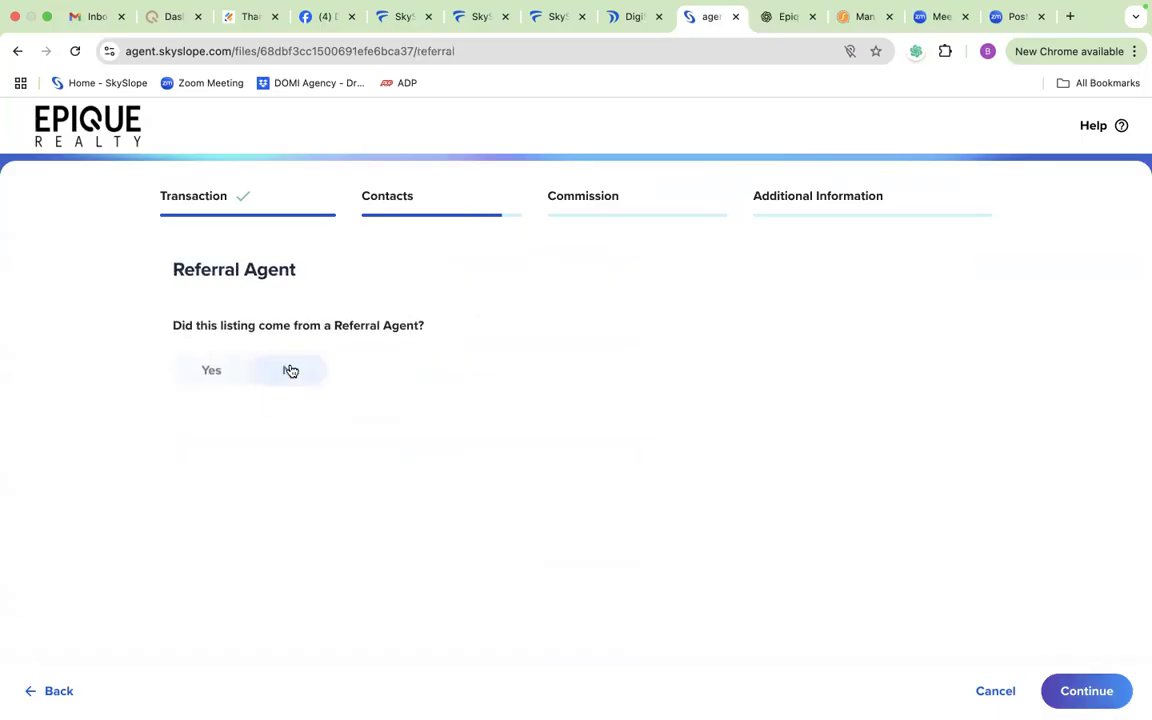
click(289, 371)
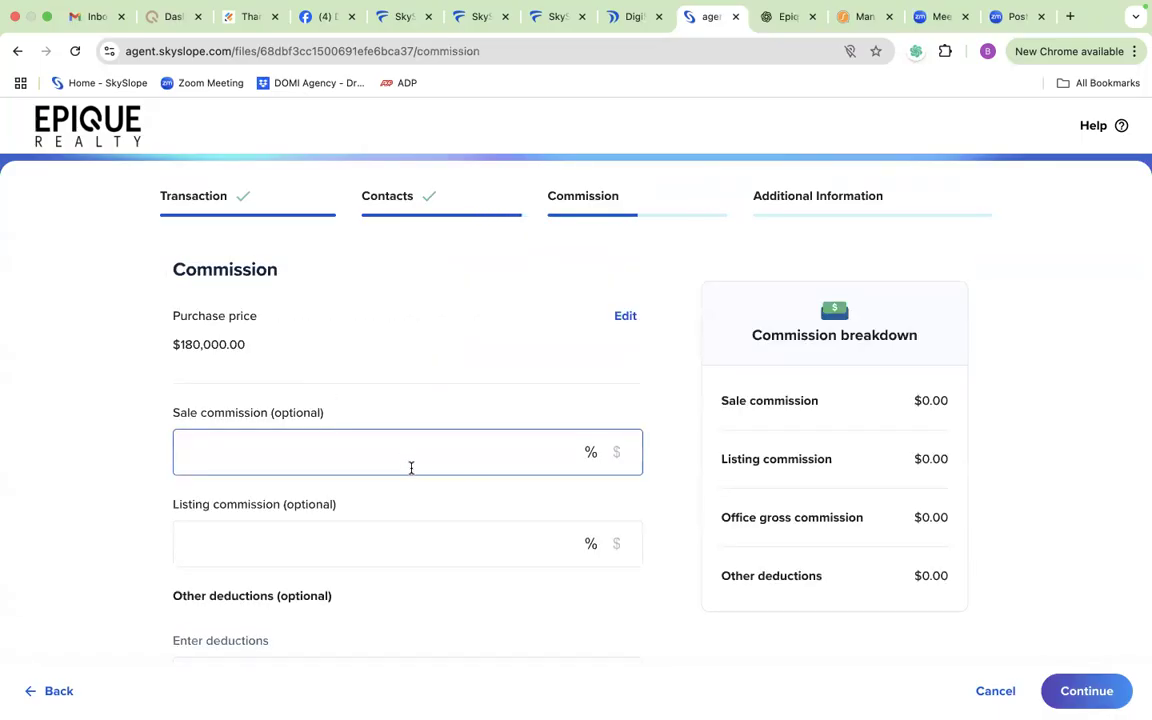
Step: Set the sale commission to 3% and the listing commission to 0%
scroll(410, 465, down, 1)
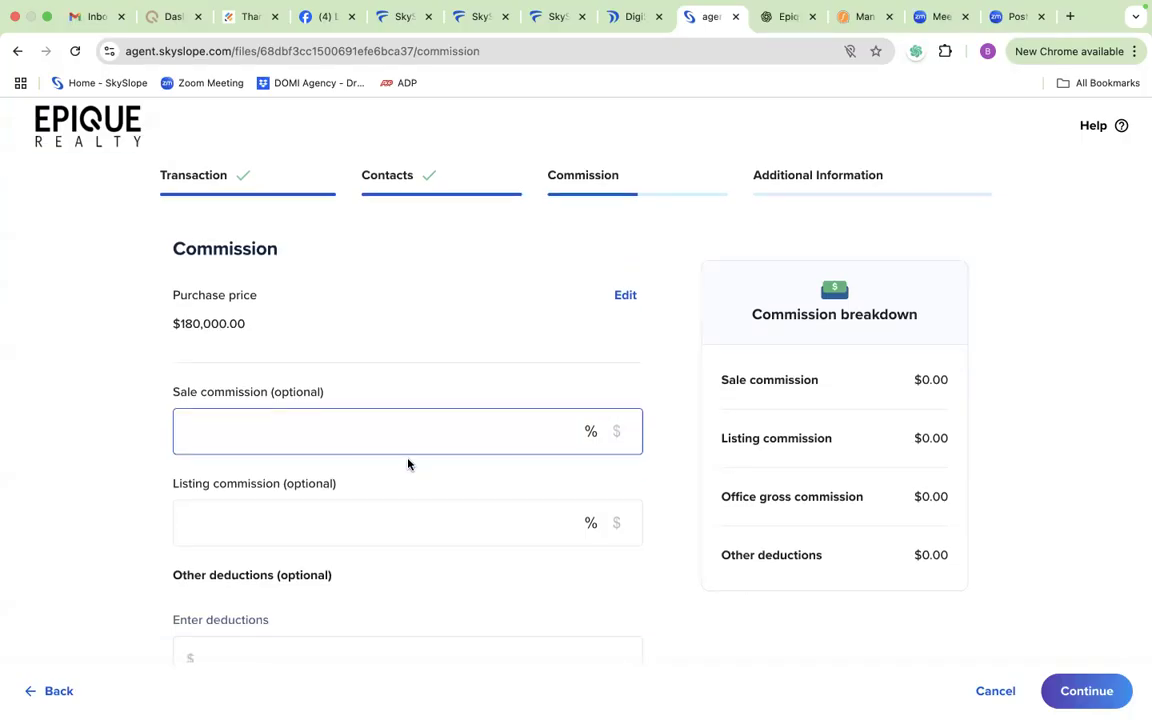
text(3)
scroll(371, 531, down, 5)
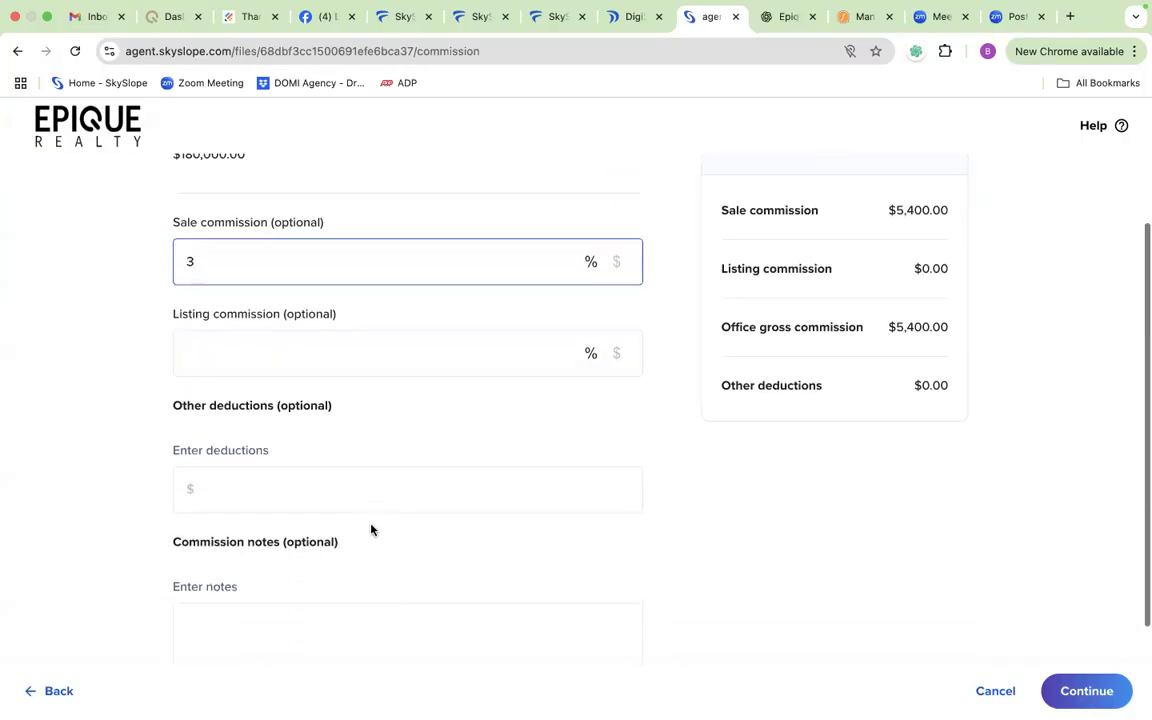
click(365, 360)
text(0)
Step: Enter $100 in other deductions and NA as the commission notes, and continue to the additional information
click(278, 487)
text(0)
click(229, 643)
text(NA)
scroll(267, 436, down, 1)
click(267, 436)
key(BackSpace)
text(100)
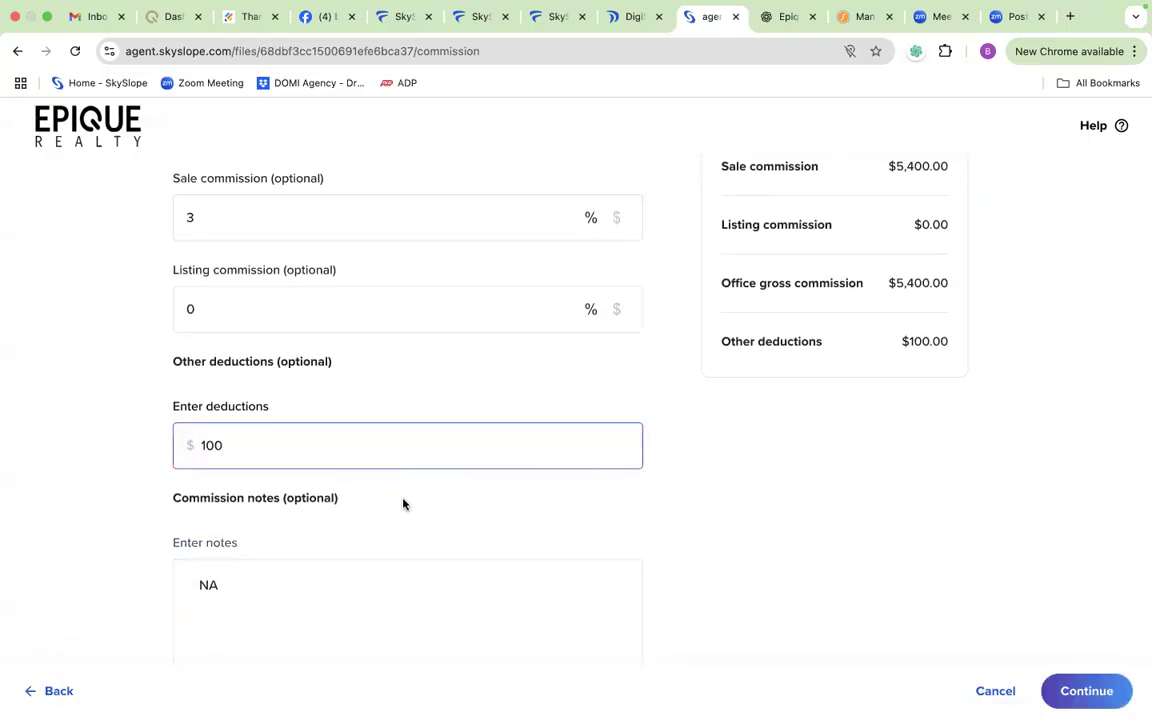
scroll(403, 503, down, 2)
click(1086, 691)
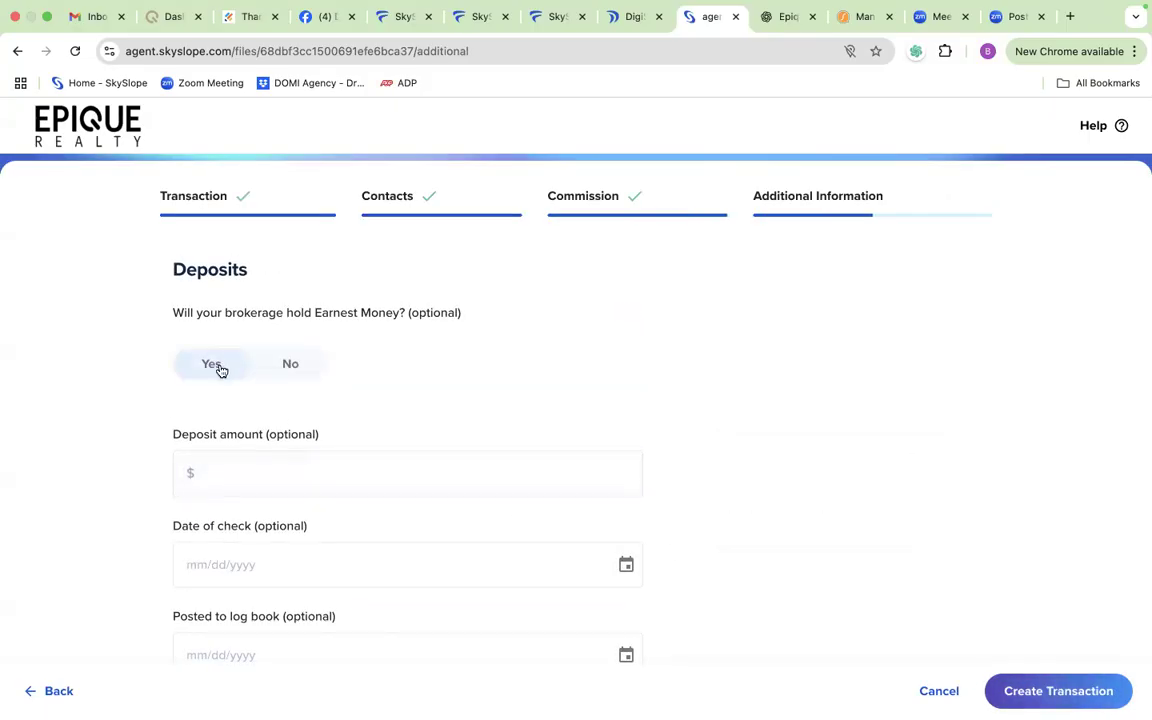
Step: Set brokerage-held earnest money to No, enter a deposit amount of $1,000 and create the transaction
click(287, 366)
click(283, 476)
text(10000)
key(BackSpace)
key(BackSpace)
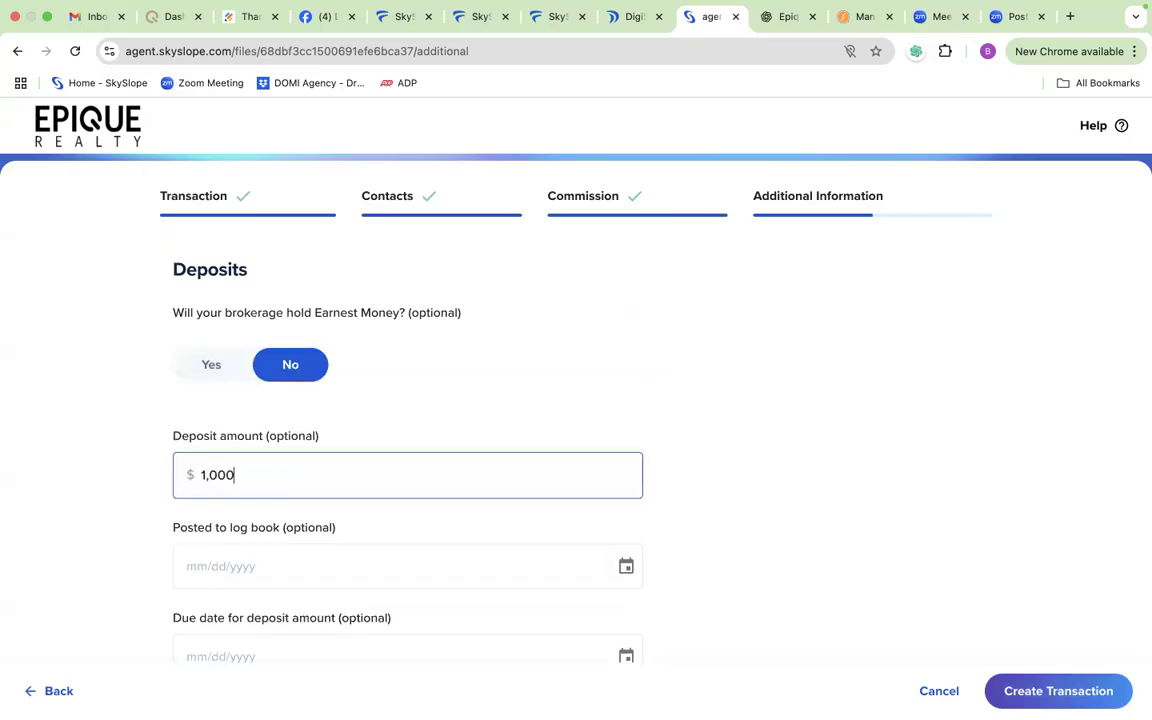
text(0)
scroll(517, 540, down, 5)
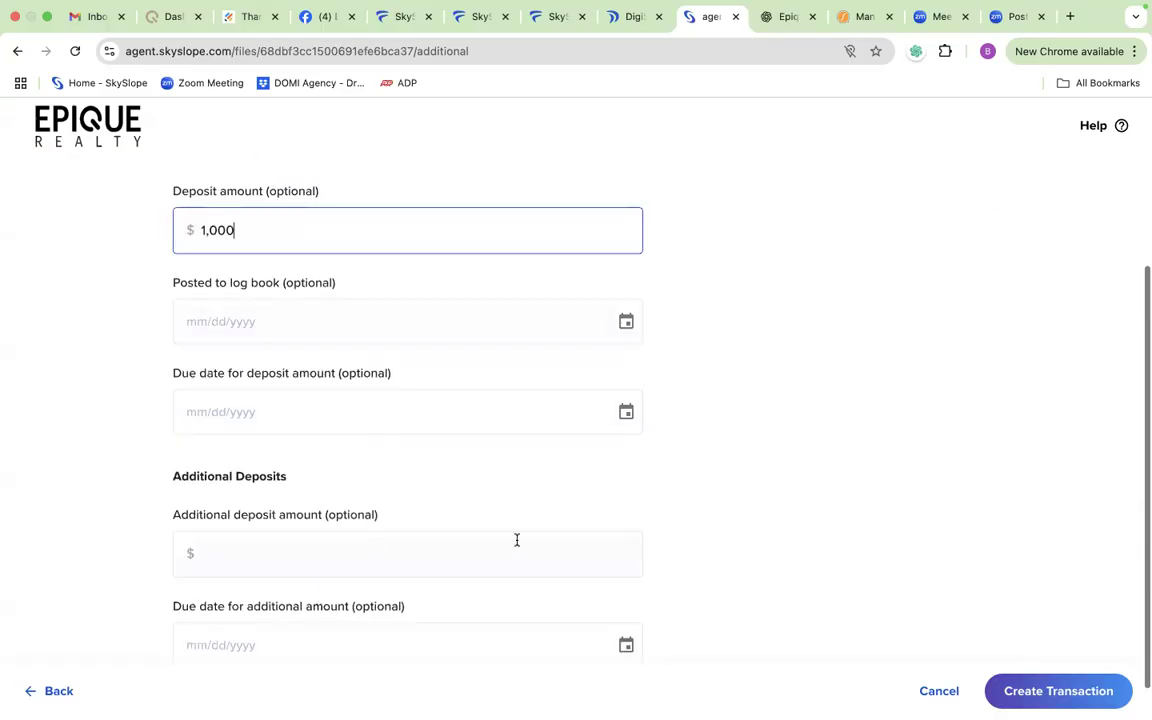
scroll(470, 535, down, 1)
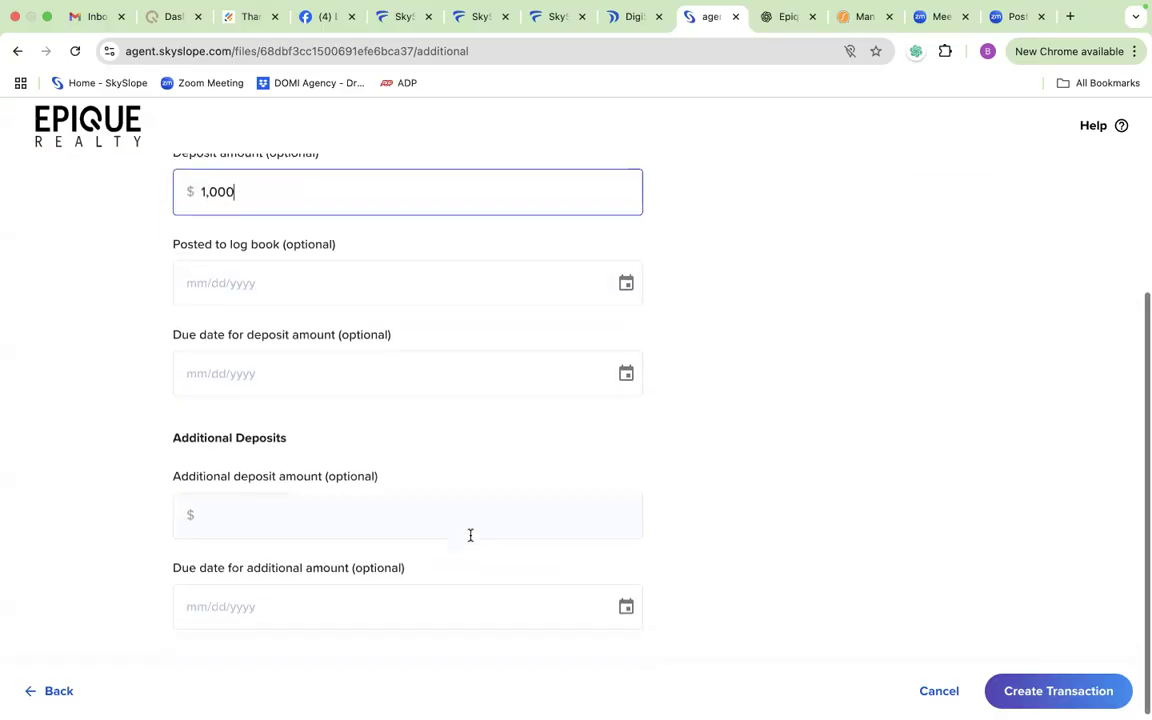
click(1052, 689)
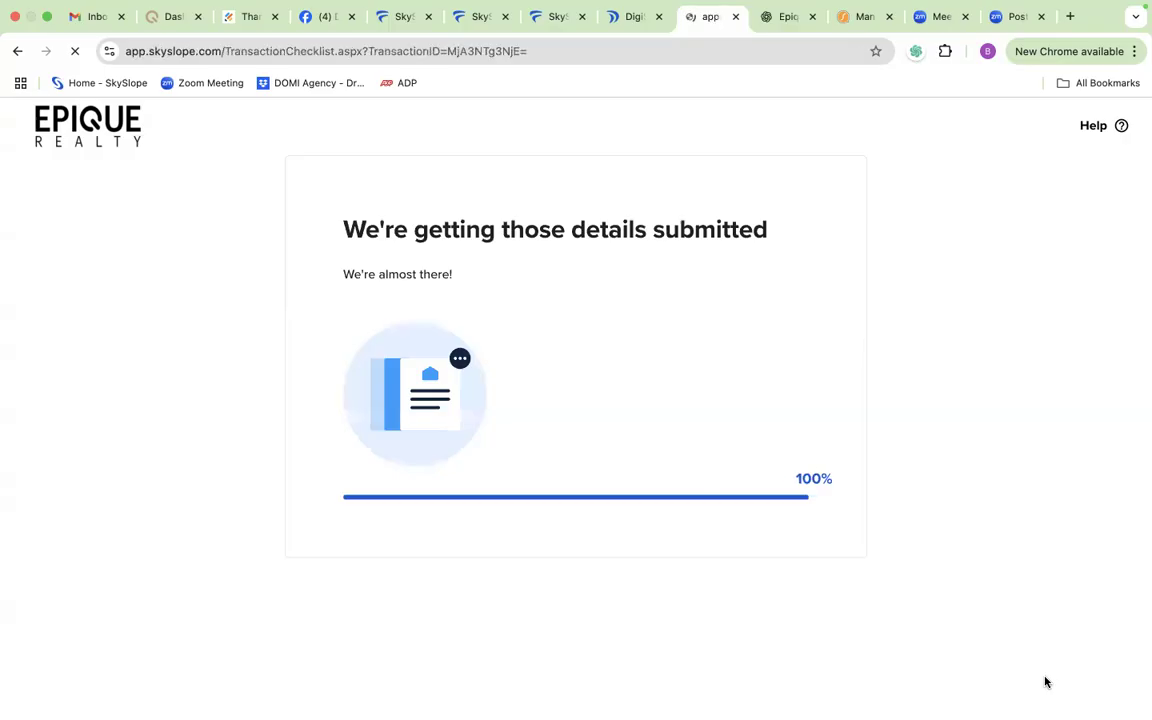
Step: Save the comment "NA - land- no inspection" on the Buyer's Inspection Response item in the Sales Documentation checklist
scroll(1045, 682, down, 3)
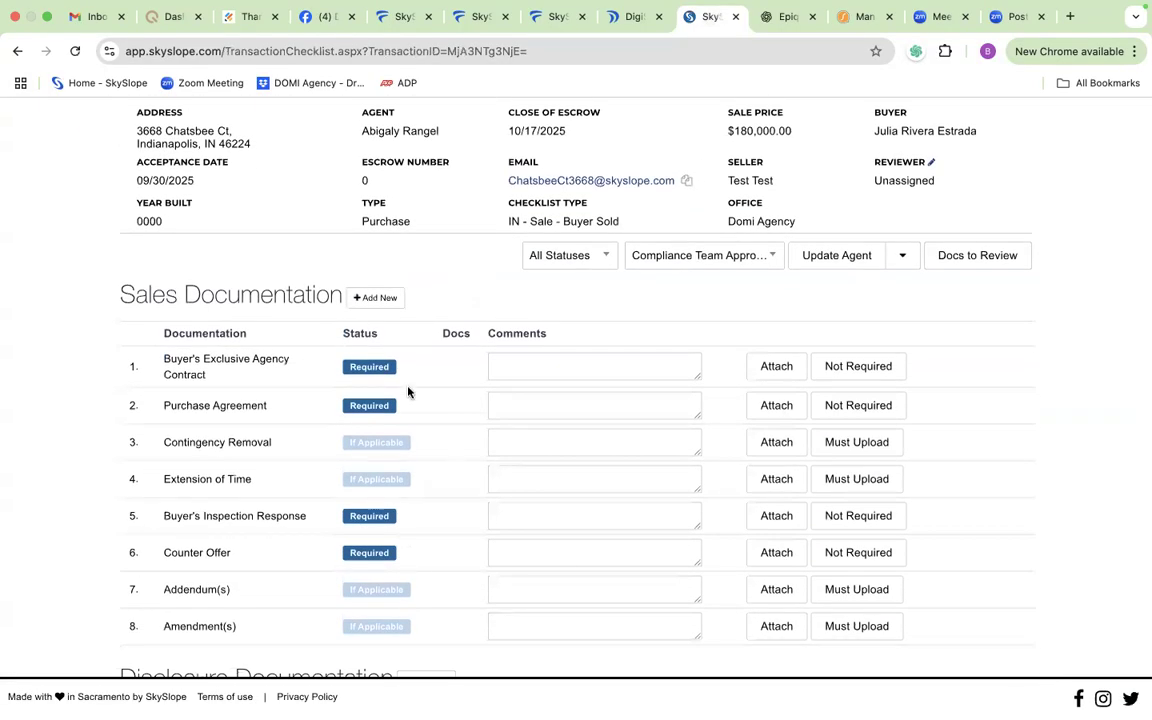
scroll(419, 463, down, 1)
scroll(419, 463, down, 2)
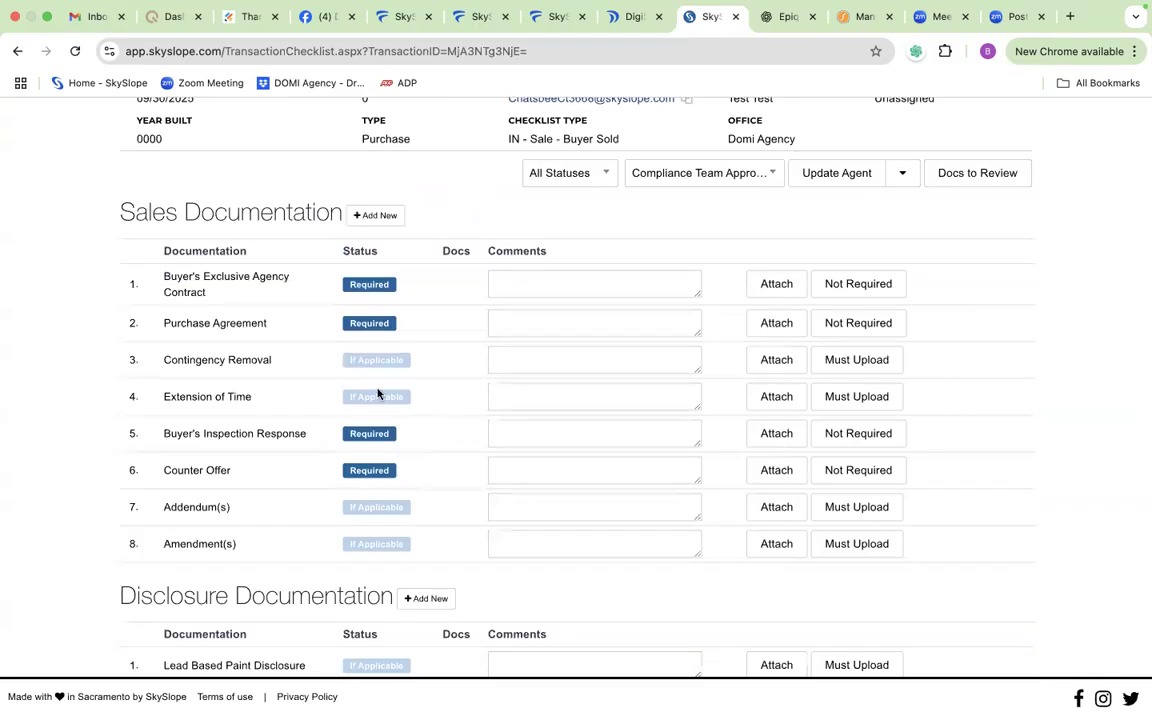
scroll(379, 392, down, 1)
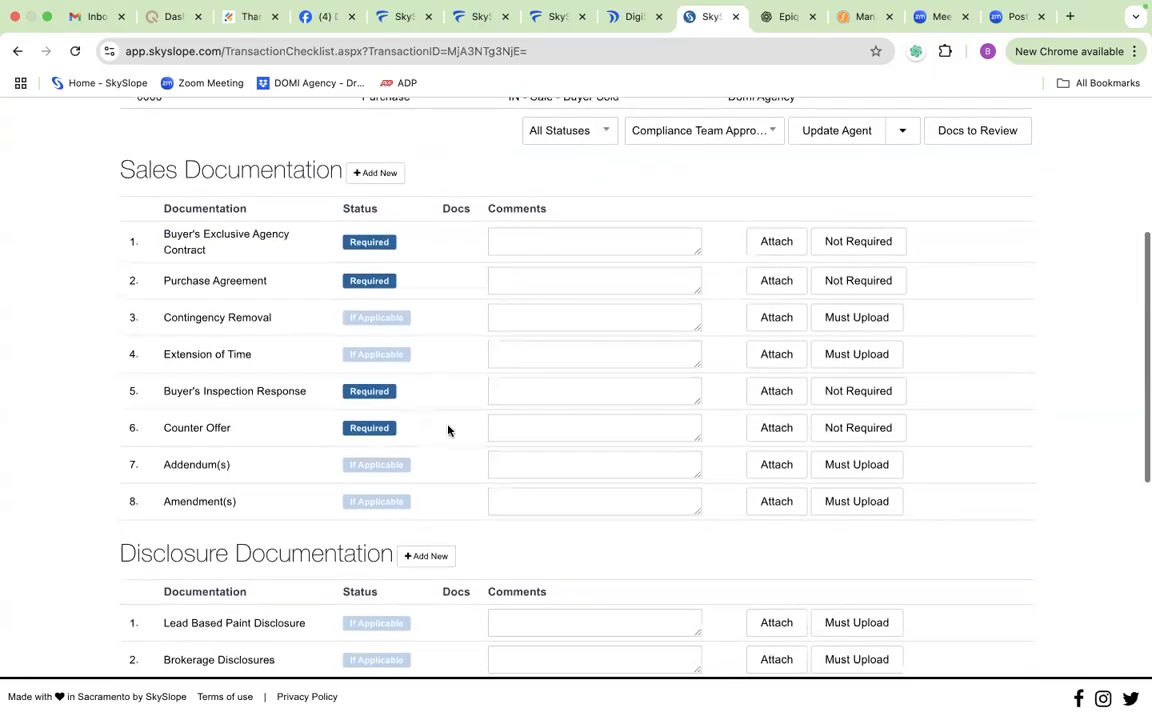
scroll(476, 408, down, 1)
scroll(417, 370, up, 1)
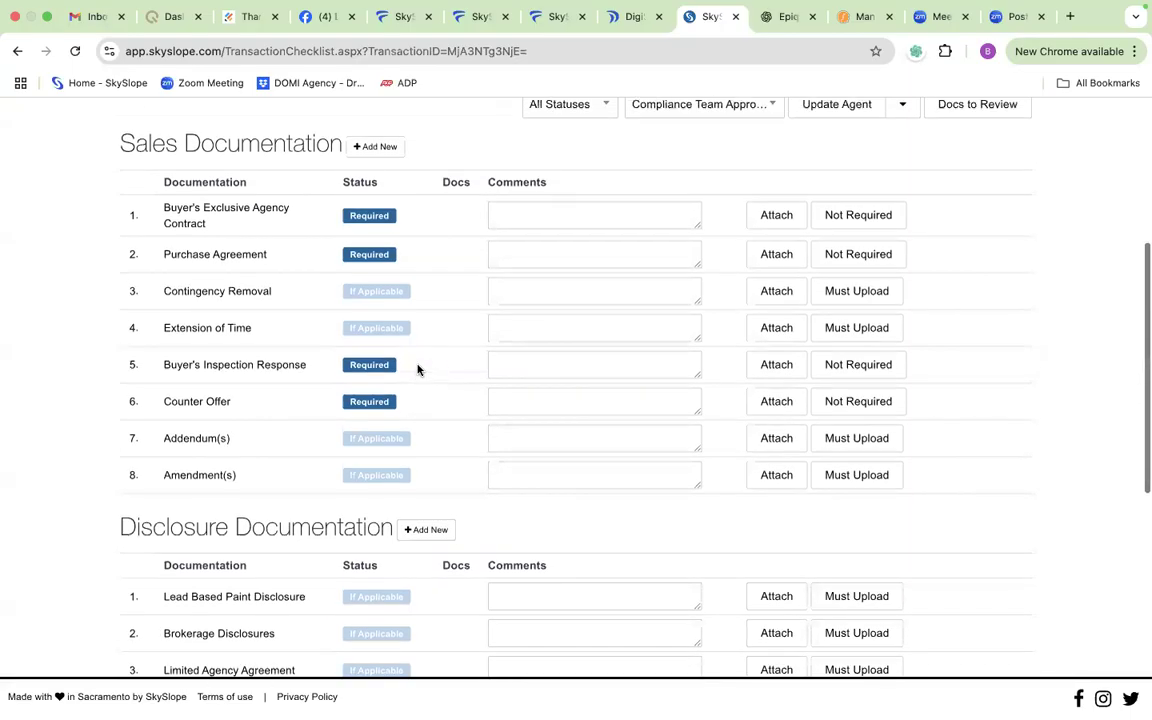
click(512, 361)
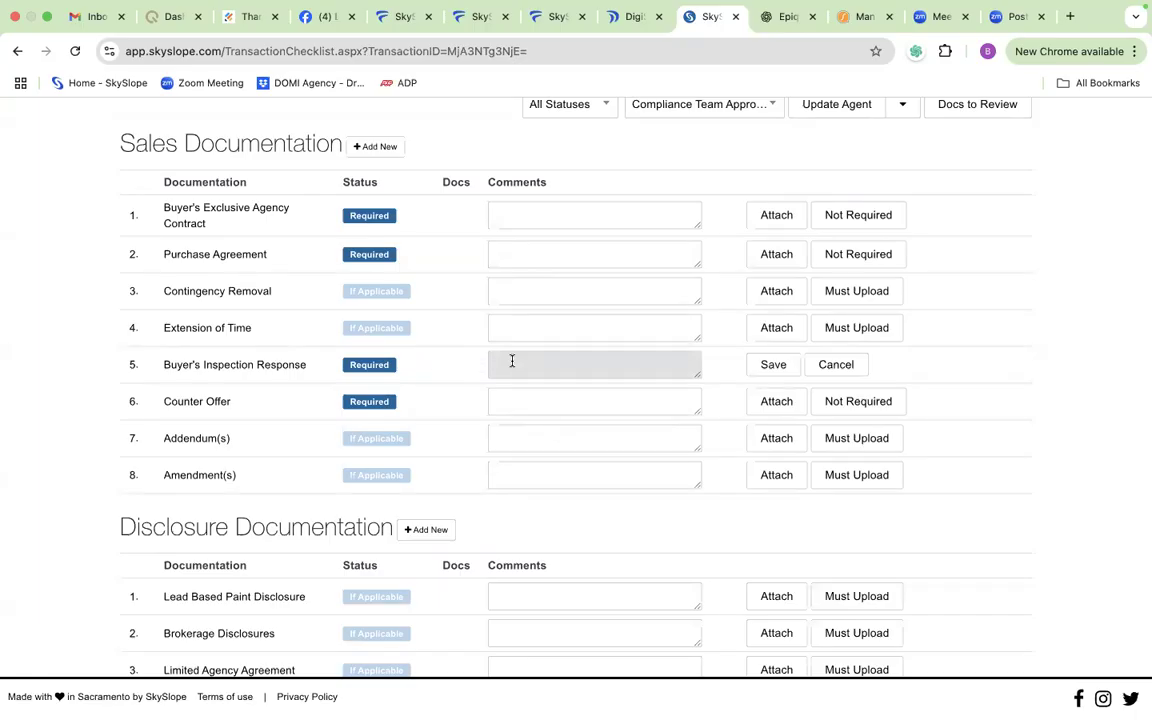
text(NA - land- no inspectiobn)
key(BackSpace)
key(BackSpace)
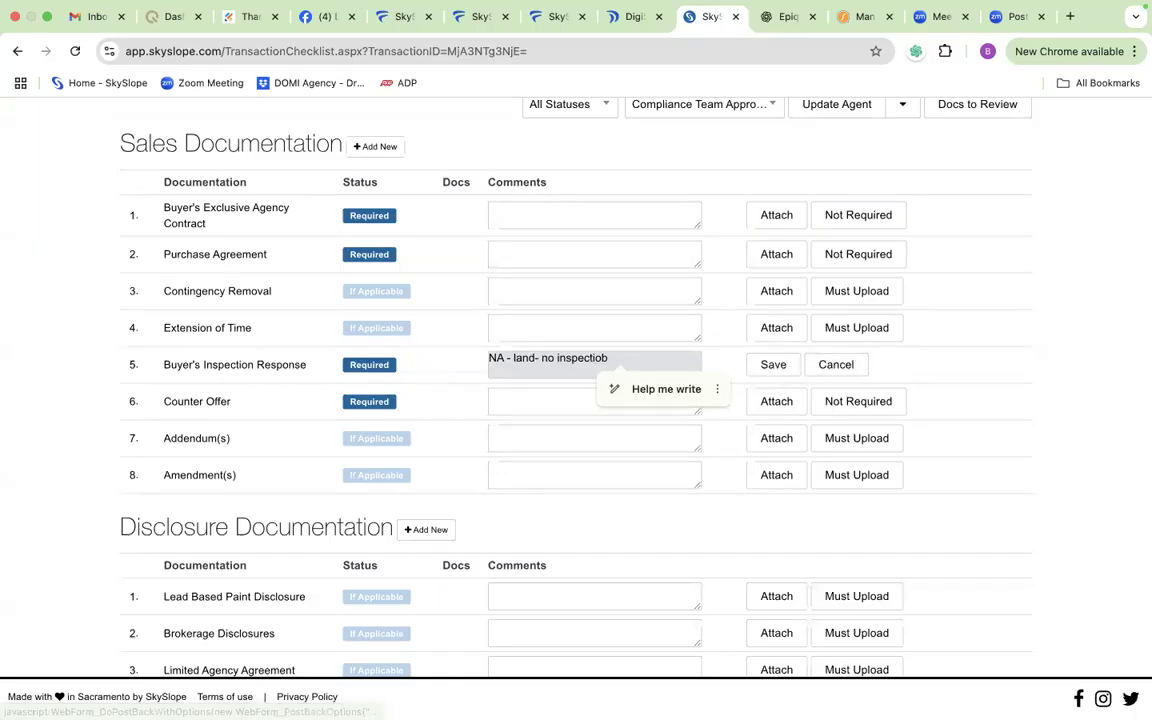
text(n)
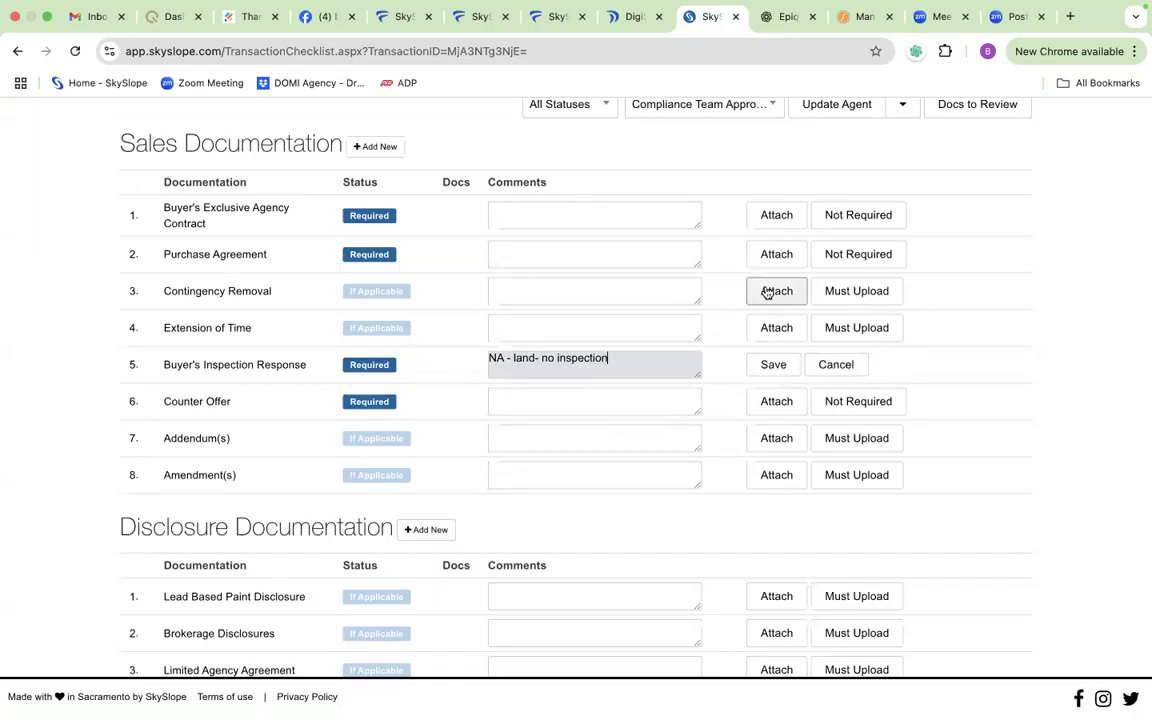
click(775, 365)
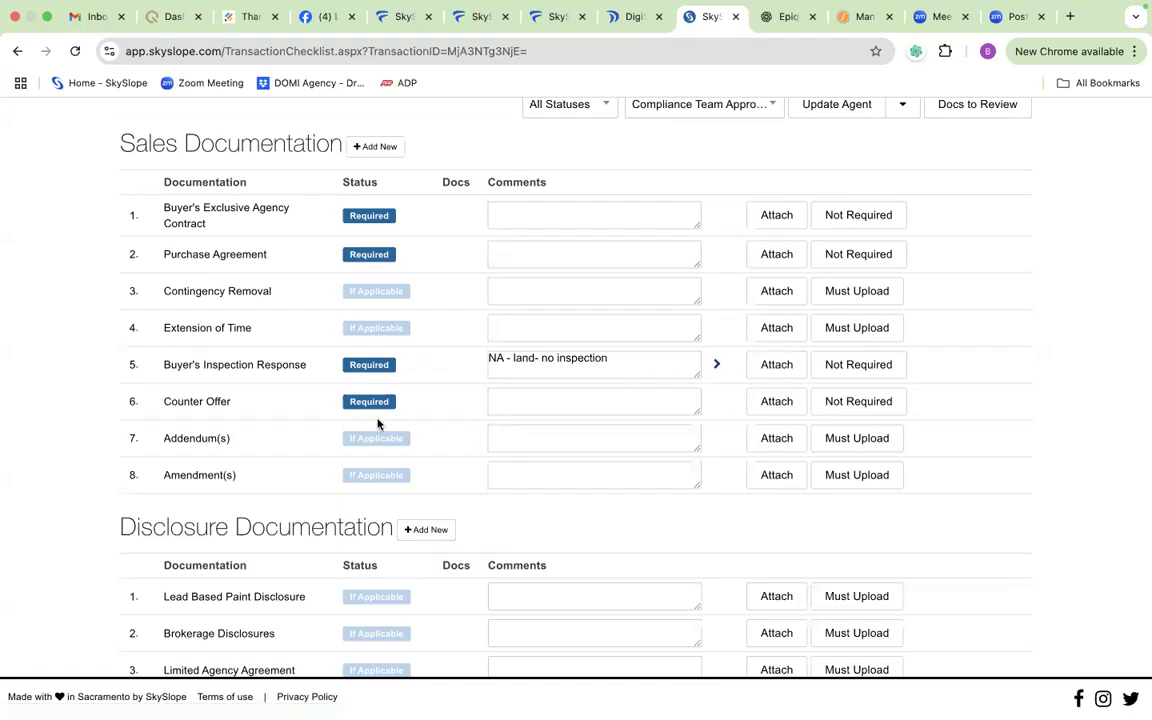
Step: Save the comment "No counter" on the Counter Offer item
scroll(399, 368, down, 2)
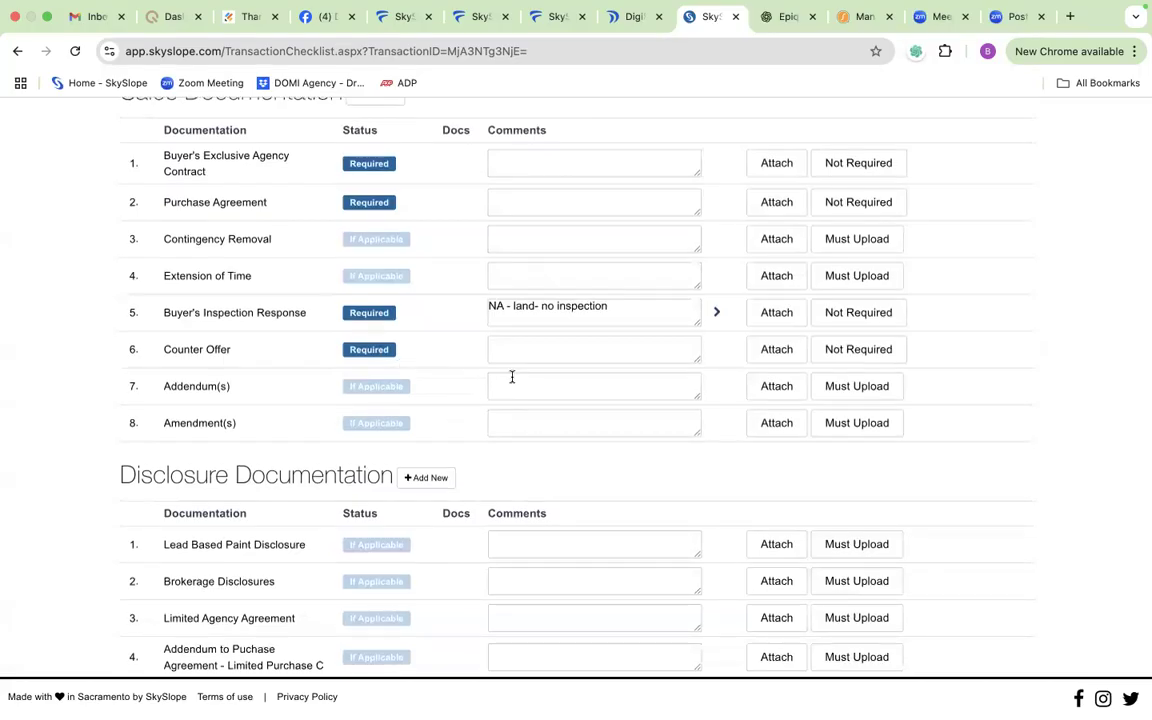
click(527, 347)
text(No )
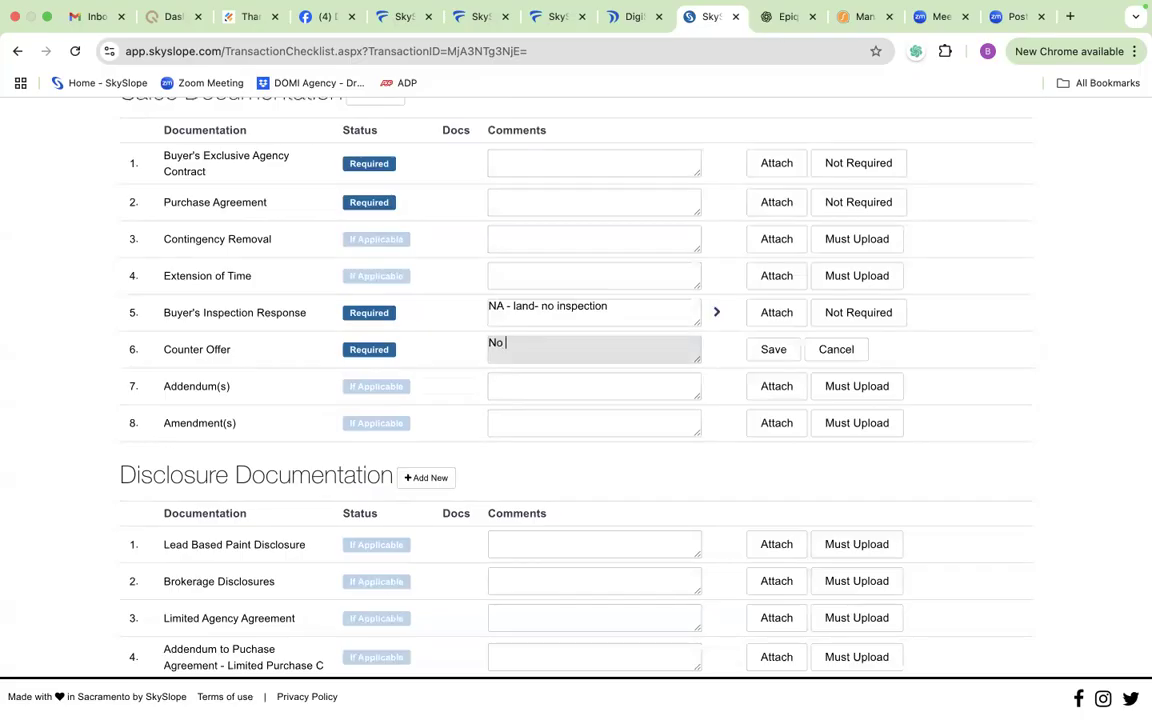
text(counter)
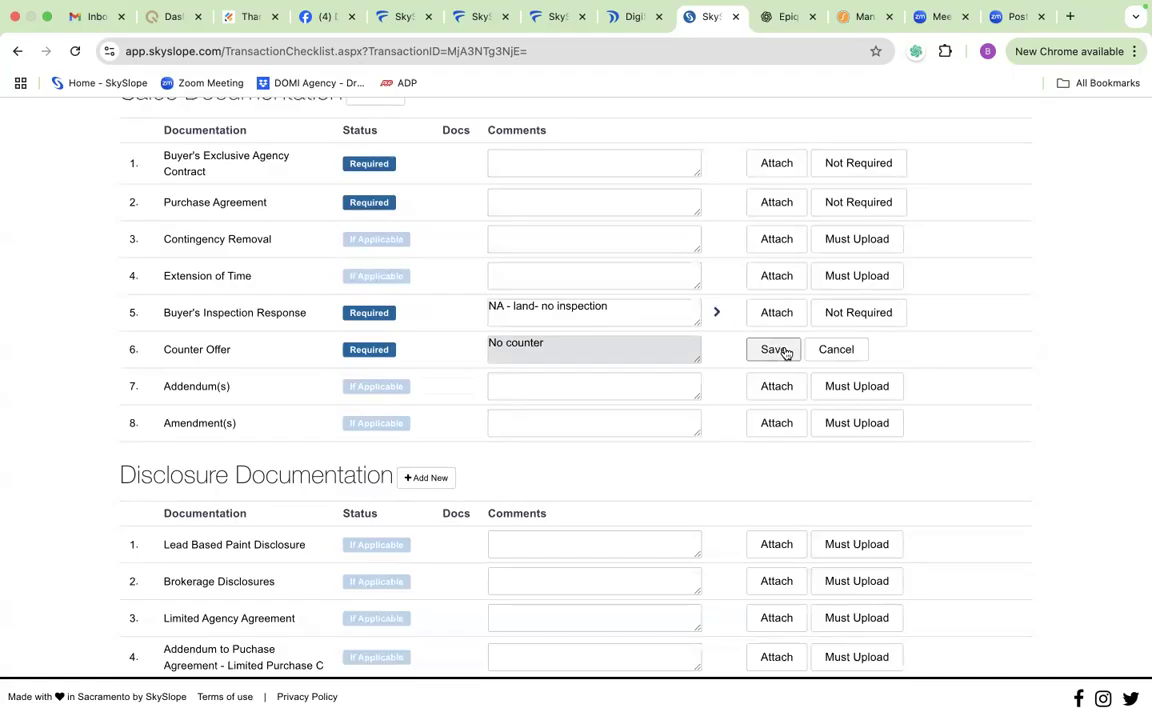
click(781, 350)
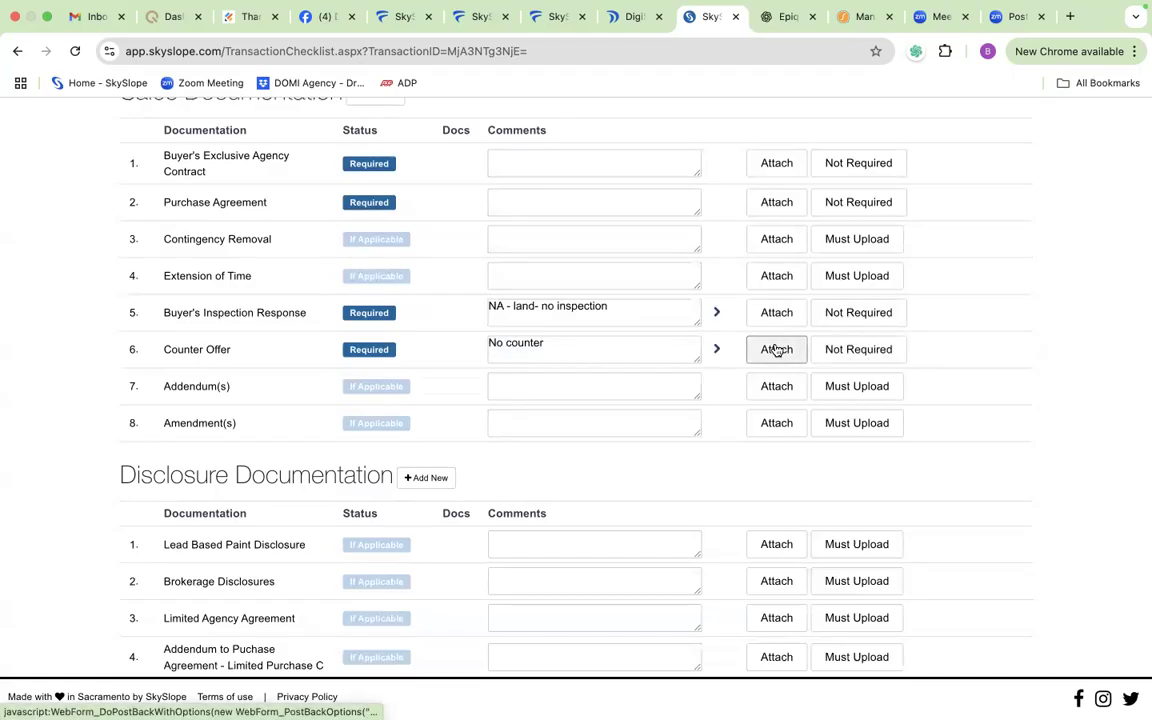
Step: Save the comment "Land - NA" on the Sellers Disclosure item in the Disclosure Documentation checklist
scroll(721, 381, down, 2)
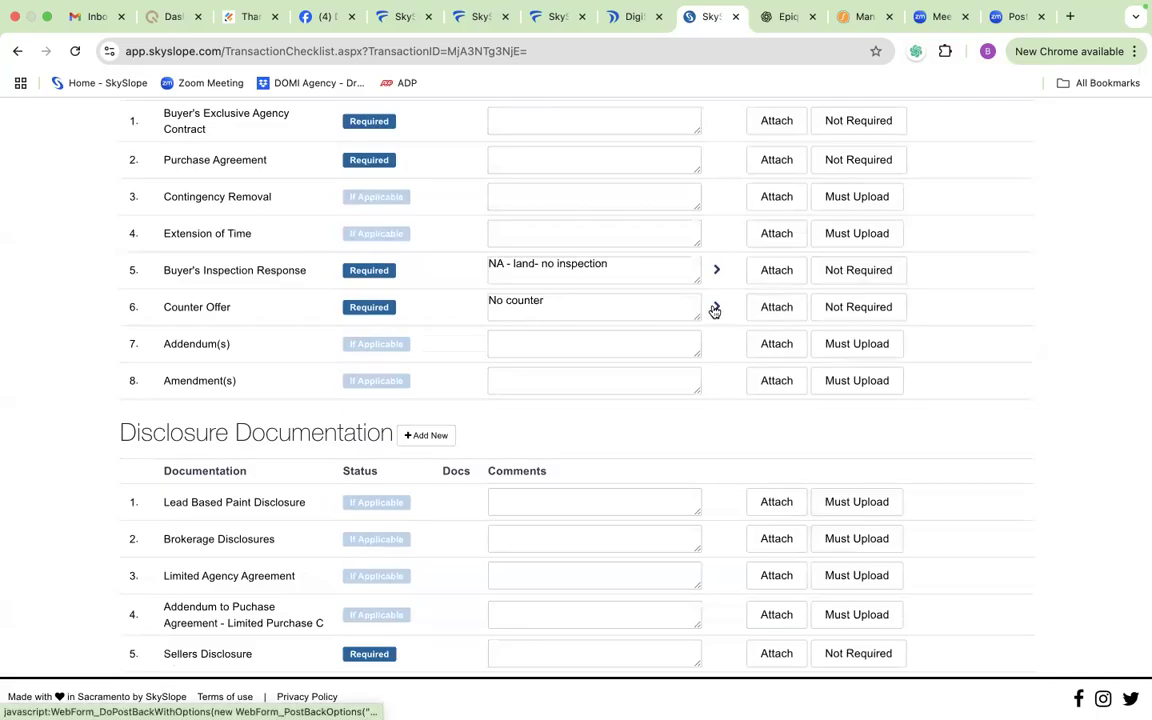
scroll(713, 311, down, 2)
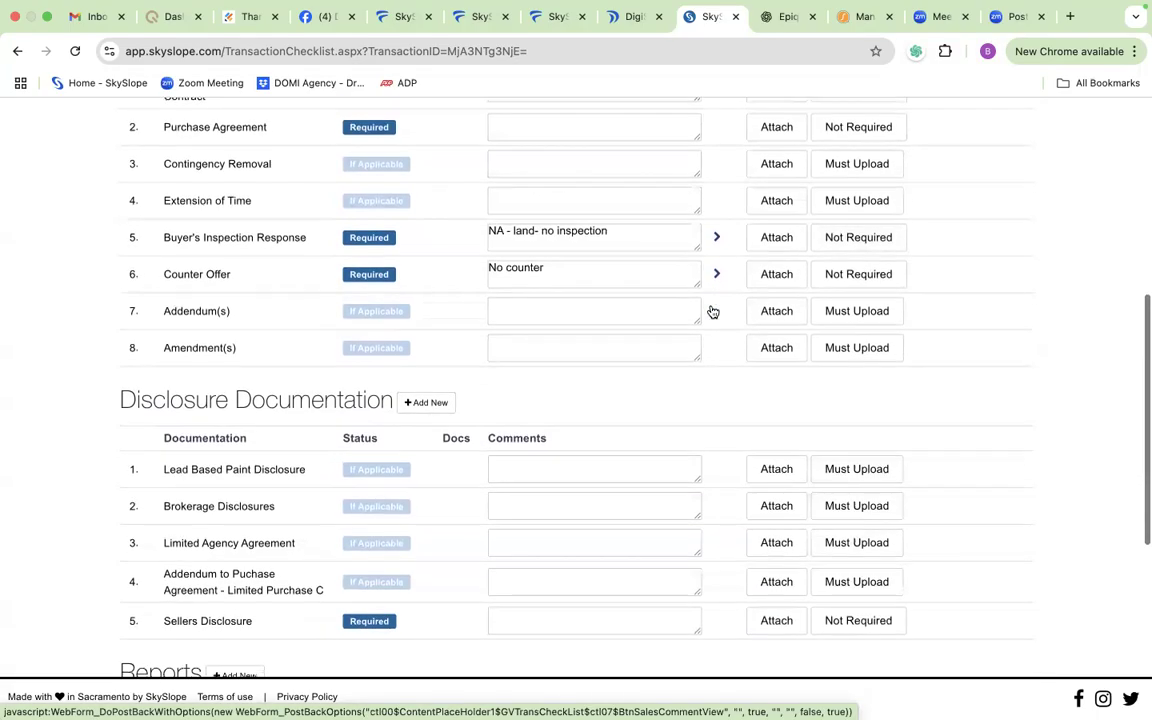
scroll(713, 311, down, 3)
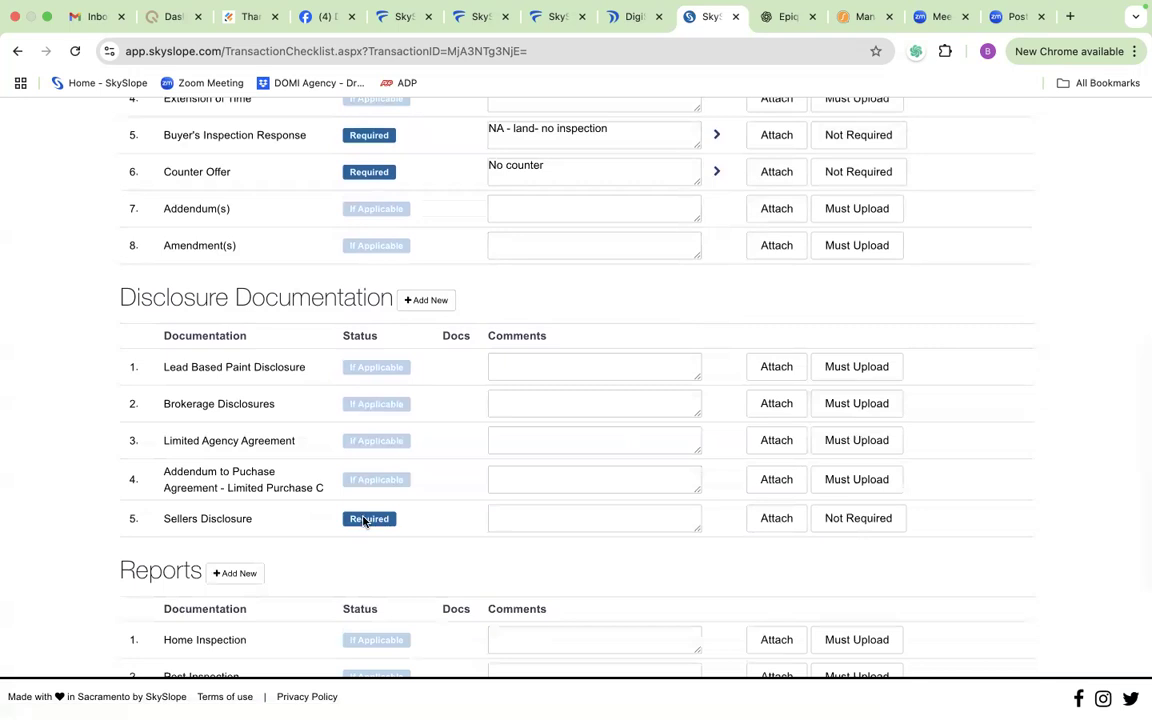
click(514, 519)
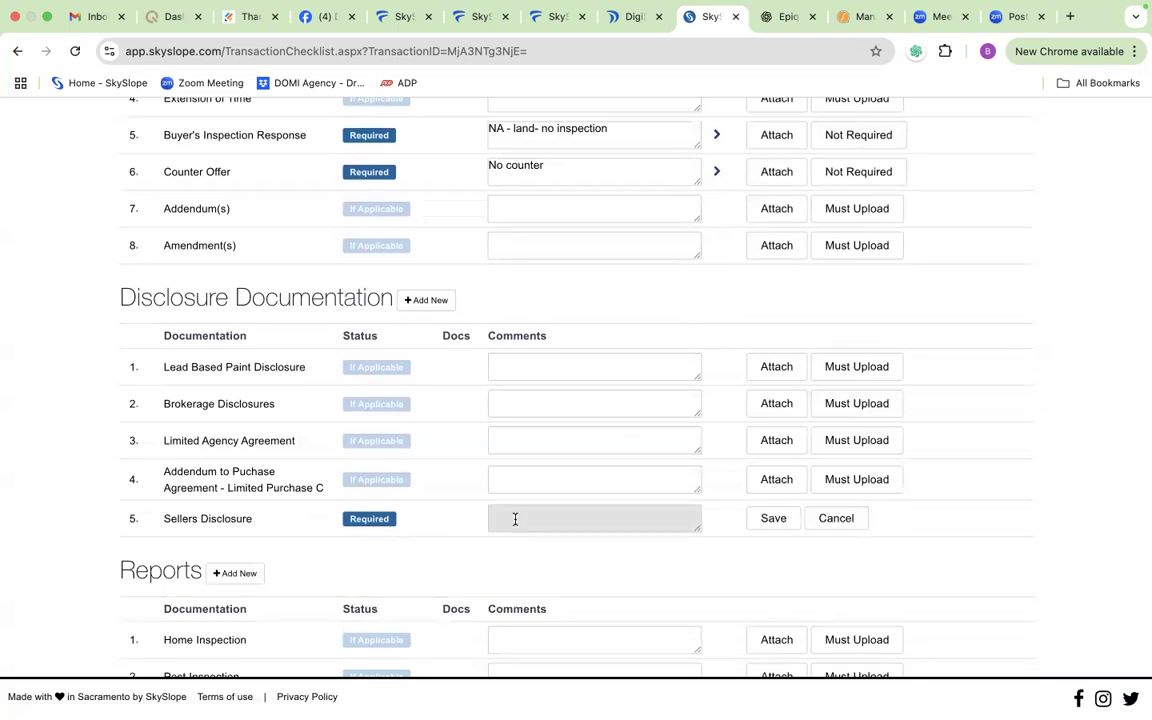
text(Land - NA)
click(779, 518)
Step: Review the items required under Reports and Closing Documents in the transaction checklist
scroll(556, 502, down, 3)
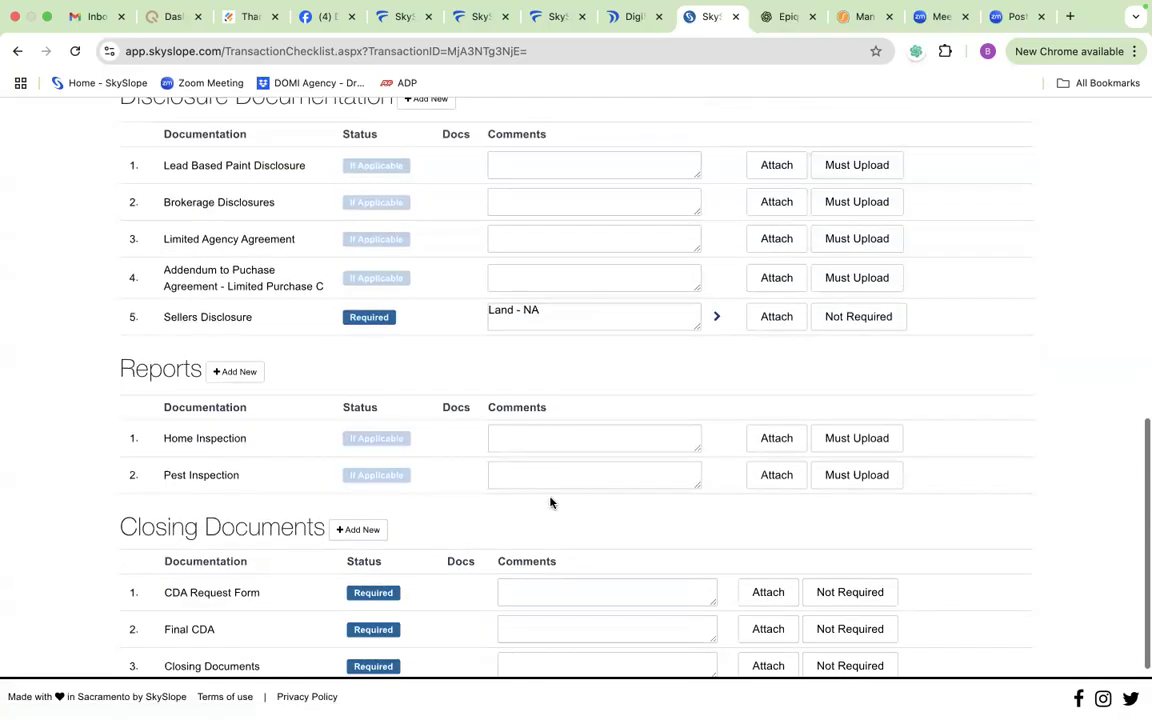
scroll(550, 502, down, 1)
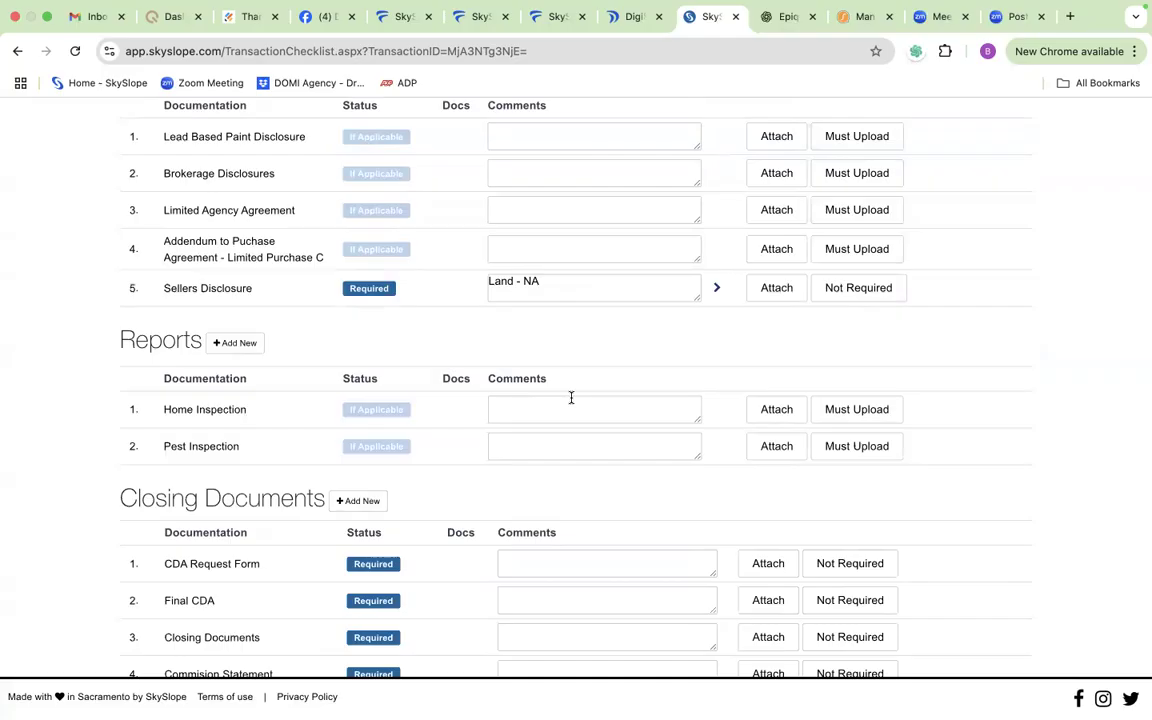
scroll(512, 510, down, 3)
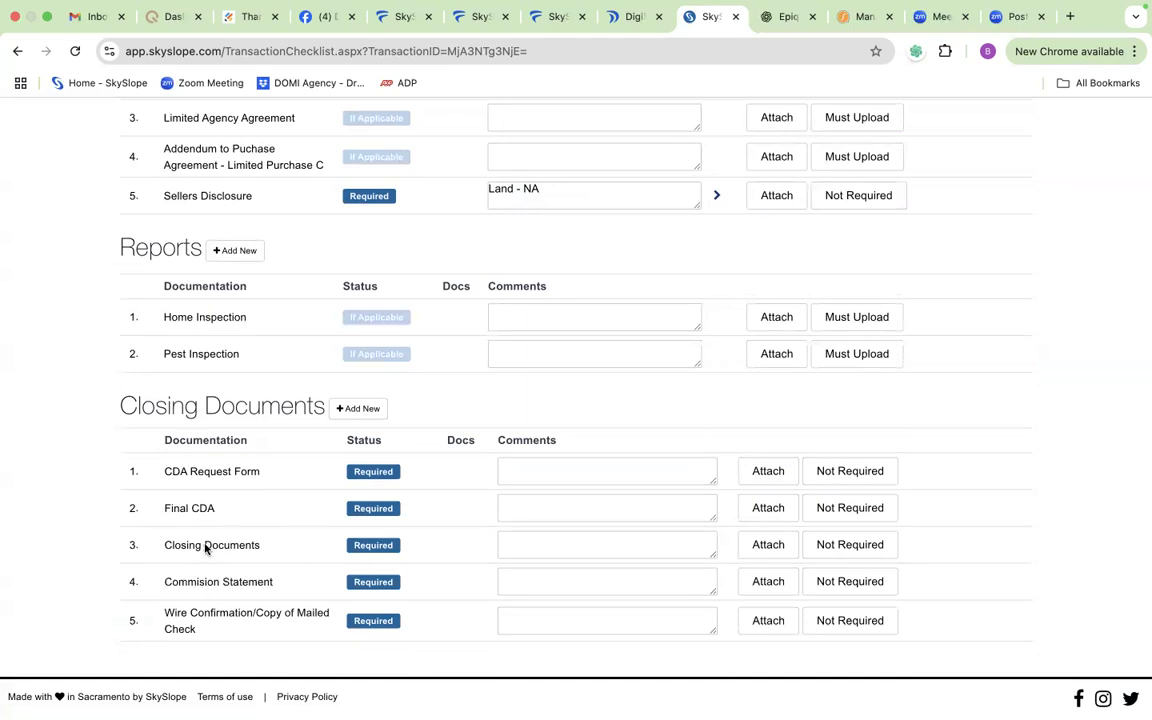
scroll(283, 563, down, 1)
scroll(427, 522, up, 3)
scroll(425, 522, up, 10)
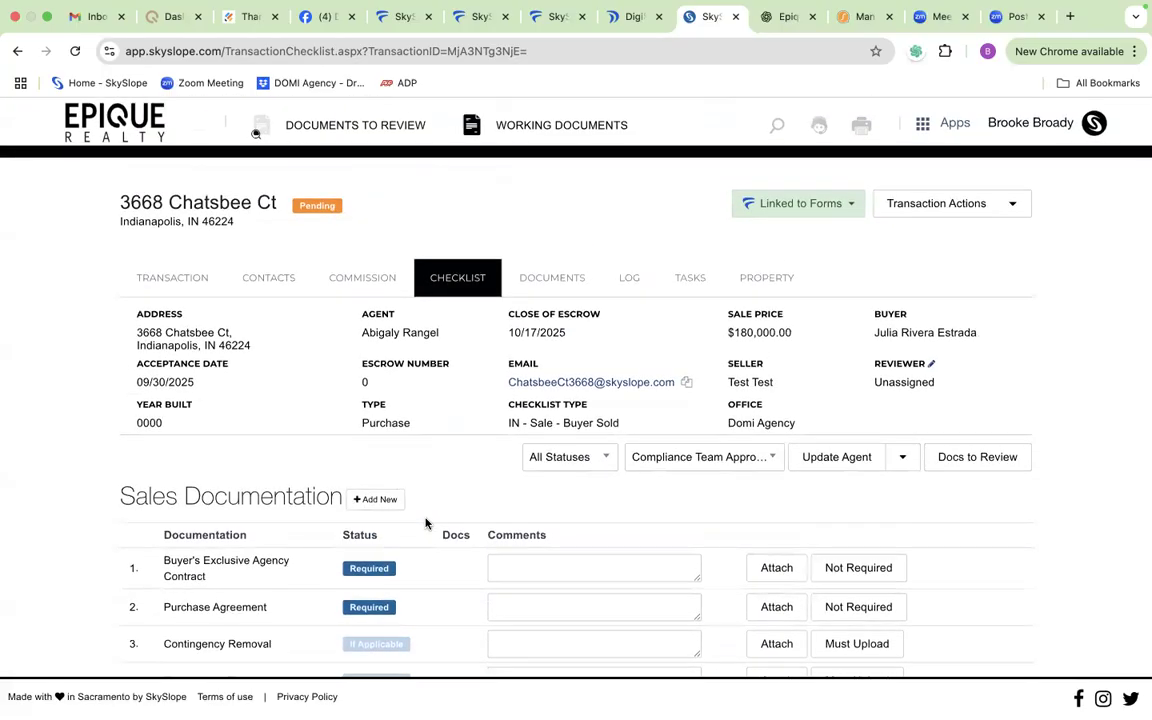
Step: Open the transaction's commission details and set the TC fee/admin brokerage commission to $350
click(372, 281)
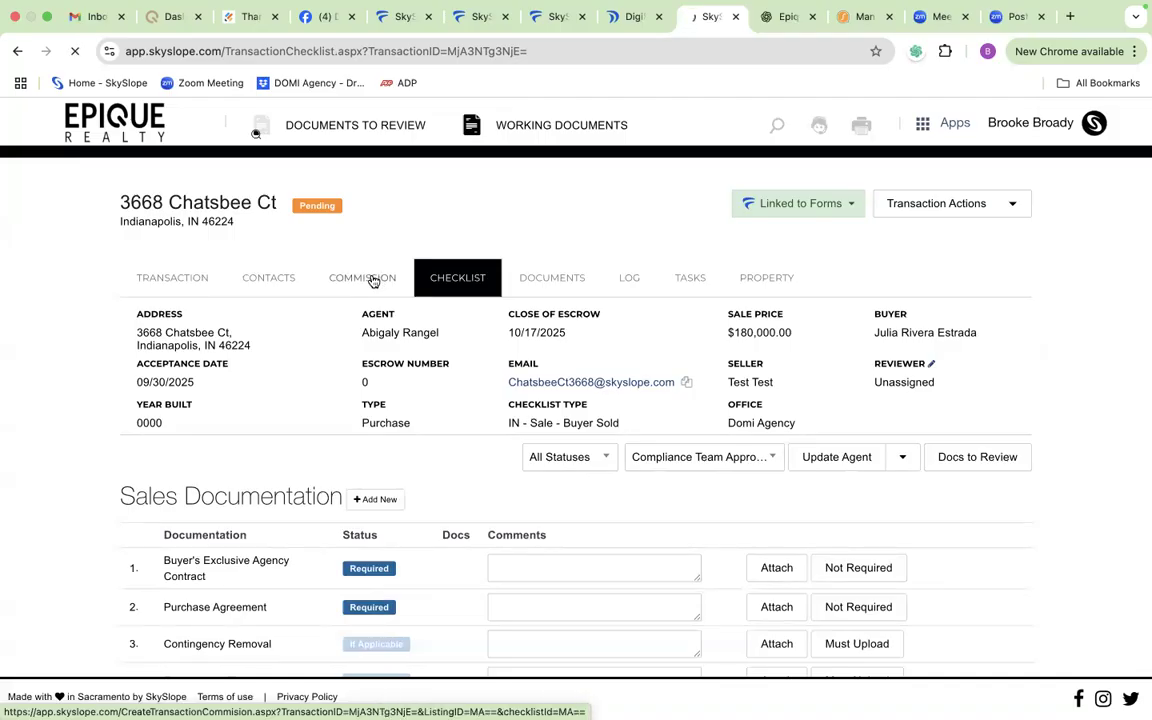
scroll(427, 401, down, 3)
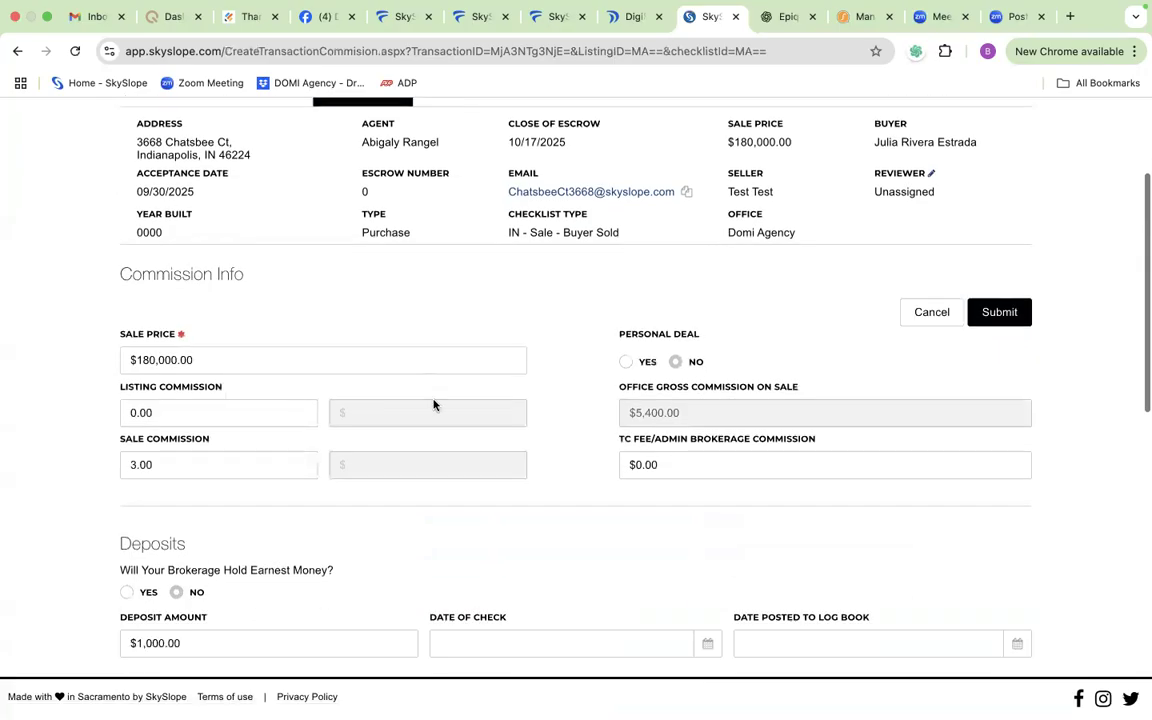
scroll(433, 404, down, 1)
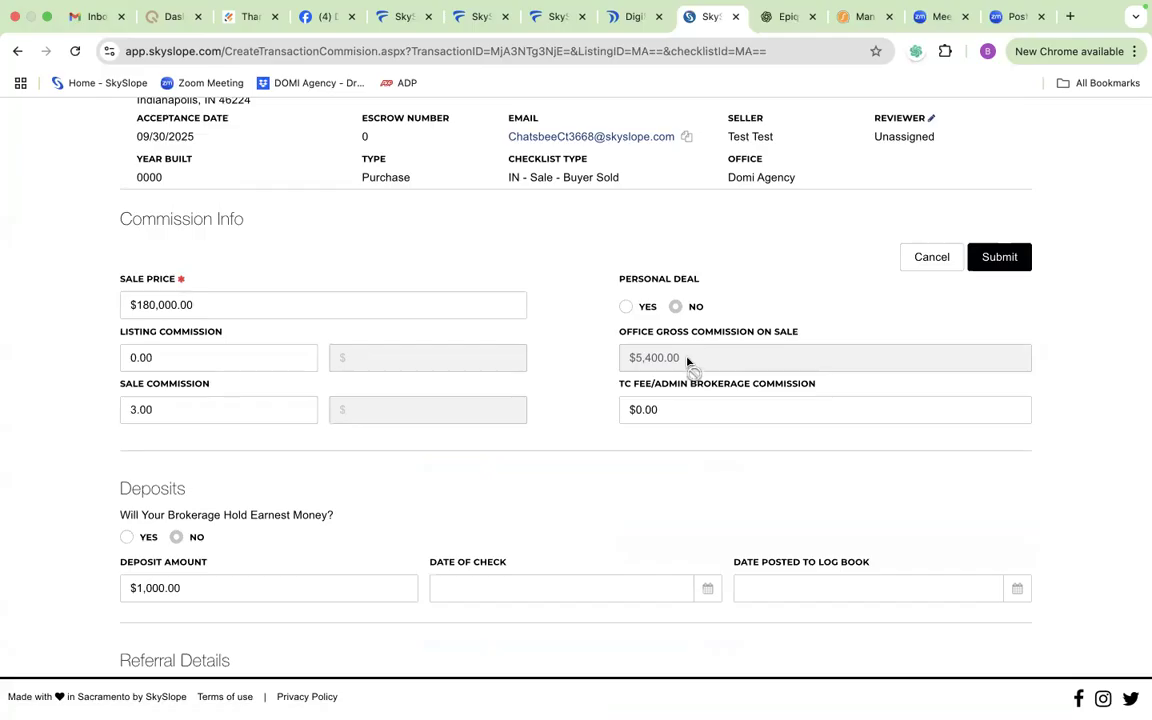
click(674, 409)
key(BackSpace)
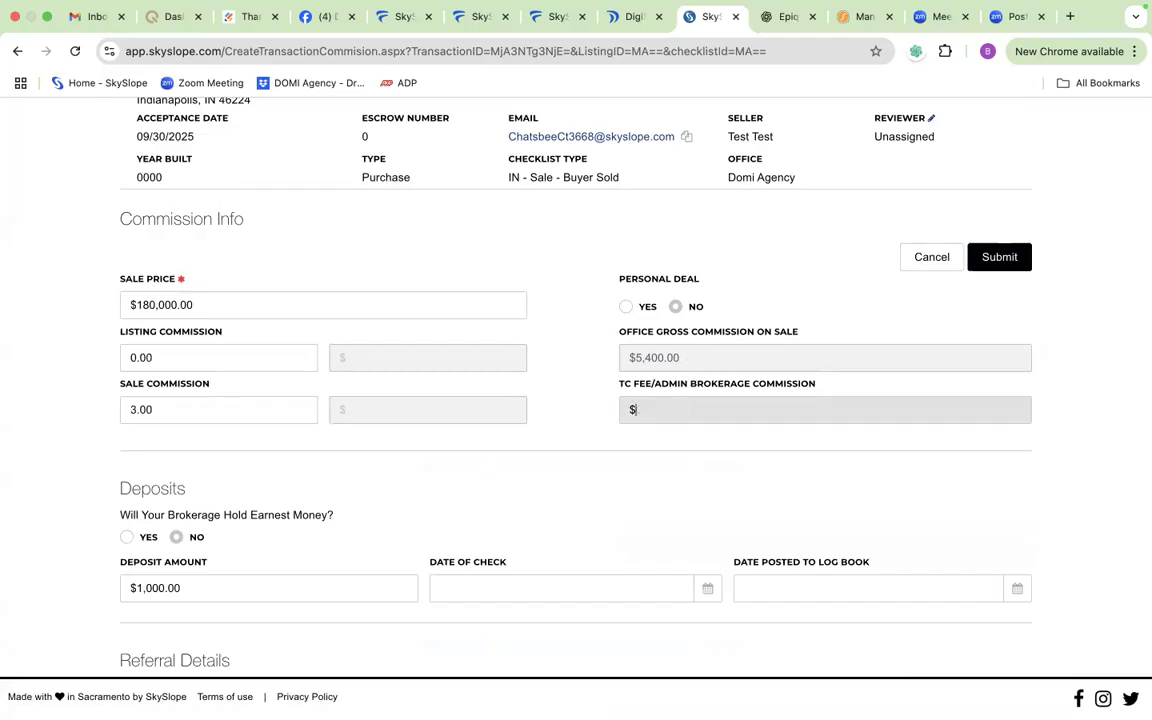
text(35)
click(563, 543)
Step: Review the deposit, referral and additional commission information sections, and return to the transaction checklist
scroll(565, 541, down, 3)
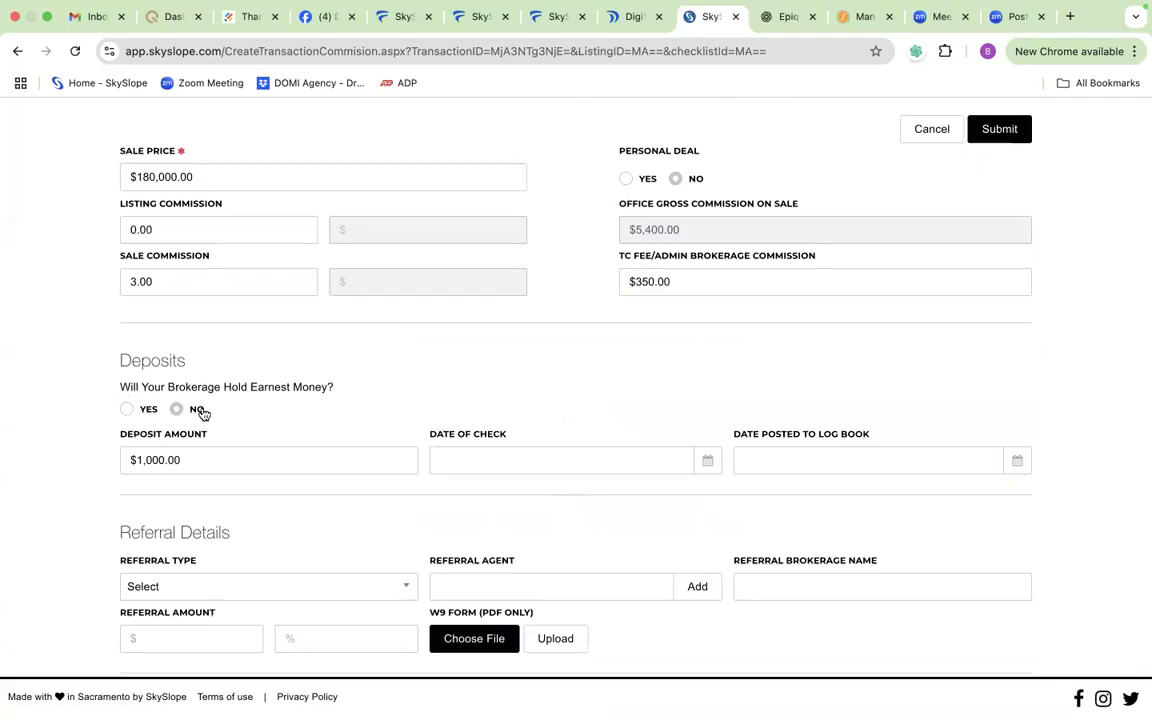
scroll(200, 413, down, 1)
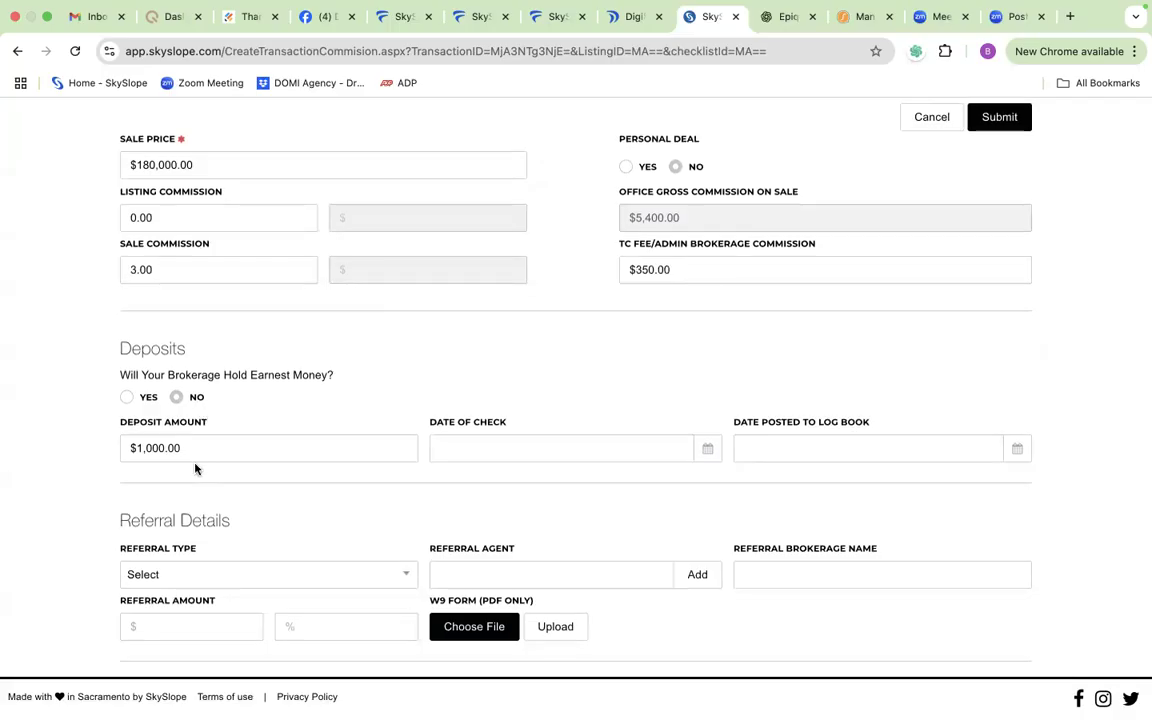
scroll(195, 466, down, 4)
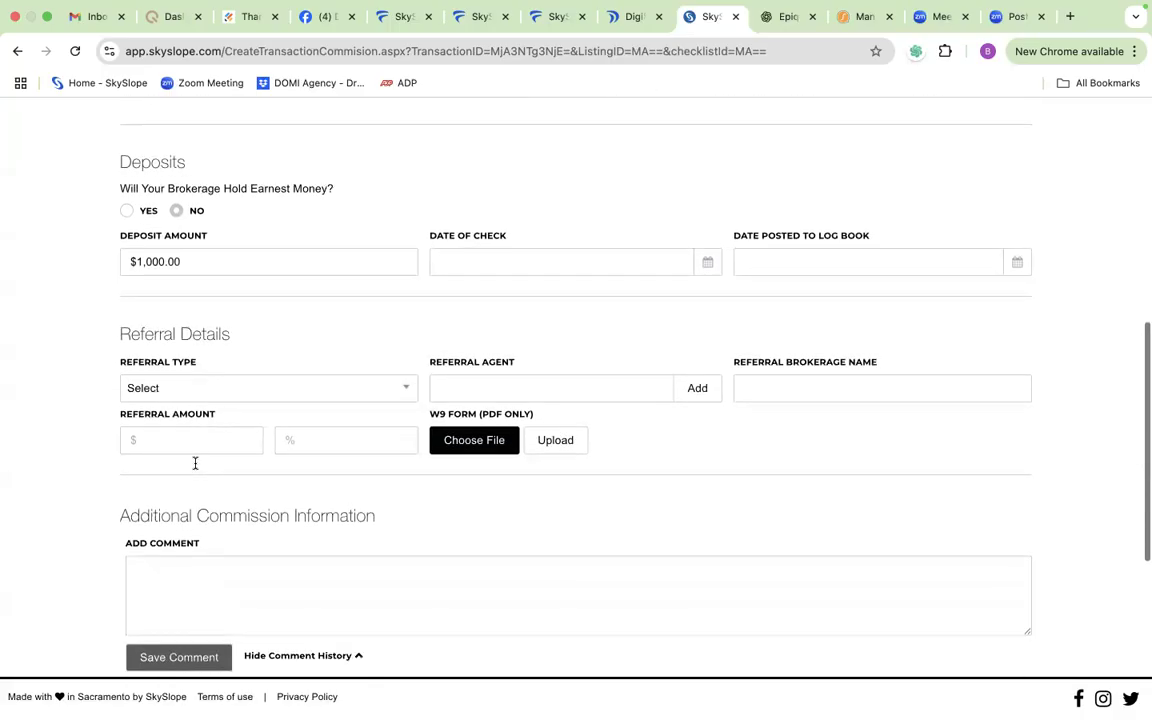
scroll(195, 463, down, 3)
click(197, 466)
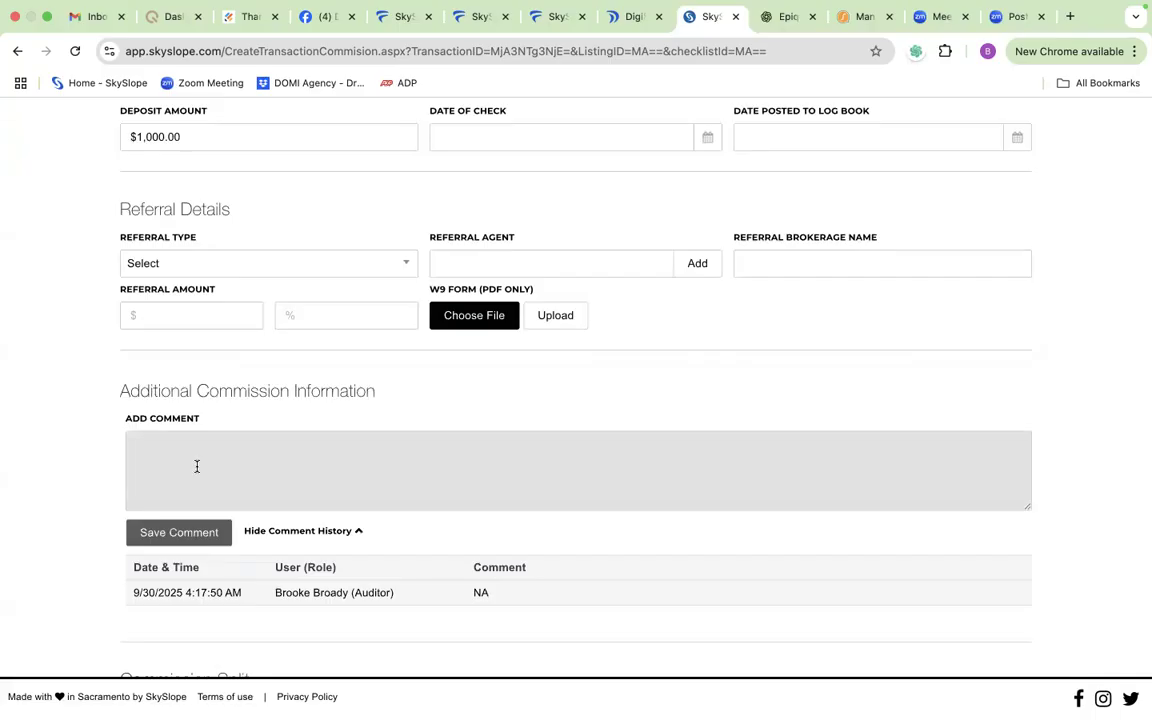
scroll(196, 468, up, 10)
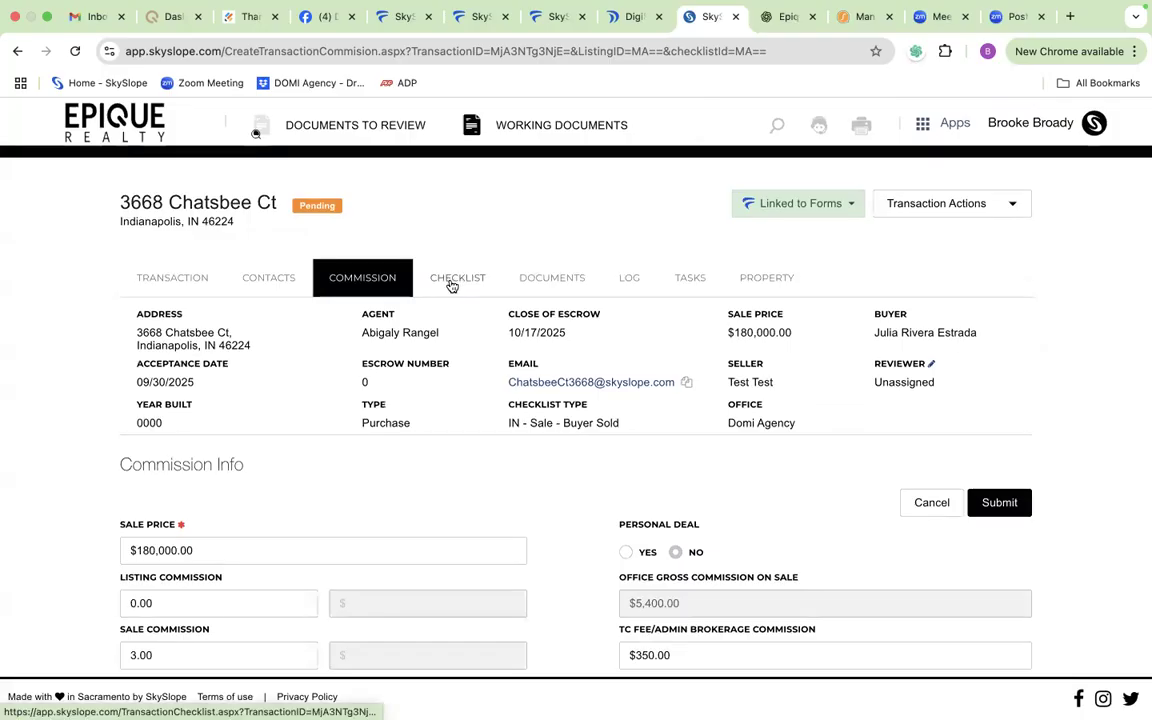
click(452, 286)
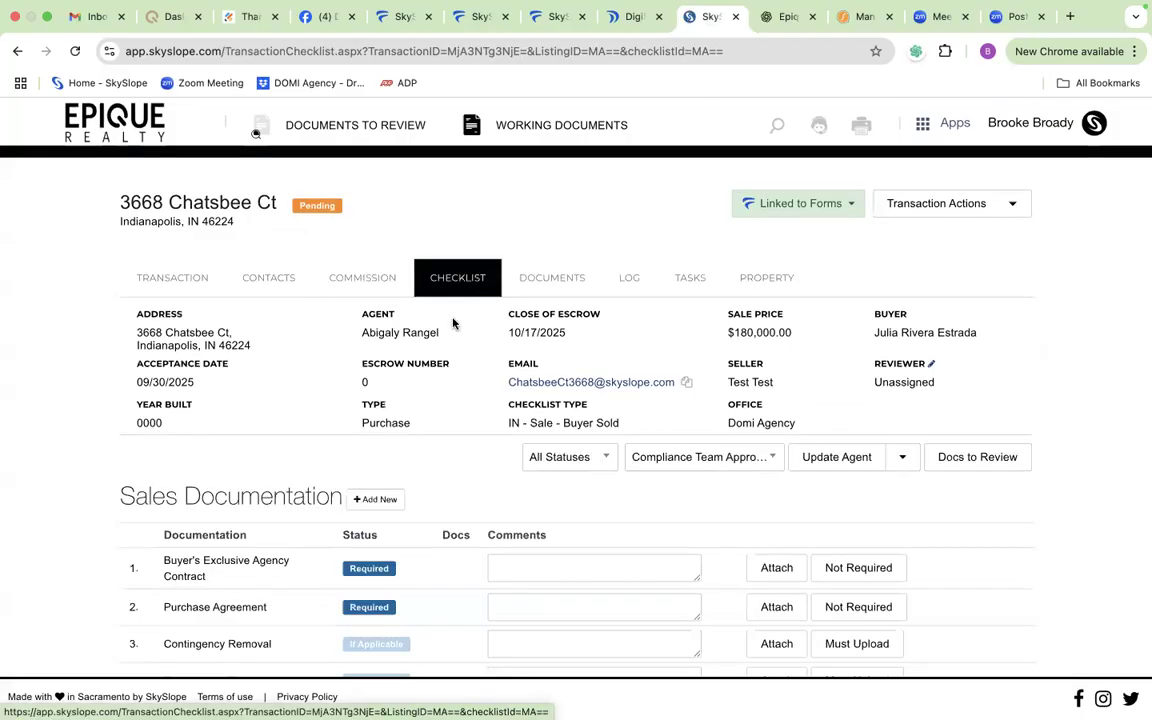
scroll(447, 506, down, 1)
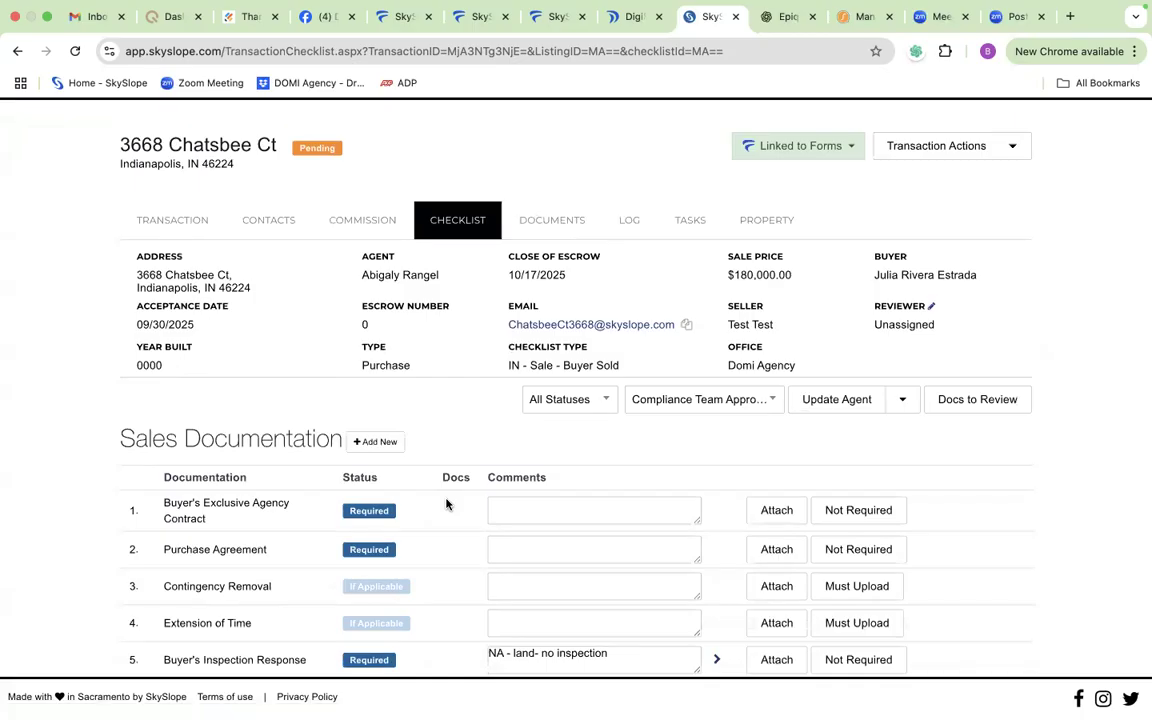
mouse_move(133, 6)
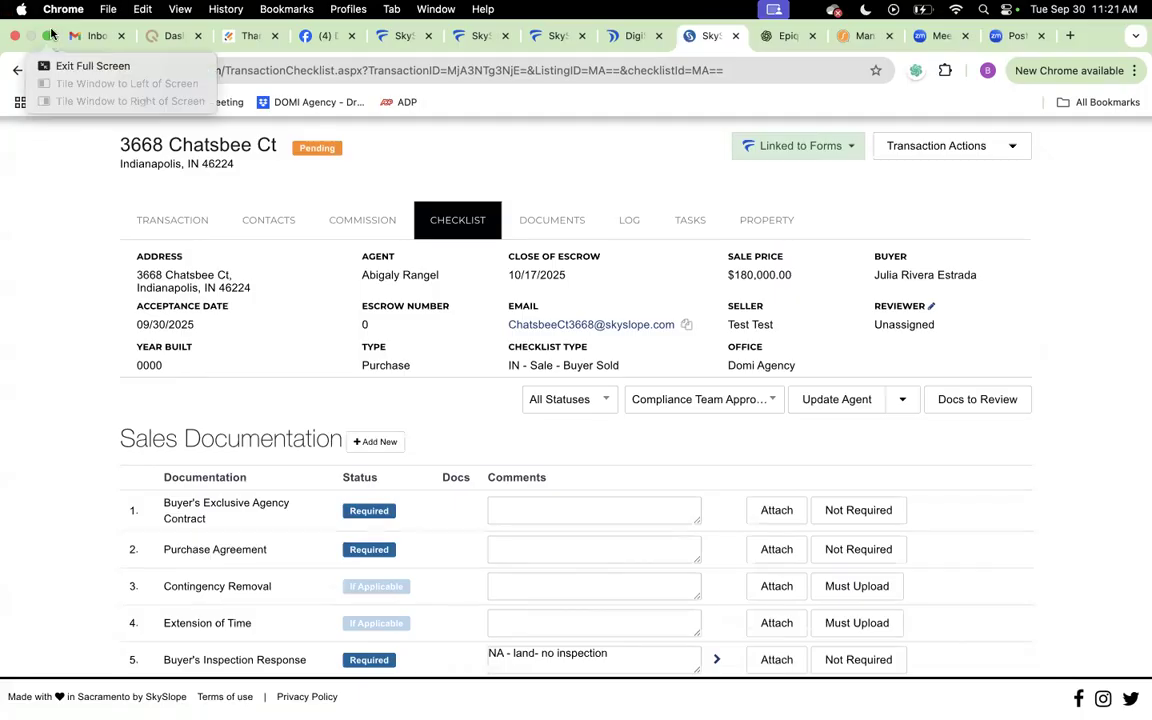
click(776, 10)
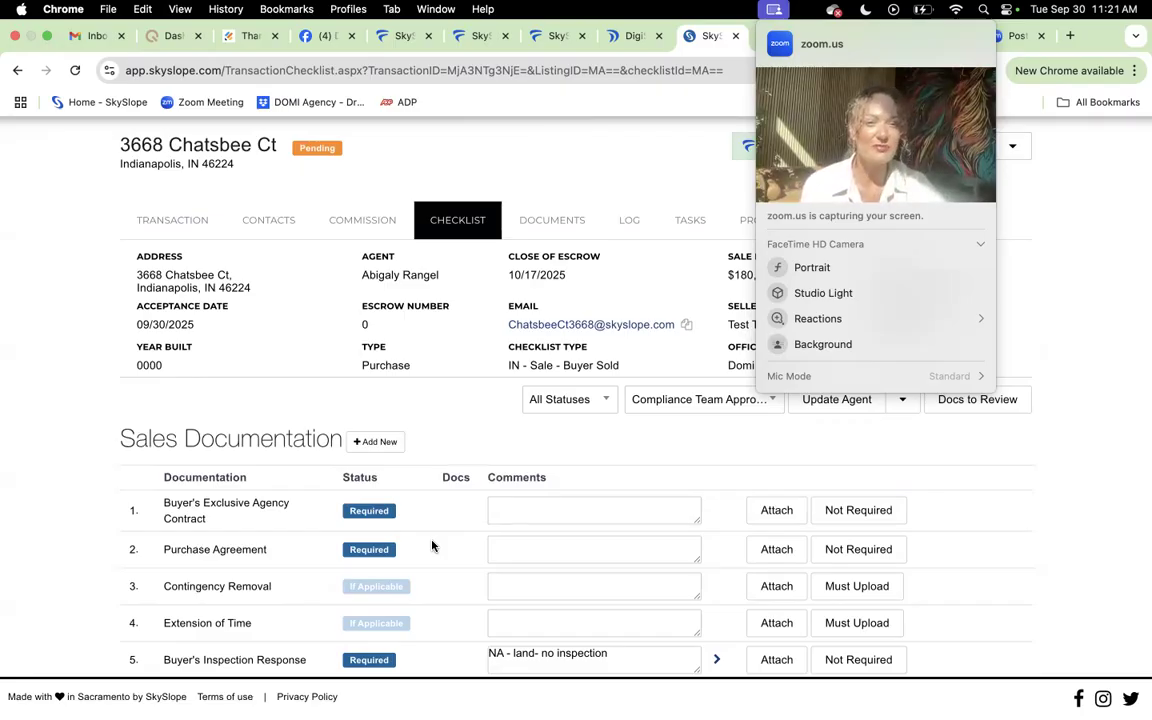
click(777, 12)
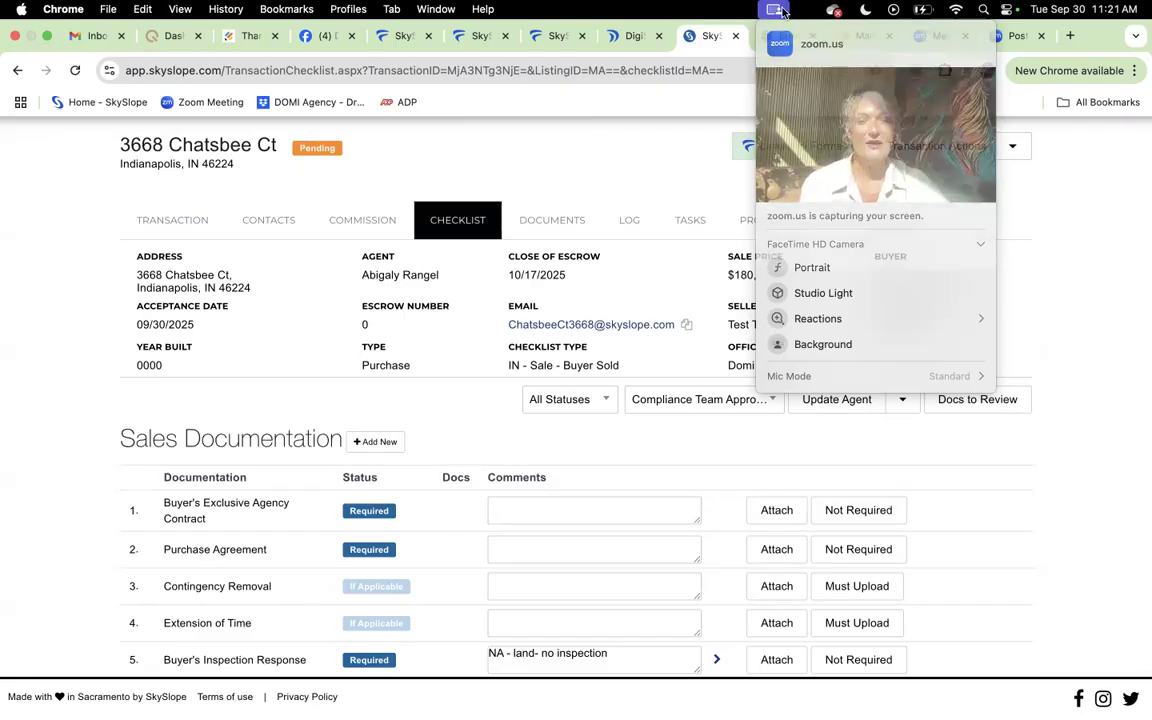
scroll(761, 307, up, 2)
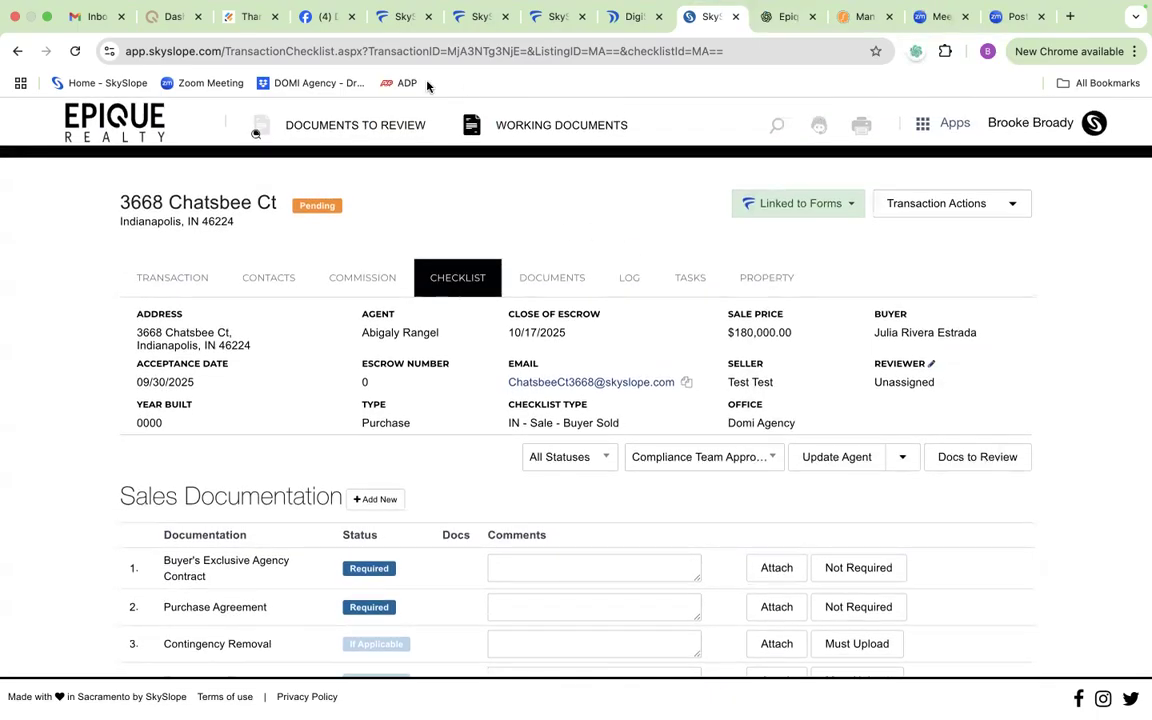
scroll(474, 242, down, 2)
scroll(474, 242, up, 2)
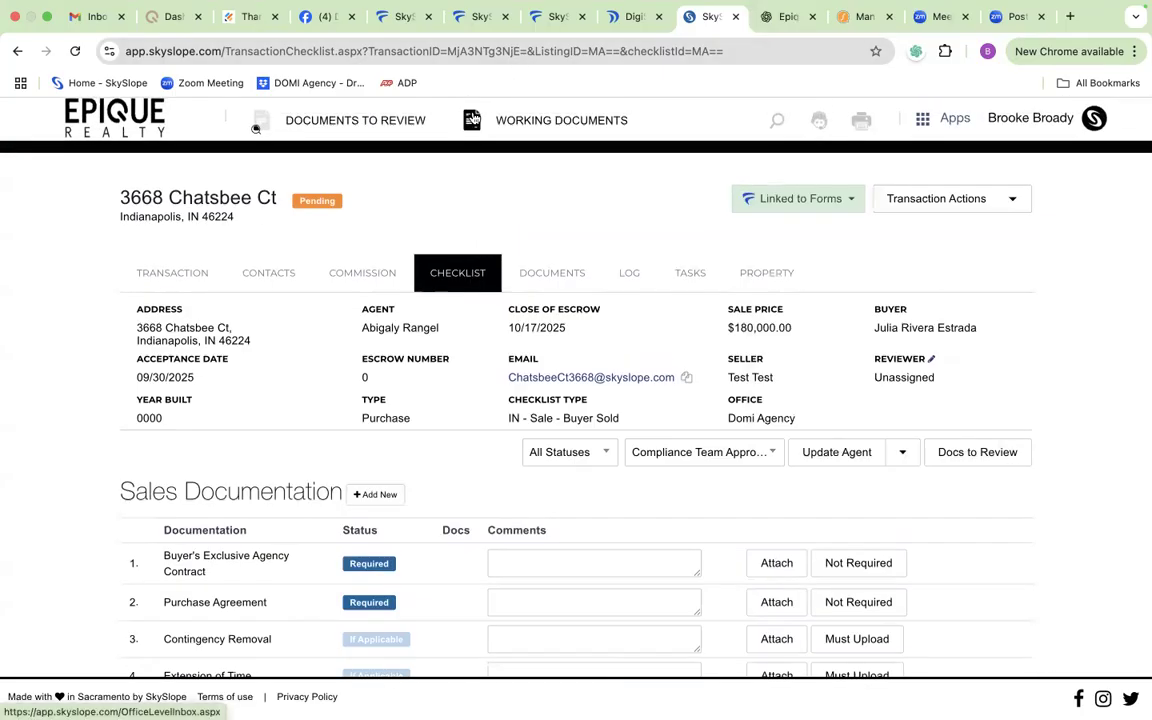
Step: Open CDA_Request_Form.pdf from the company's office documents and choose the stock purchase option of 10% of net commission
click(472, 119)
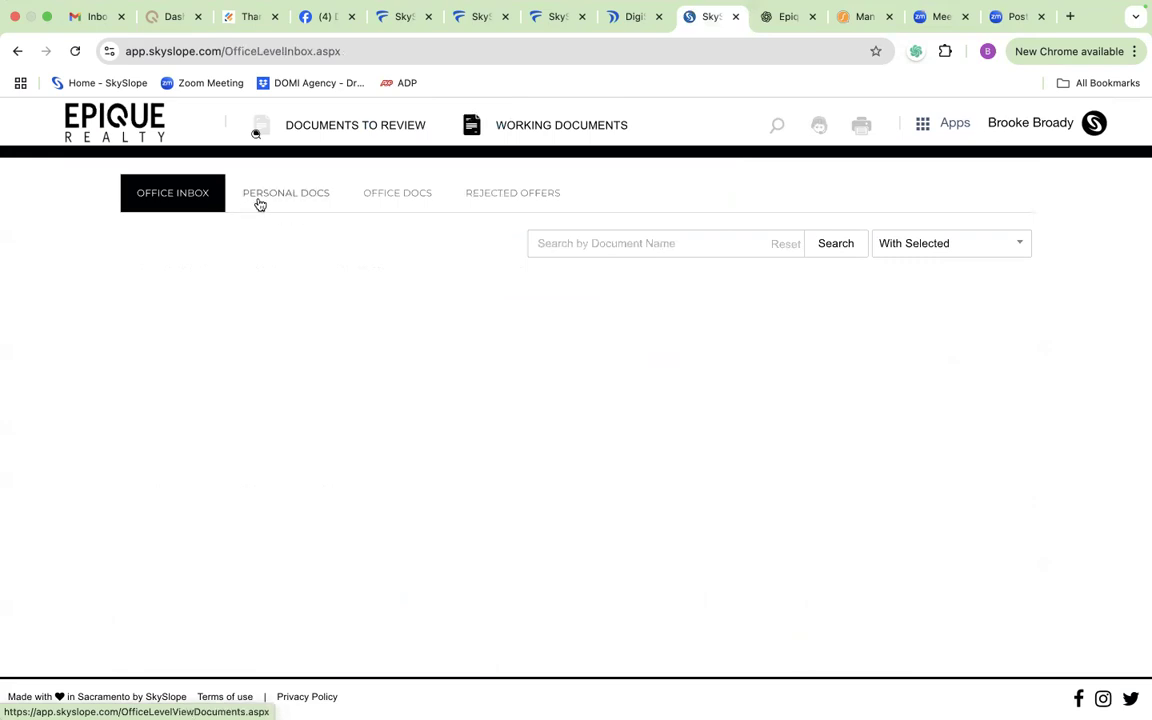
click(395, 199)
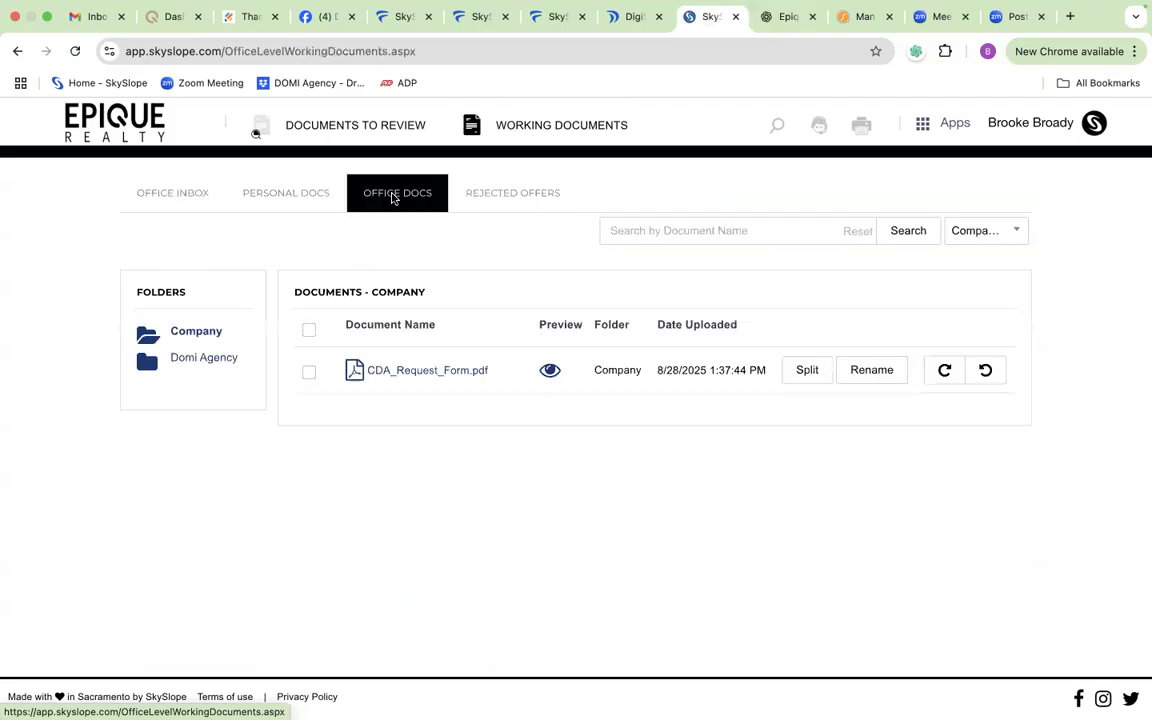
click(400, 373)
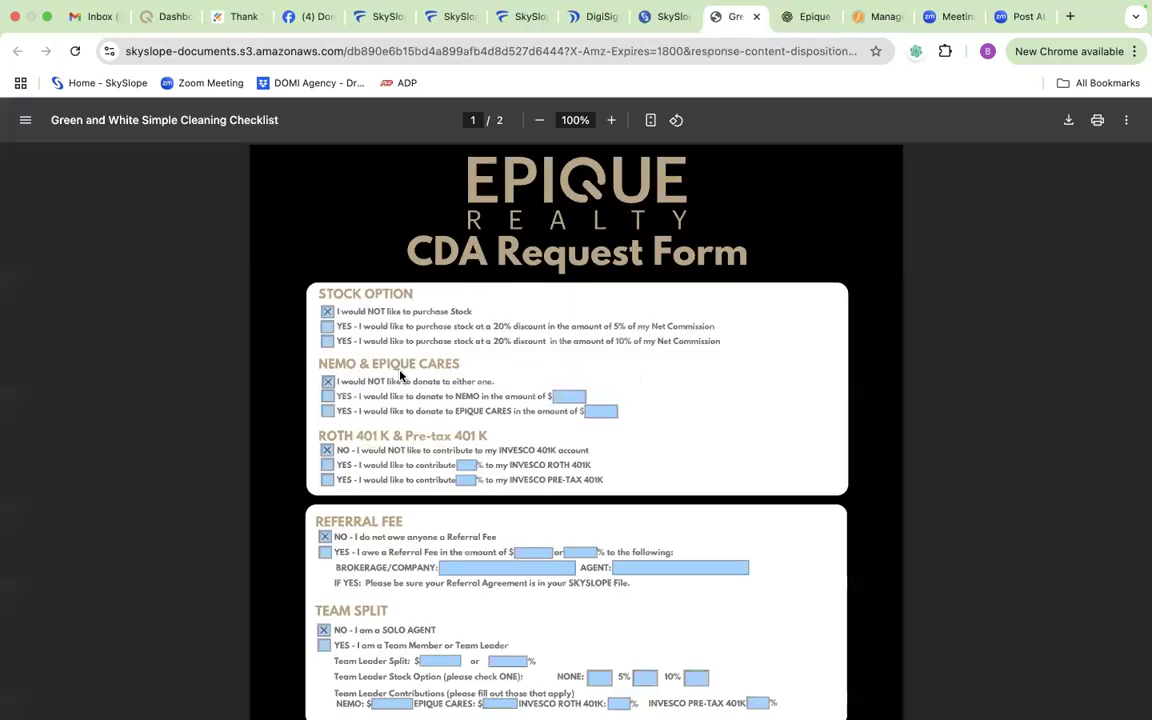
click(328, 342)
Step: Mark the referral fee as owed on the CDA request form, entering 30% and Opcity as the brokerage/company
scroll(400, 330, down, 1)
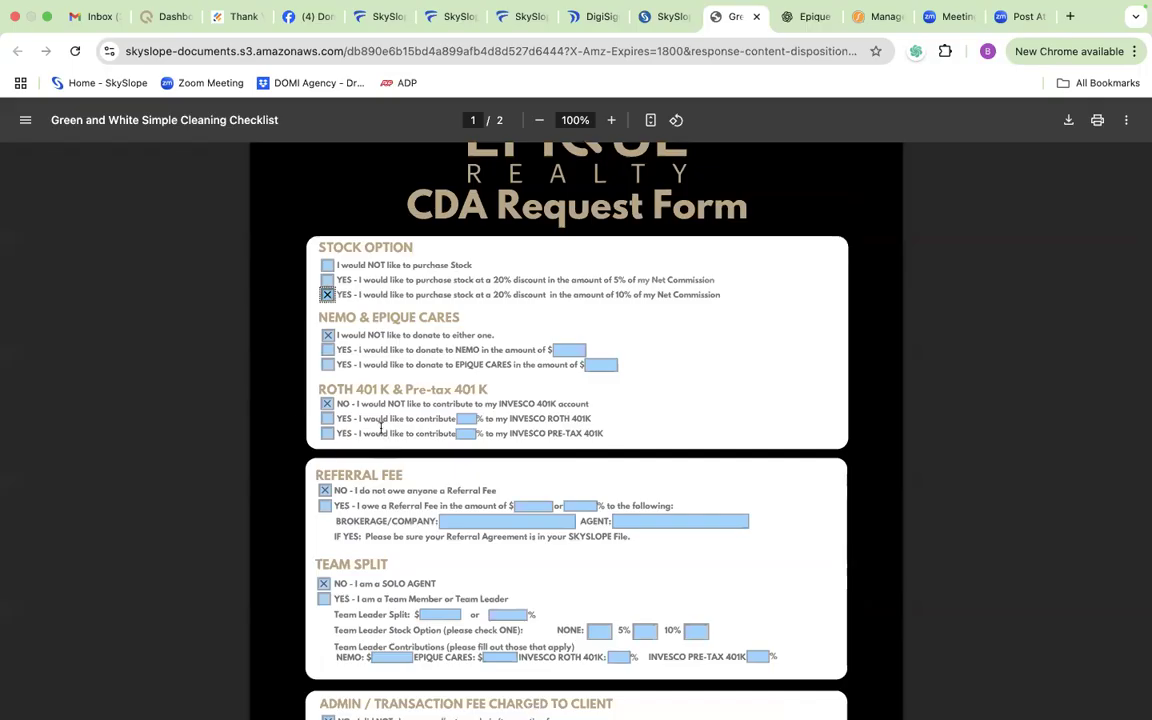
scroll(350, 390, down, 1)
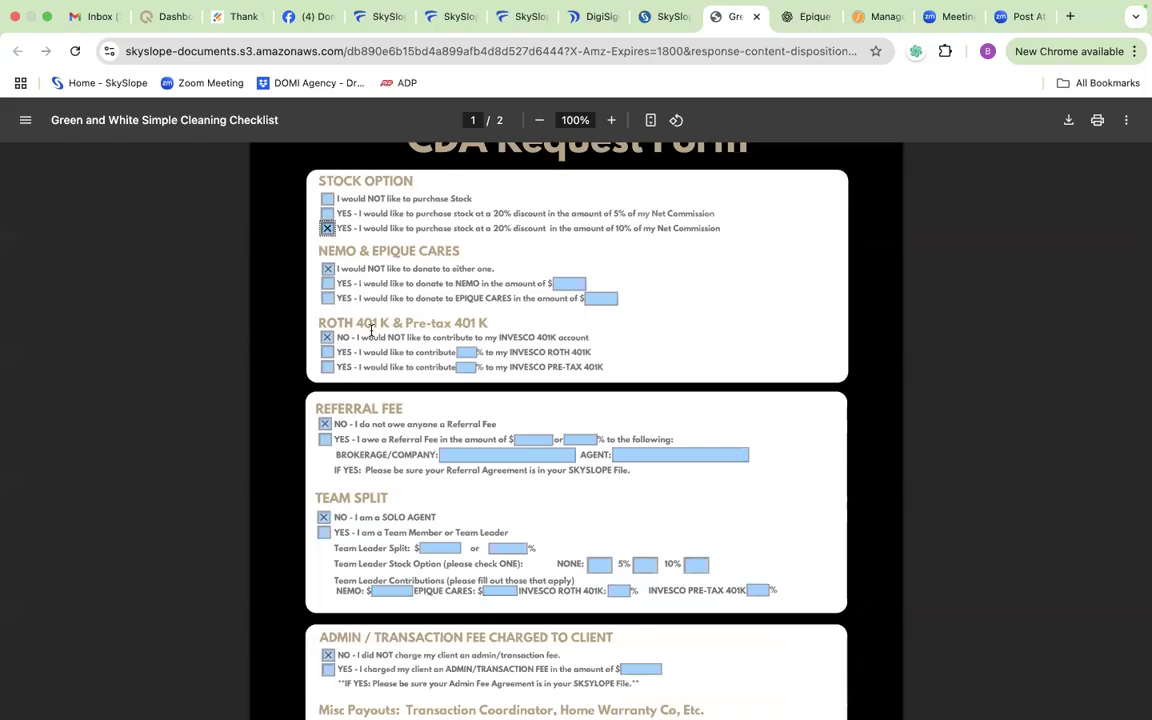
scroll(403, 347, down, 2)
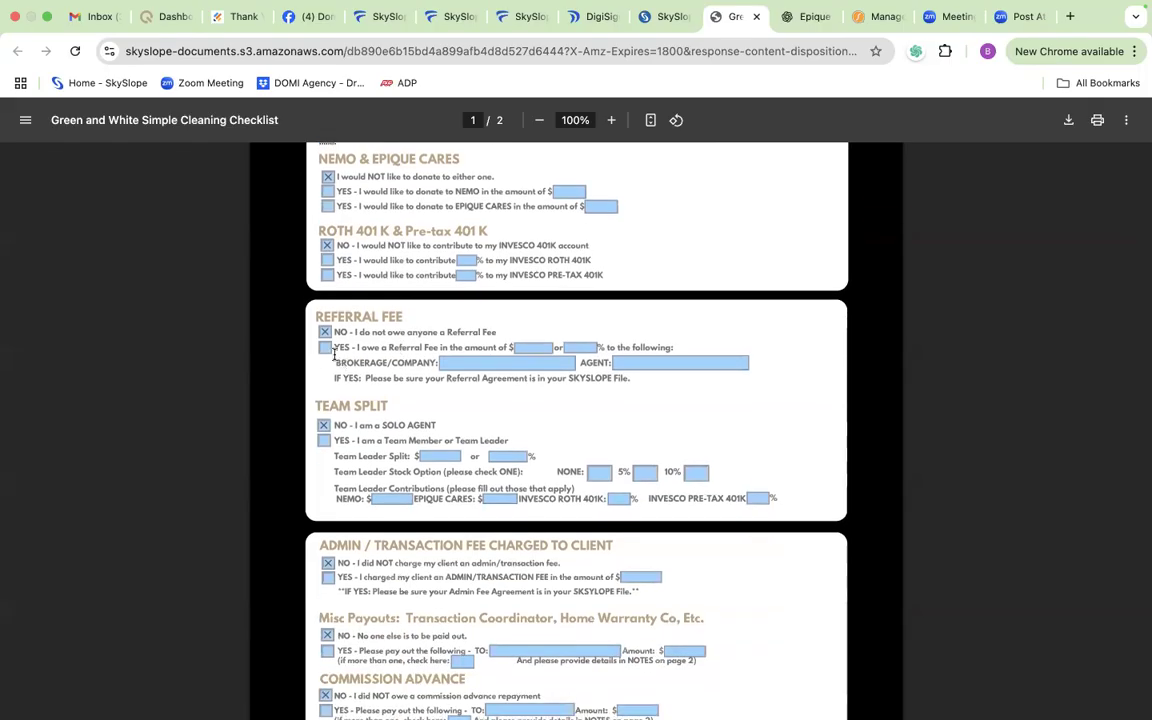
click(328, 351)
click(580, 347)
text(30)
click(518, 369)
click(488, 362)
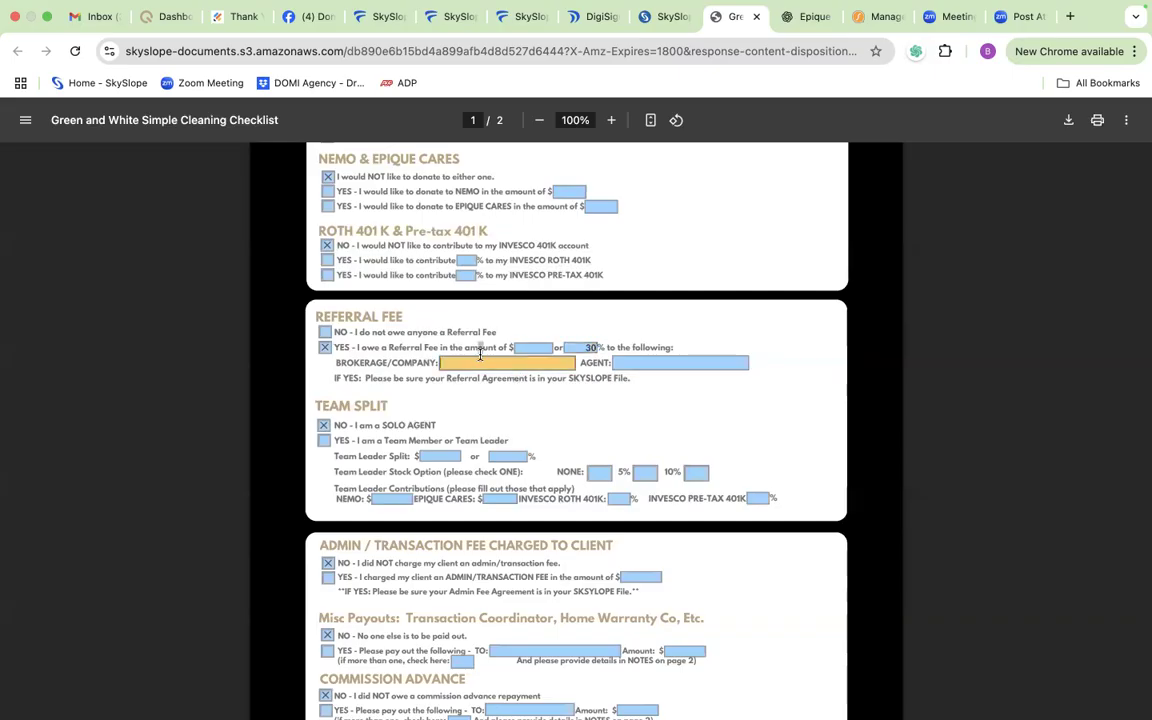
click(470, 362)
text(Opcity)
Step: Mark the agent as a team member or team leader, with a 5% team leader split and the 10% team leader stock option
click(325, 441)
click(514, 456)
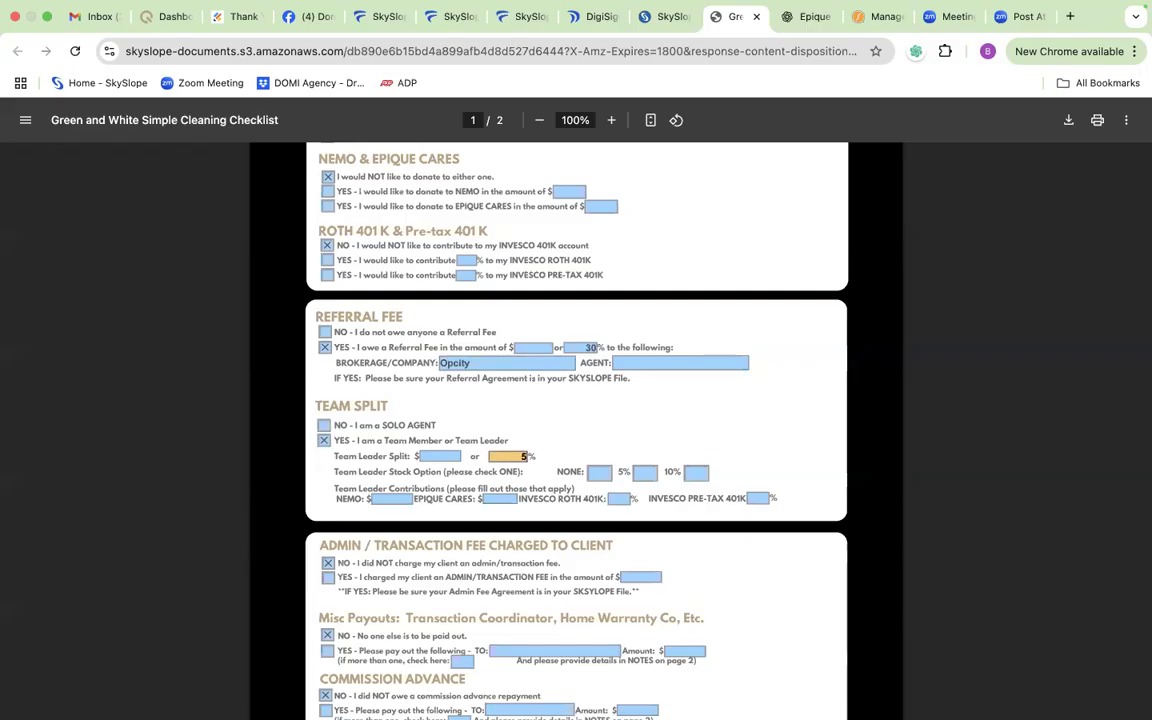
click(696, 472)
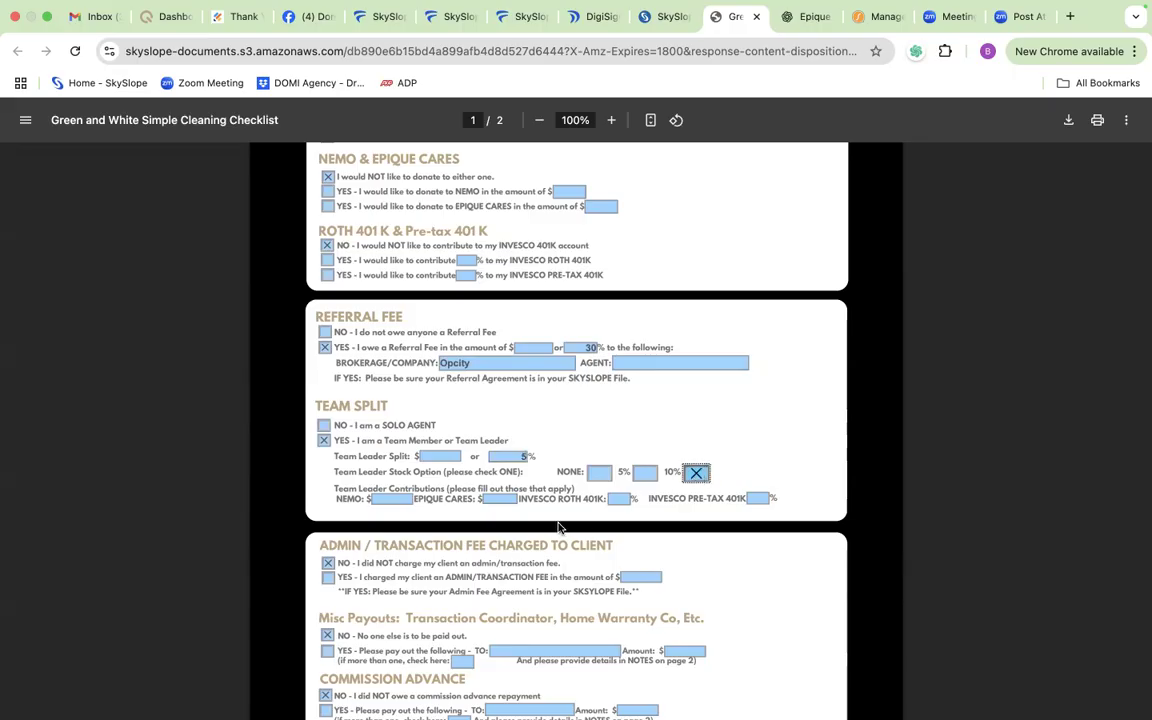
scroll(559, 527, down, 2)
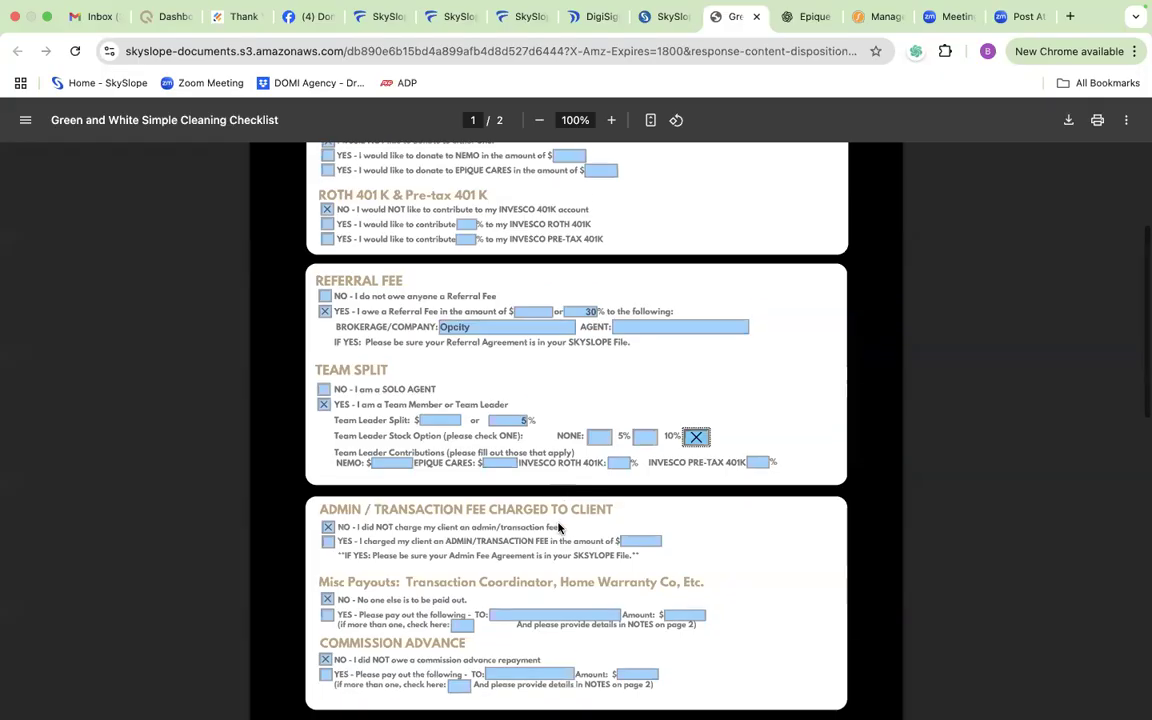
scroll(559, 527, down, 3)
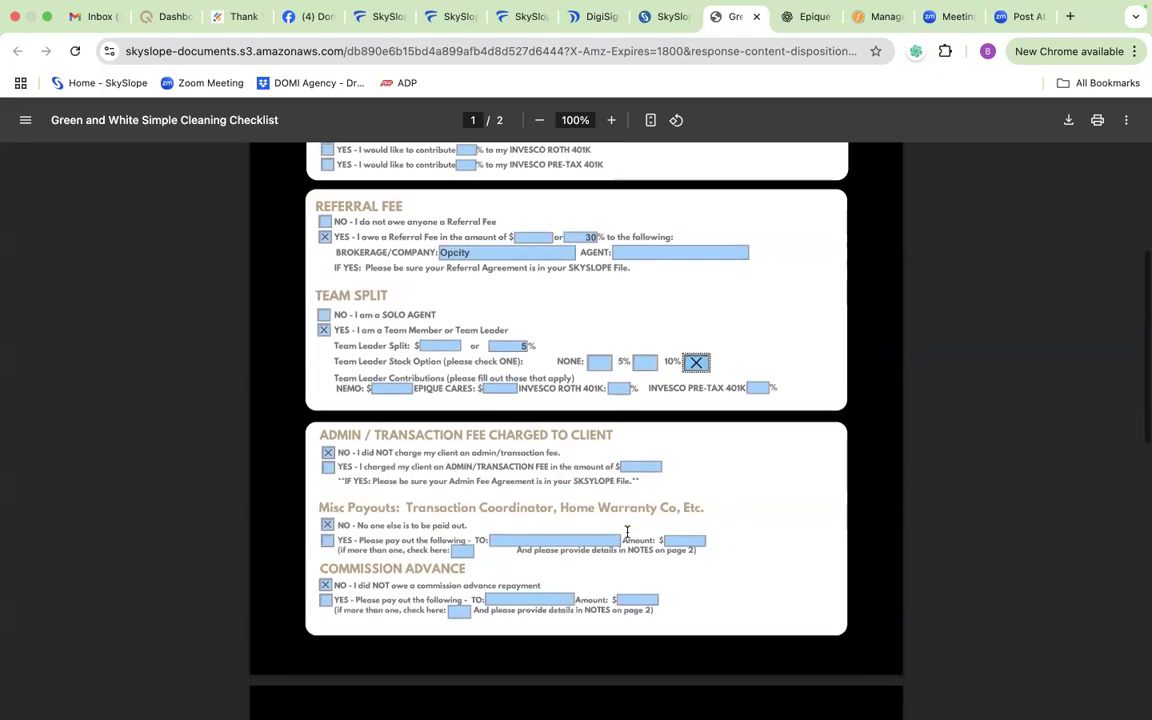
Step: Mark the admin/transaction fee as charged to the client on the CDA request form, in the amount of $350
scroll(627, 533, down, 2)
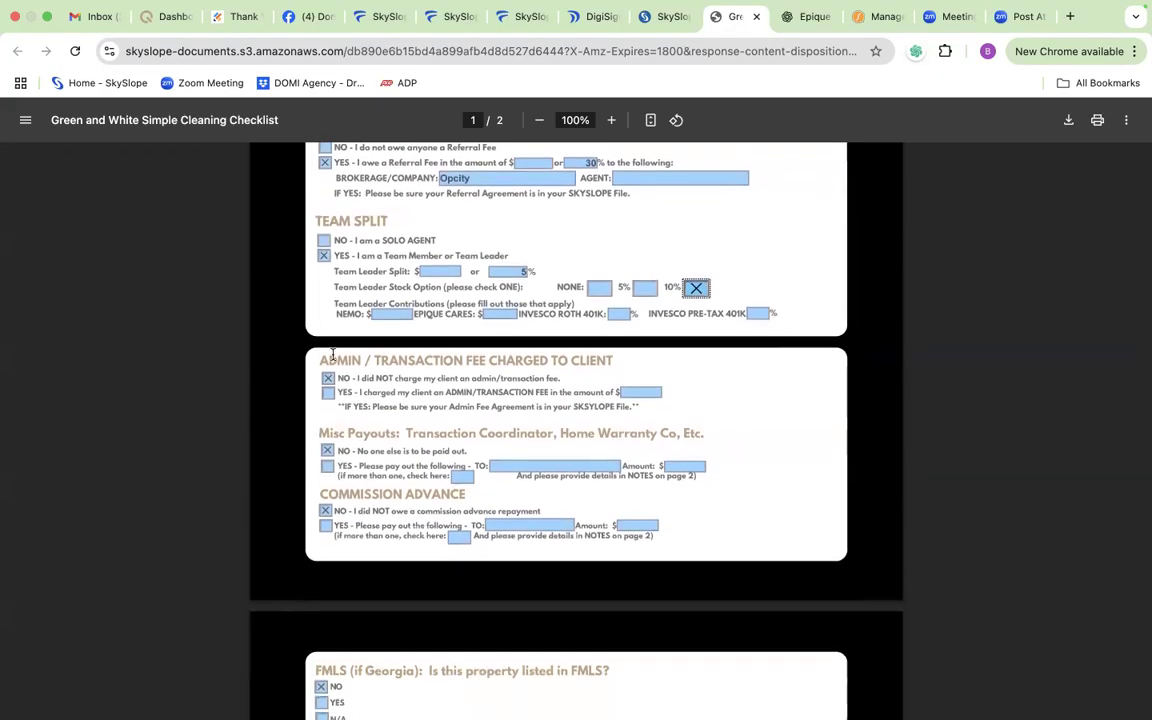
click(328, 392)
click(640, 392)
text(350)
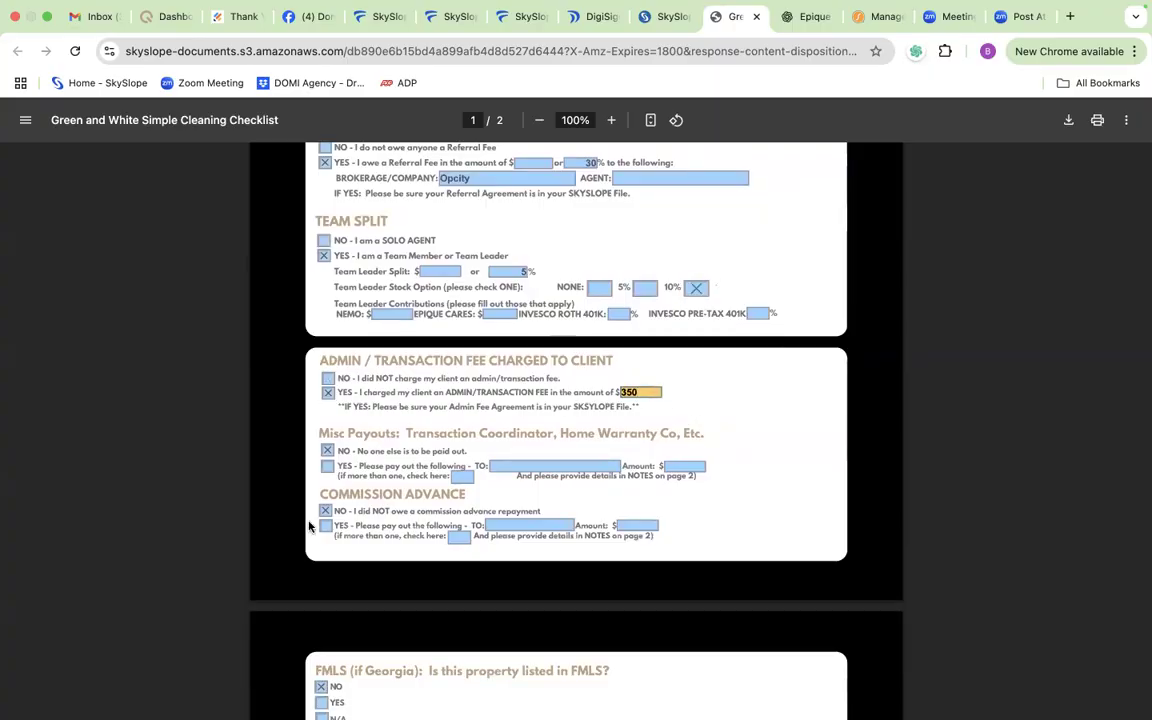
Step: Enter "3.25 %" in the form's notes for the commissions team on page 2
scroll(470, 406, down, 2)
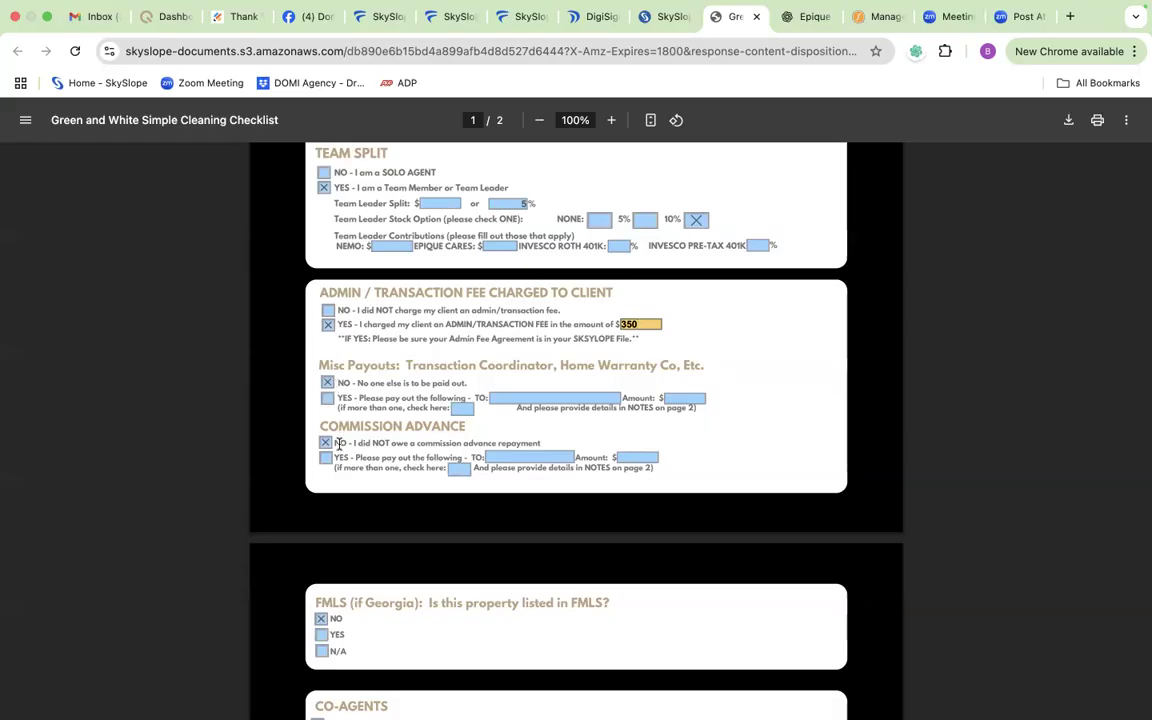
scroll(438, 453, down, 2)
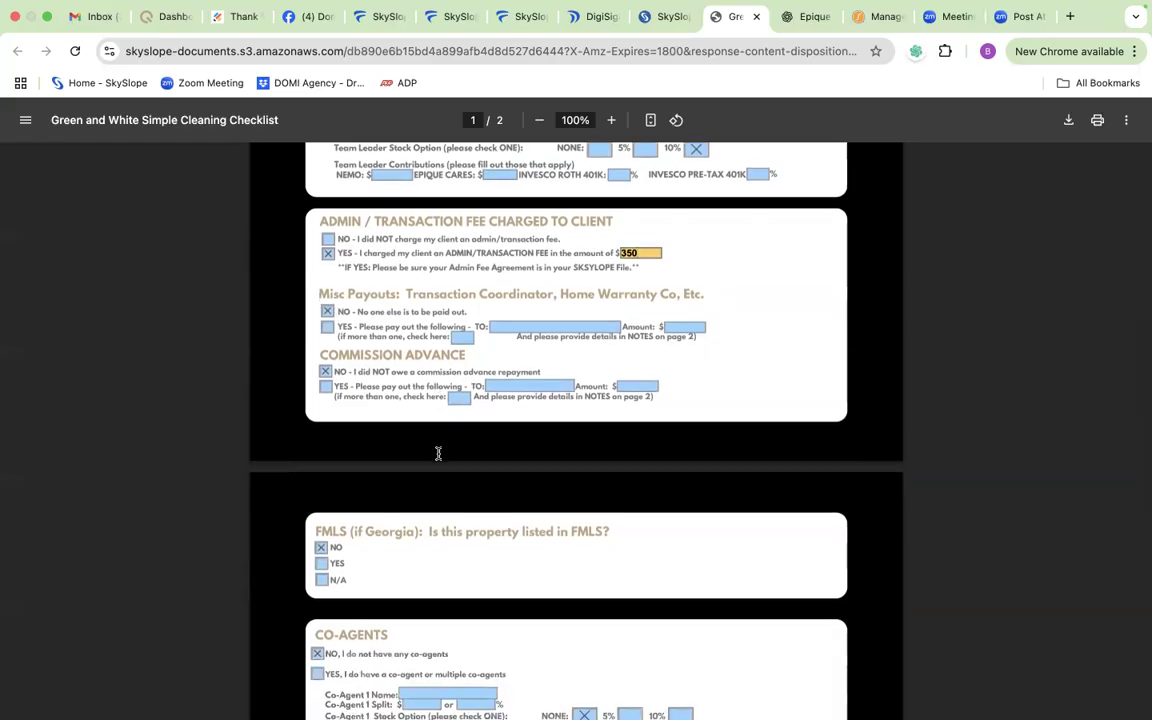
scroll(437, 455, down, 3)
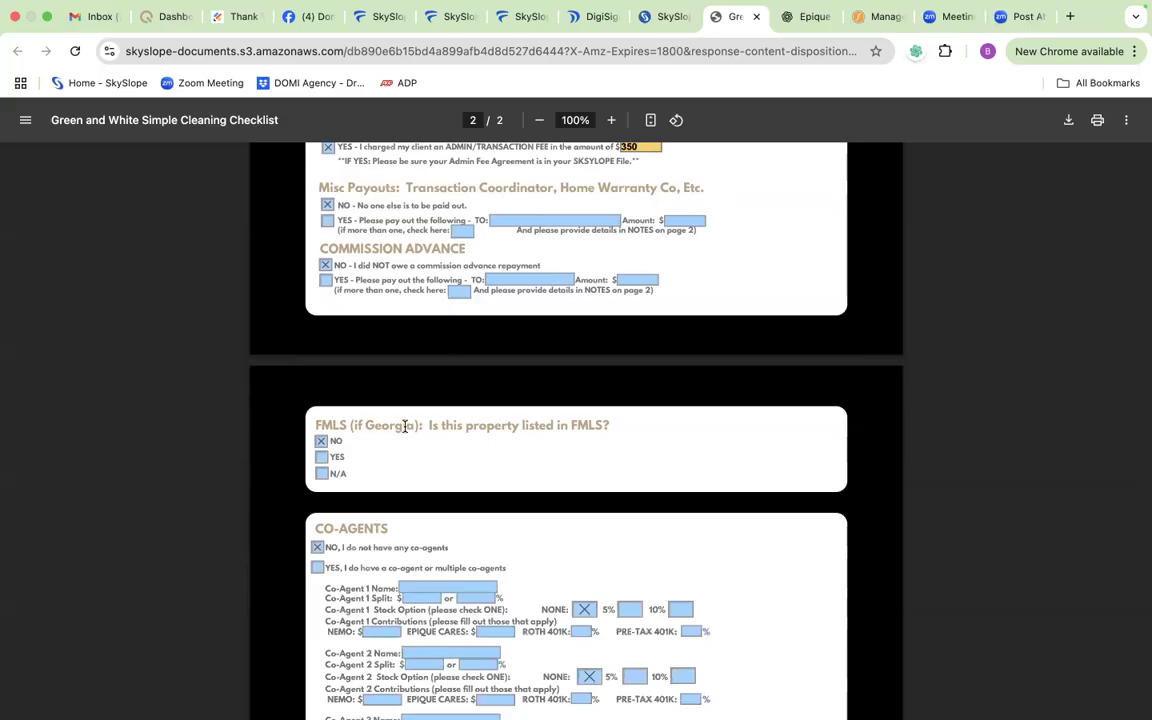
scroll(376, 430, down, 4)
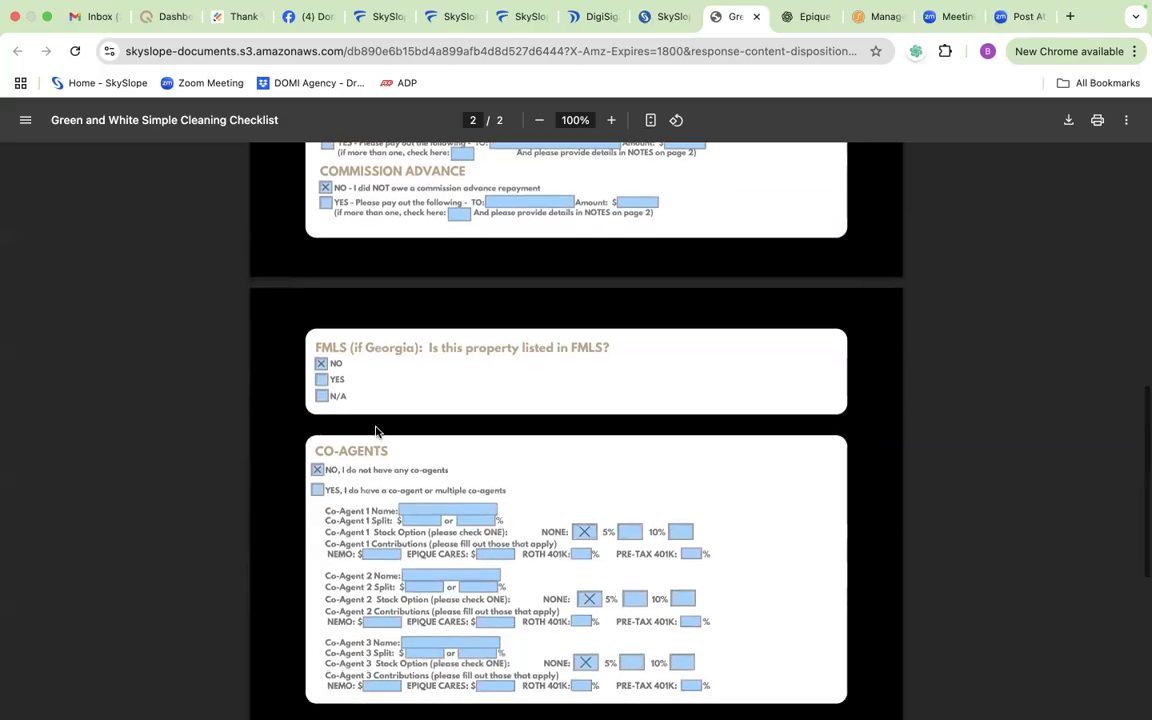
scroll(376, 430, down, 5)
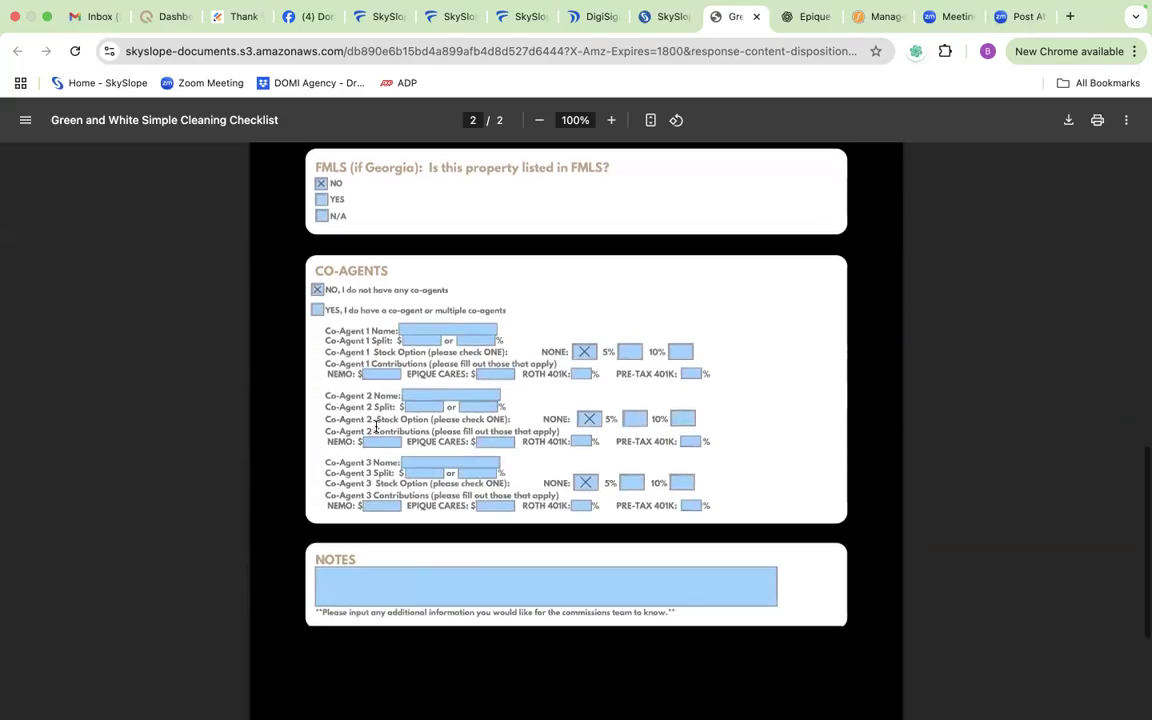
click(355, 552)
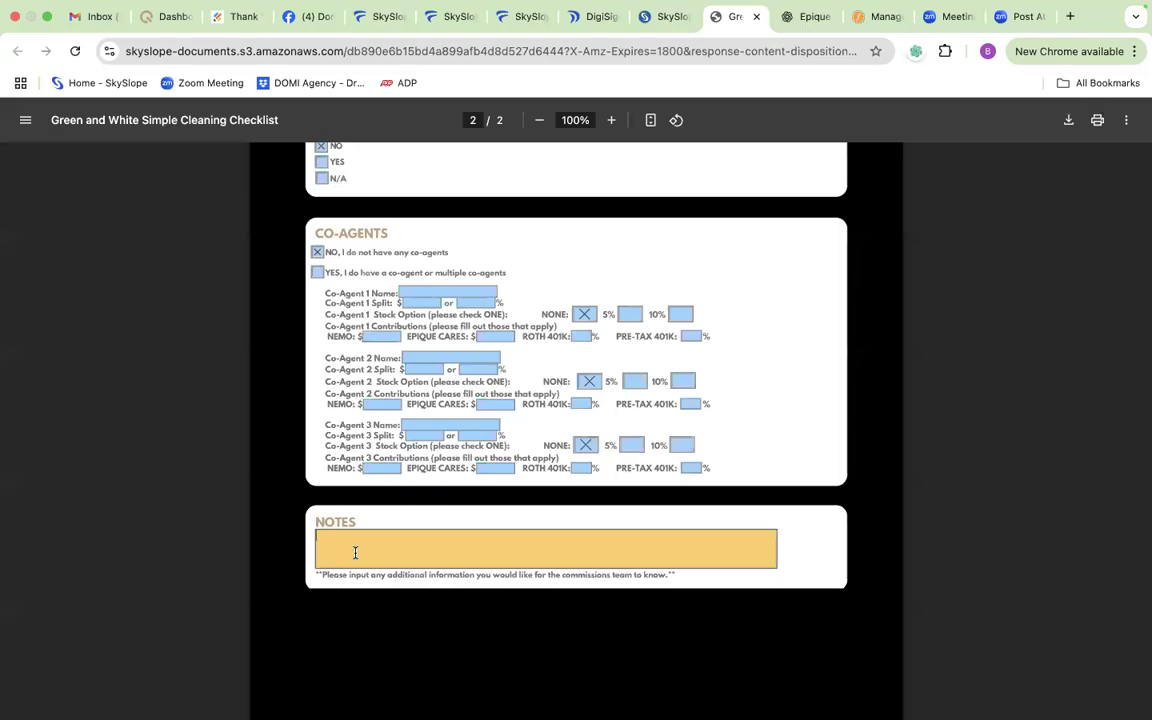
text(2)
text(3)
text(.25 %)
text( -)
text( buy)
key(BackSpace)
key(BackSpace)
key(BackSpace)
key(BackSpace)
scroll(443, 476, down, 1)
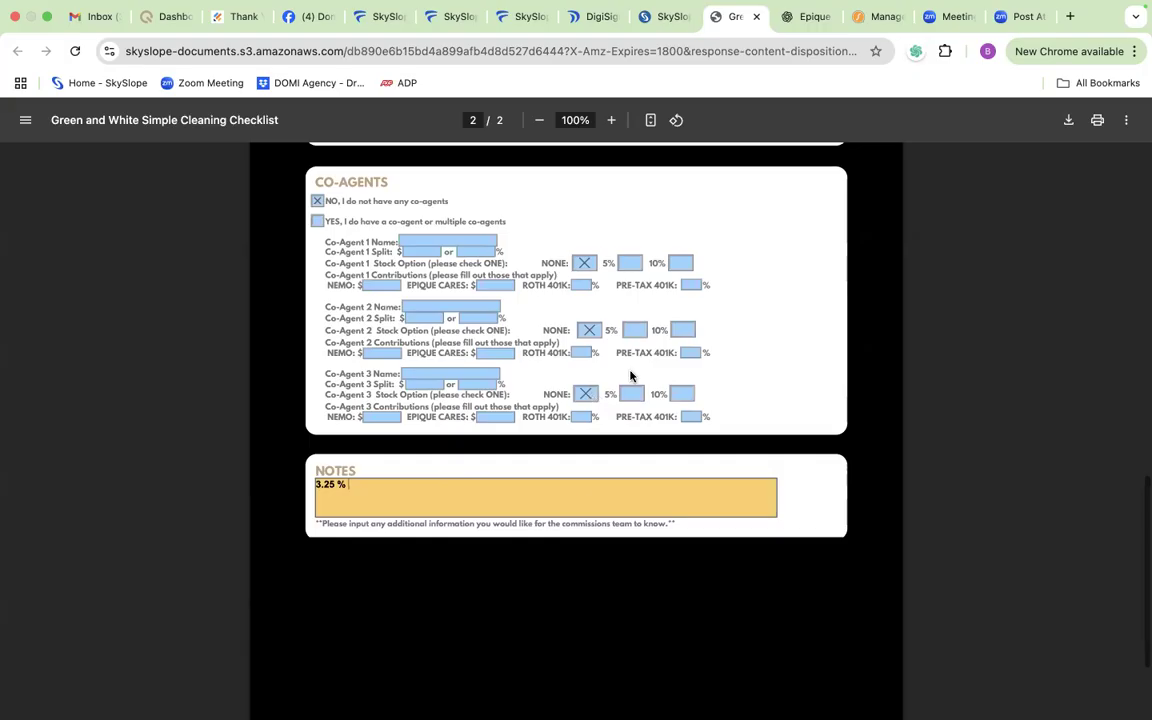
Step: Download the filled-out CDA request form with its changes and save it to the Desktop under the suggested file name
scroll(1040, 350, up, 4)
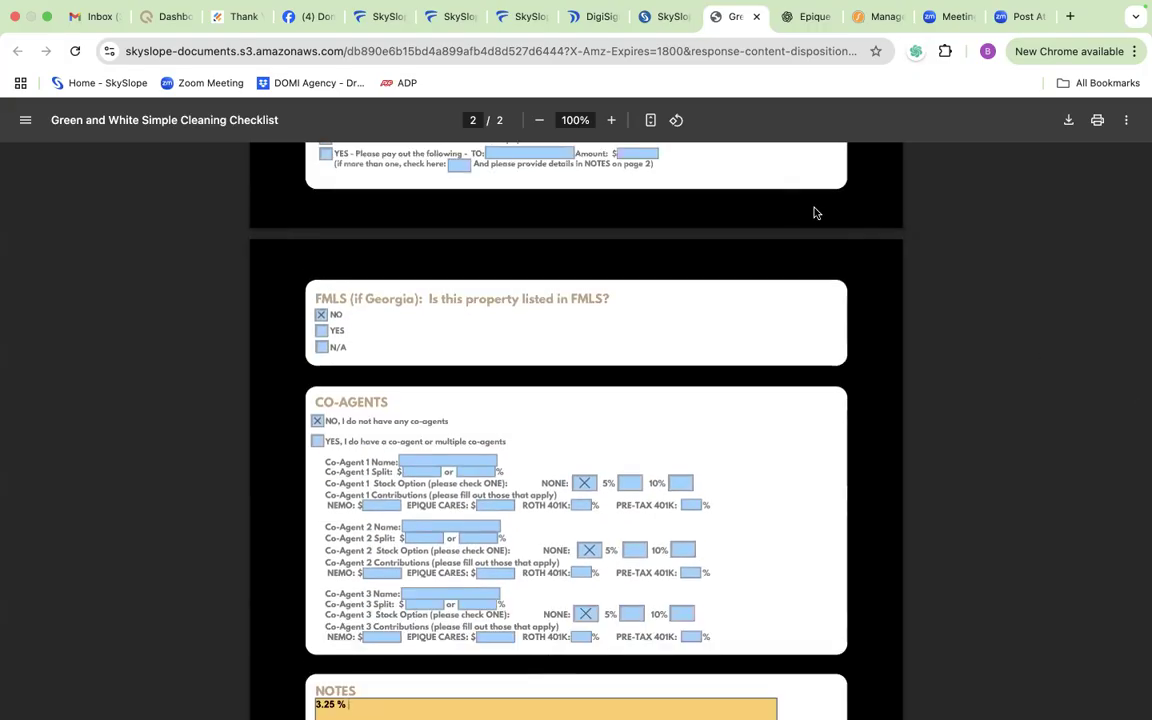
click(1069, 121)
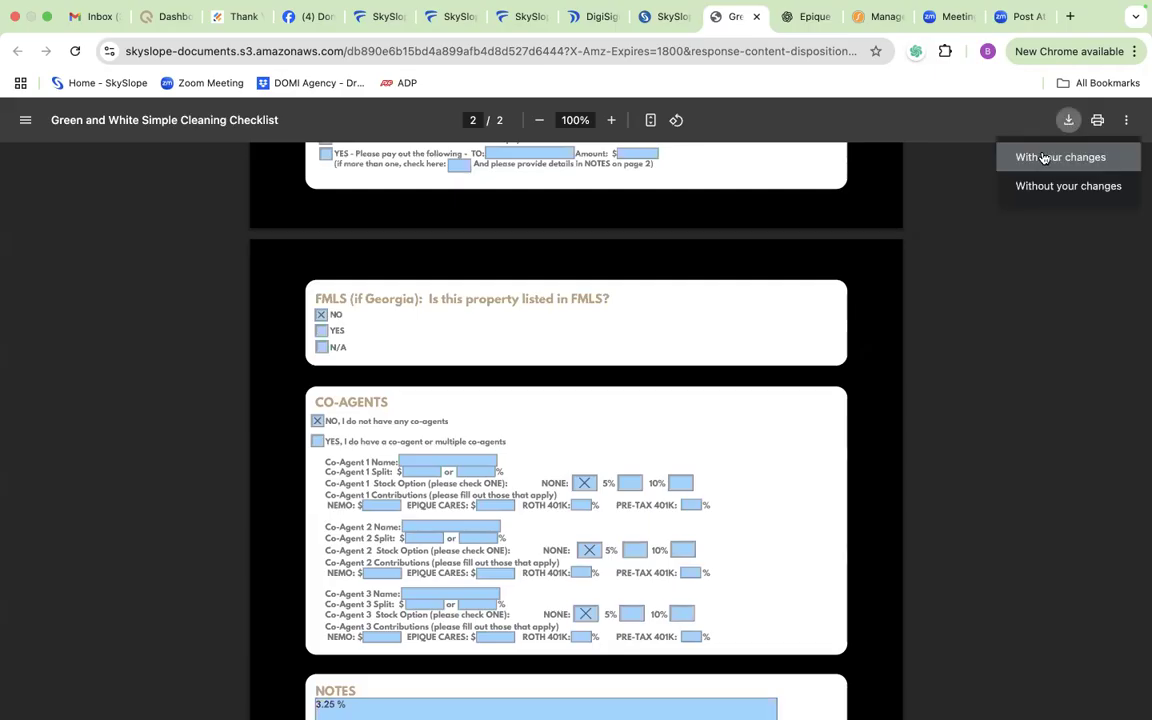
click(1043, 158)
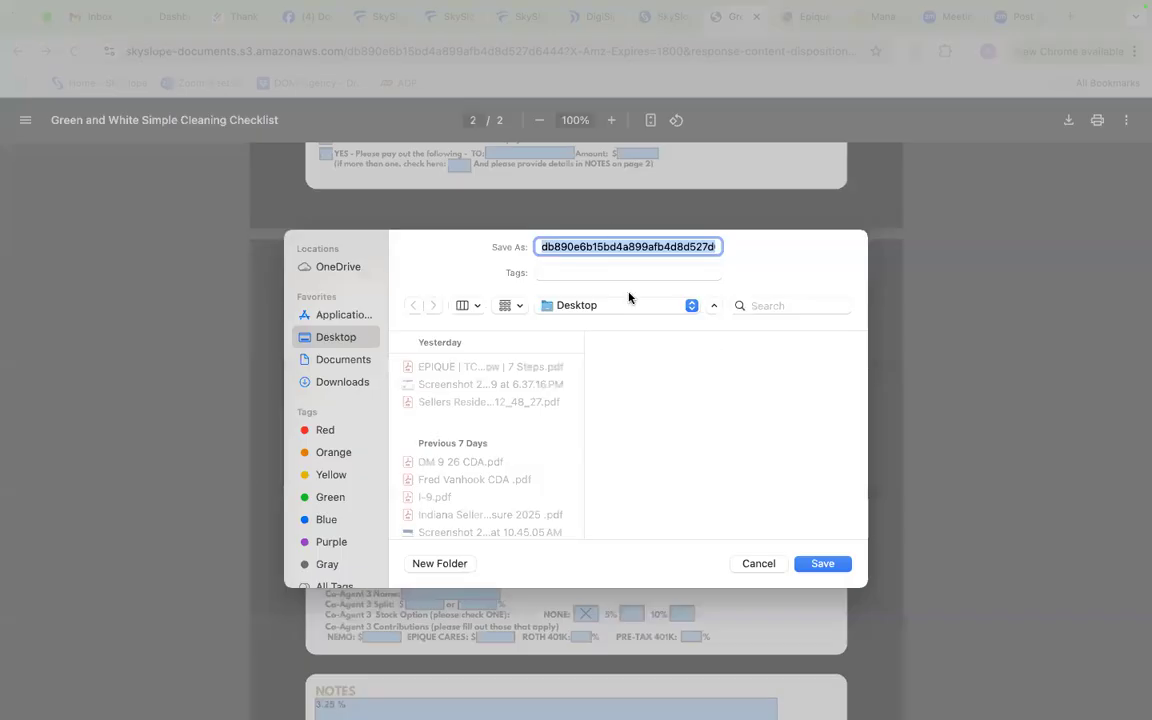
click(822, 564)
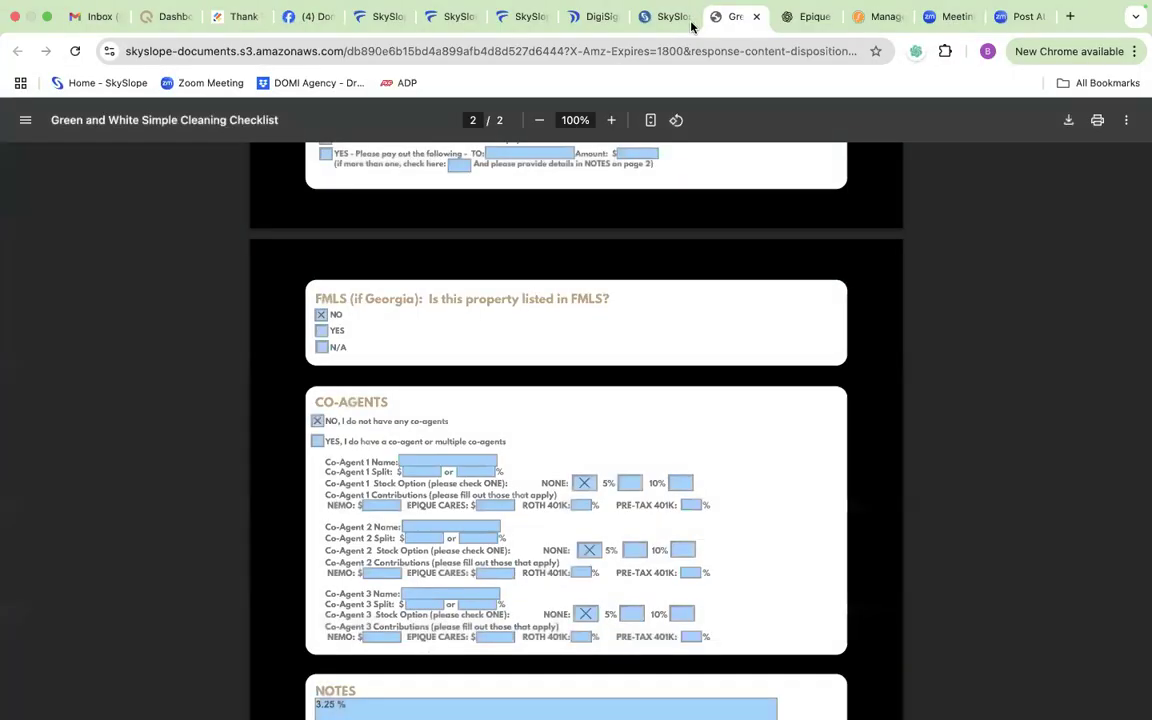
click(661, 17)
scroll(285, 242, down, 1)
scroll(366, 273, up, 1)
scroll(798, 327, down, 1)
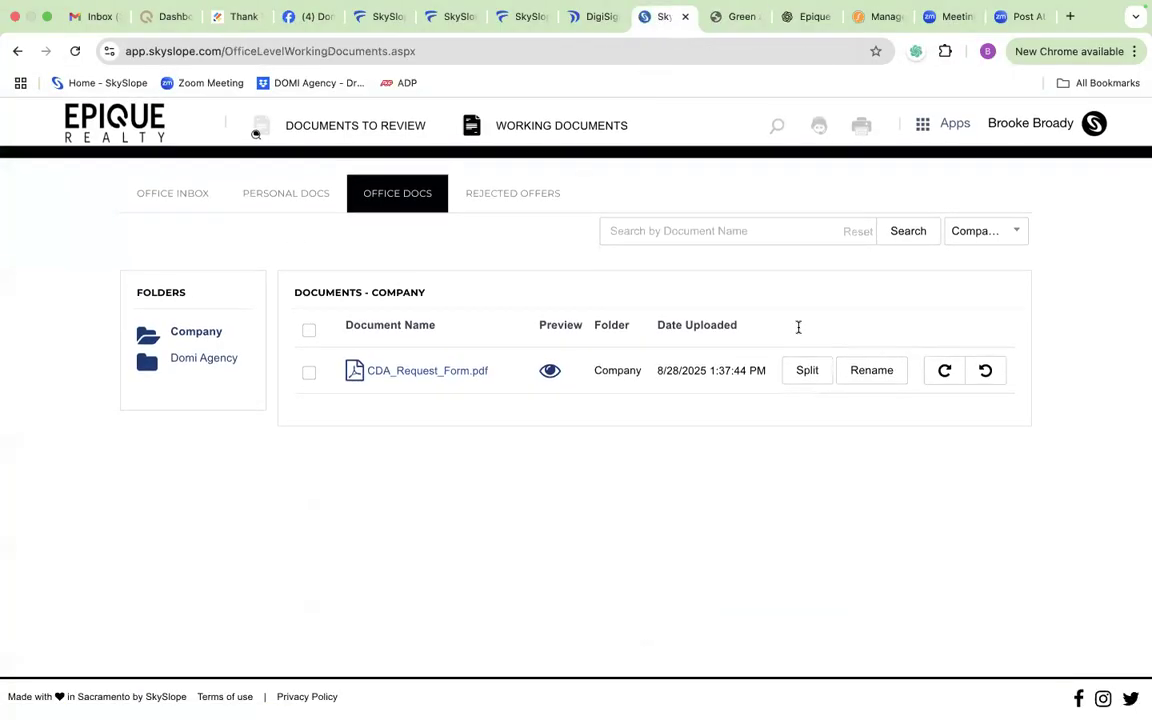
click(17, 52)
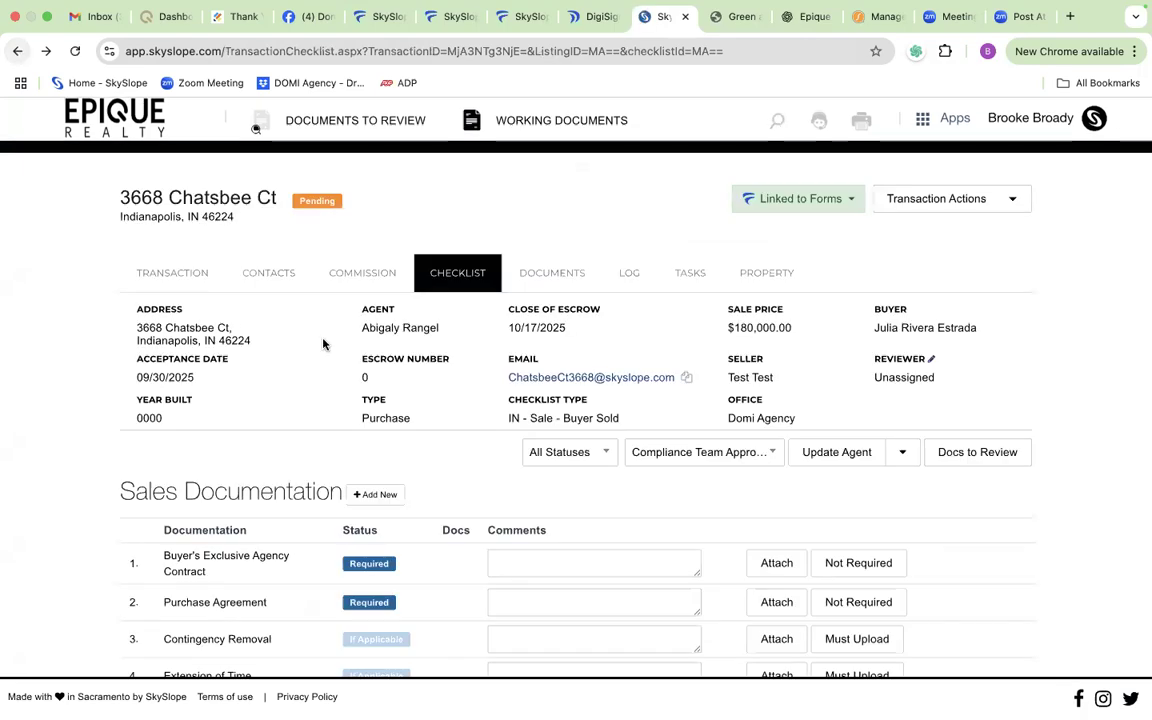
Step: Attach the saved CDA request PDF from the Desktop to the CDA Request Form item under Closing Documents
scroll(340, 360, down, 5)
scroll(376, 392, down, 5)
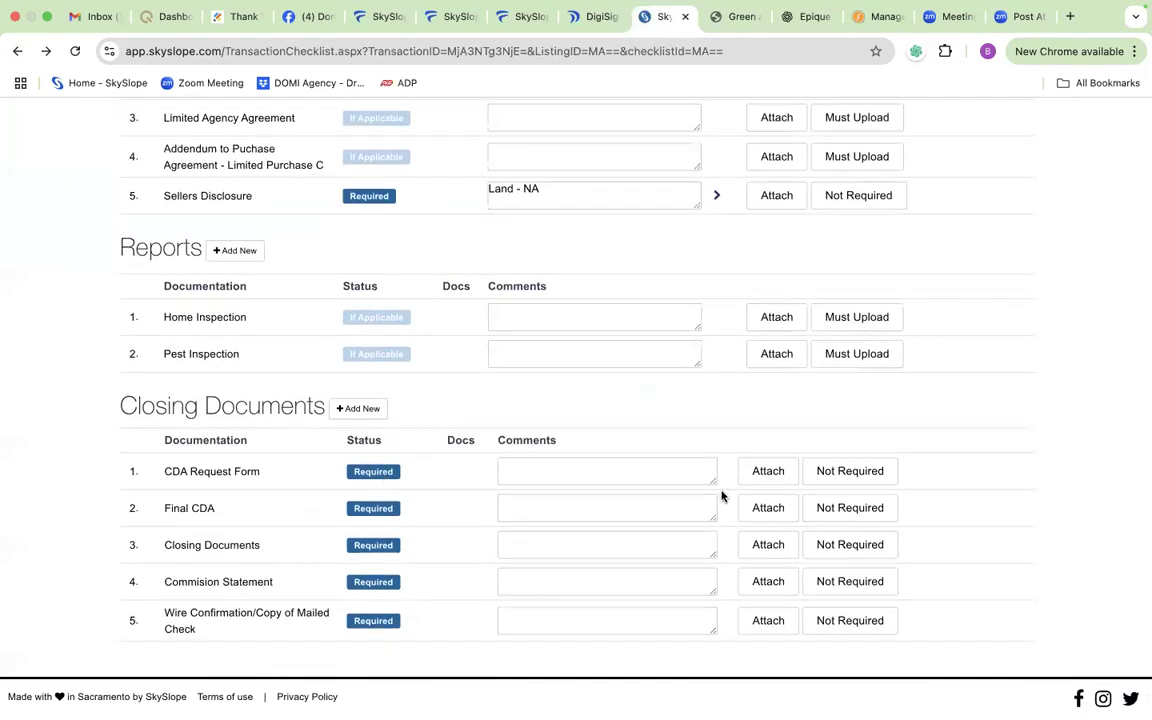
click(759, 479)
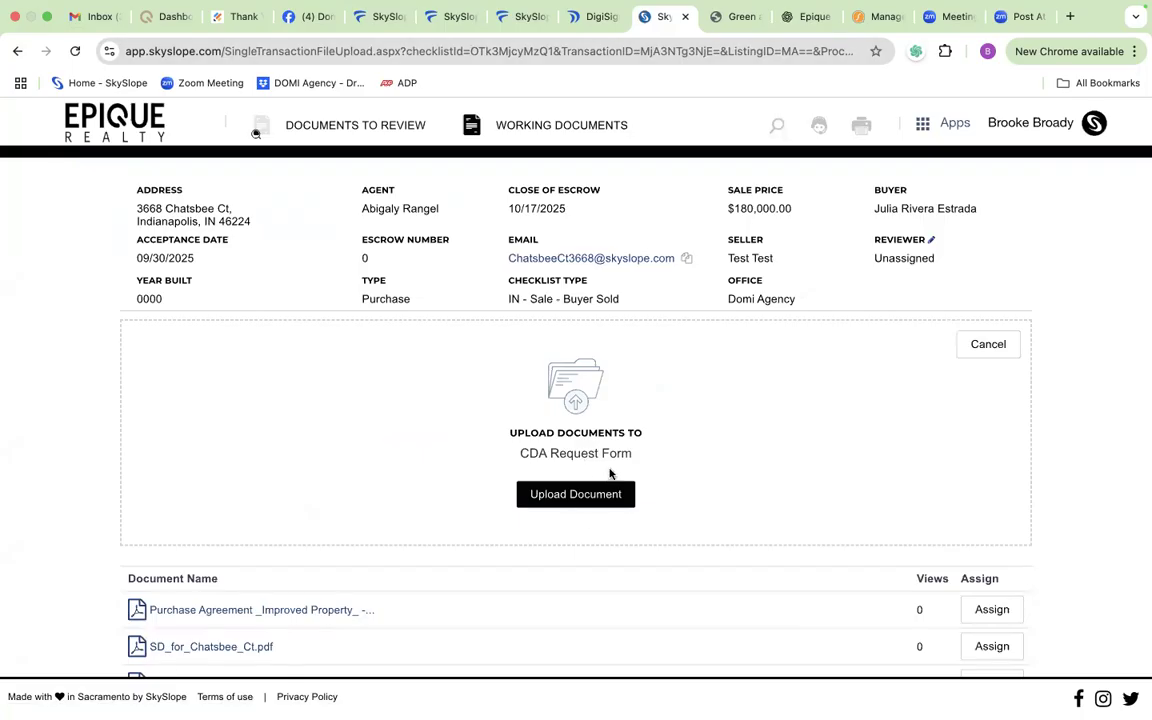
click(576, 495)
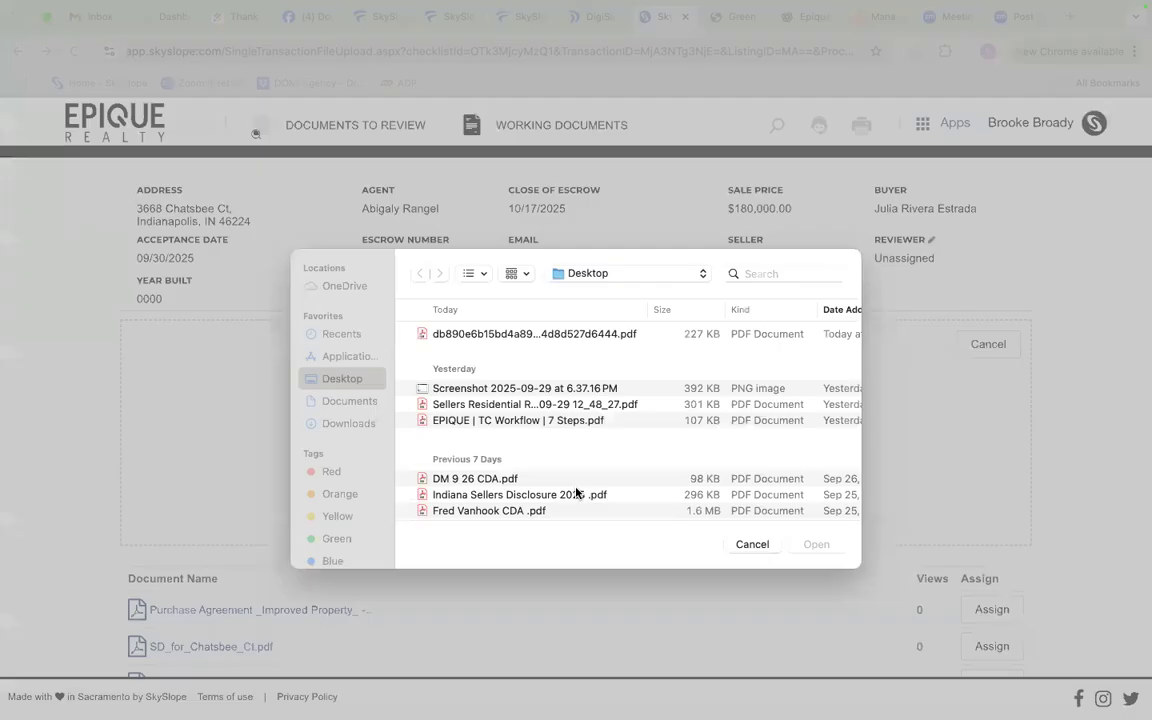
click(556, 336)
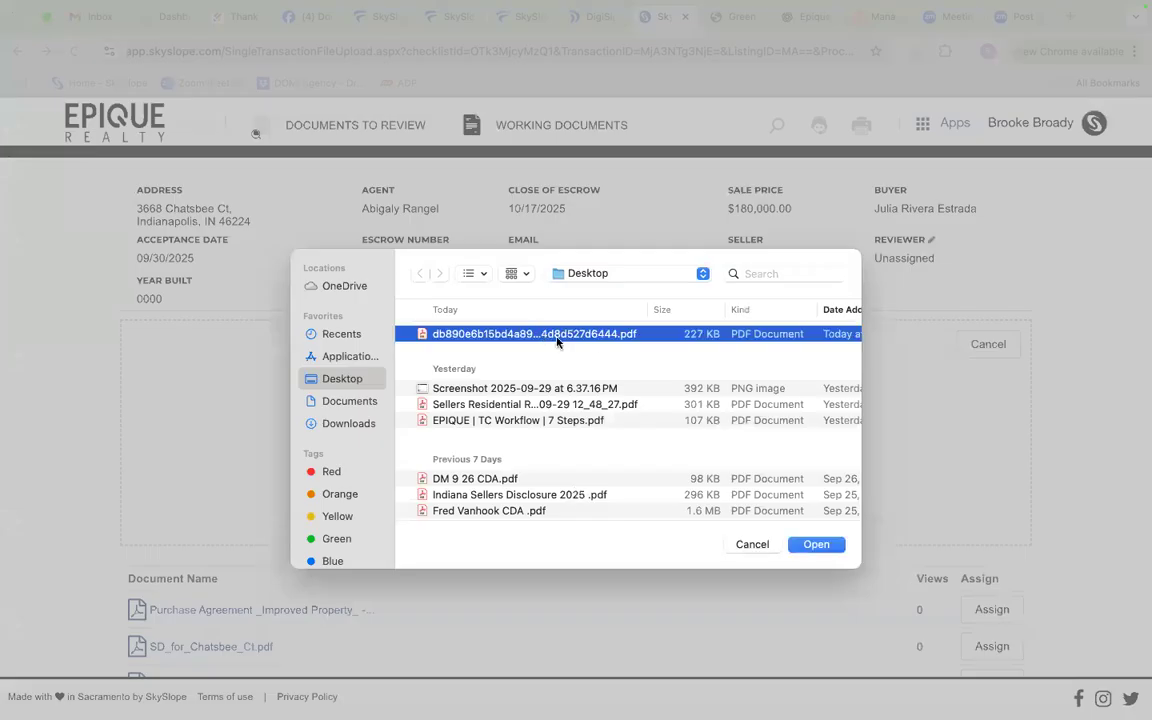
click(815, 544)
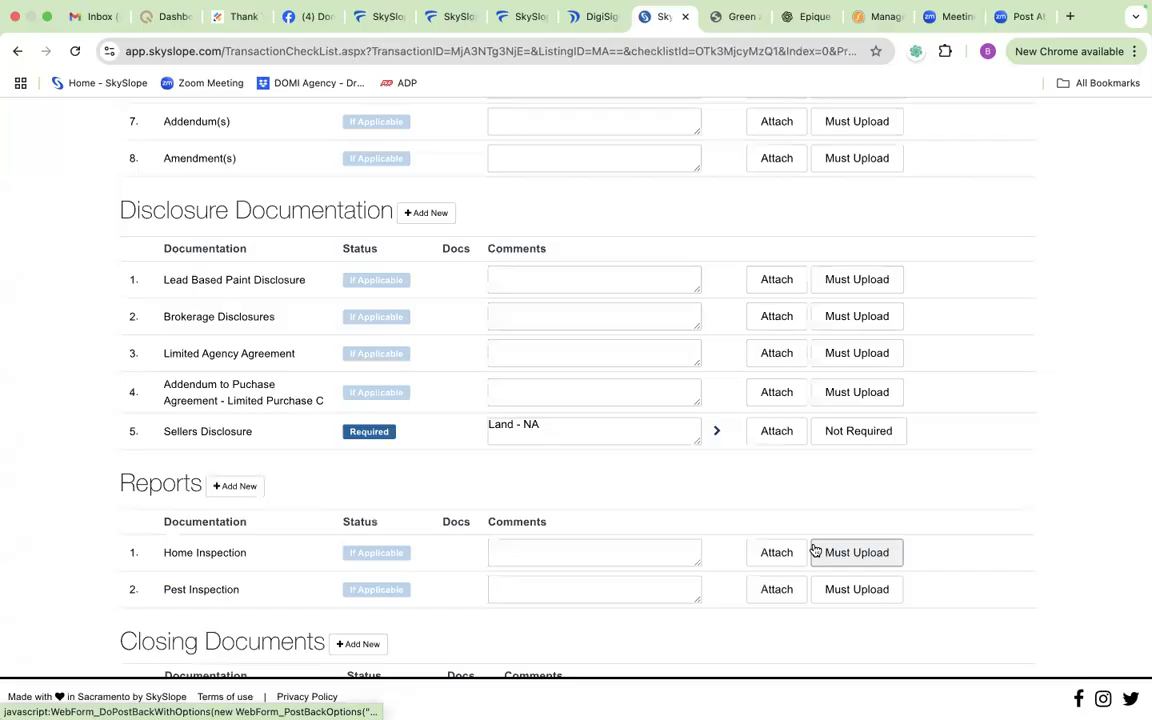
scroll(597, 465, down, 5)
scroll(597, 465, up, 1)
scroll(597, 465, down, 1)
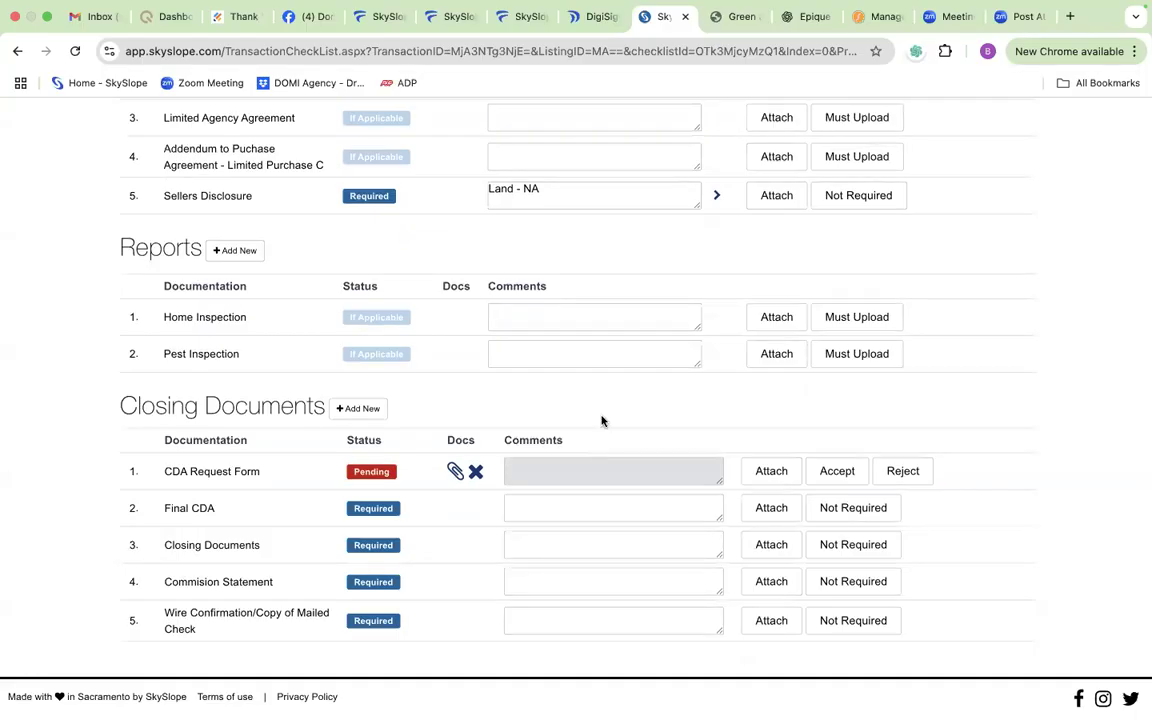
mouse_move(706, 7)
click(774, 10)
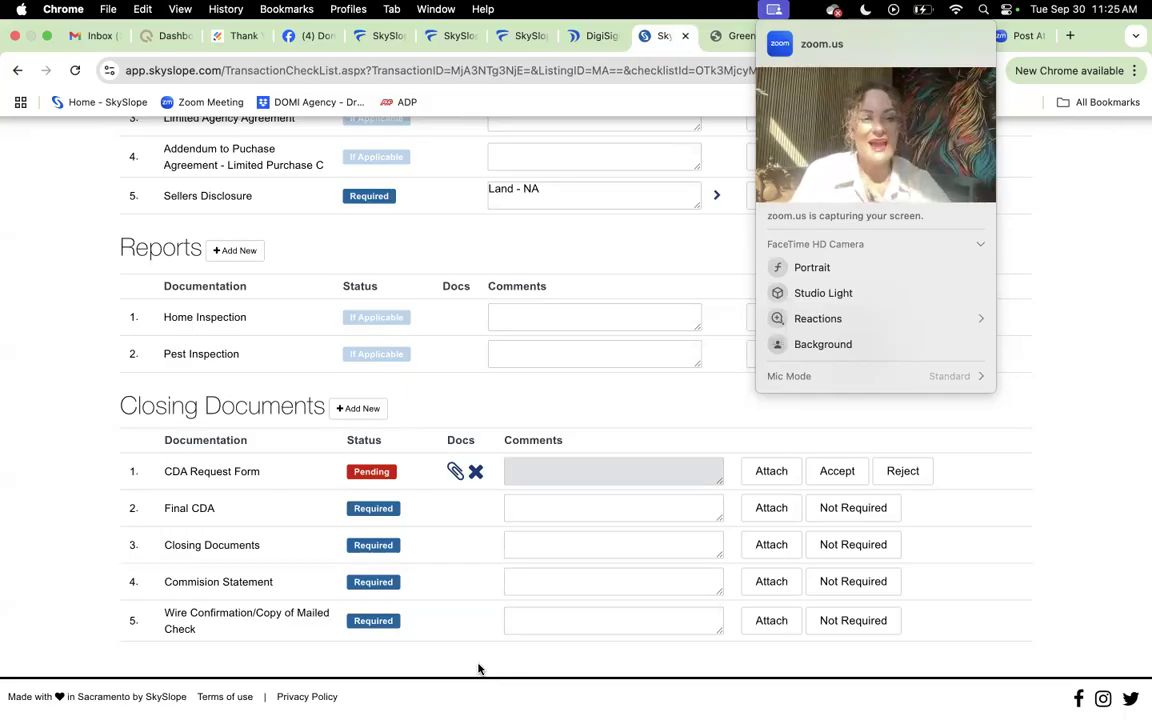
Step: Open the transaction's documents list and examine the uploaded files and their checklist assignments
scroll(491, 638, up, 15)
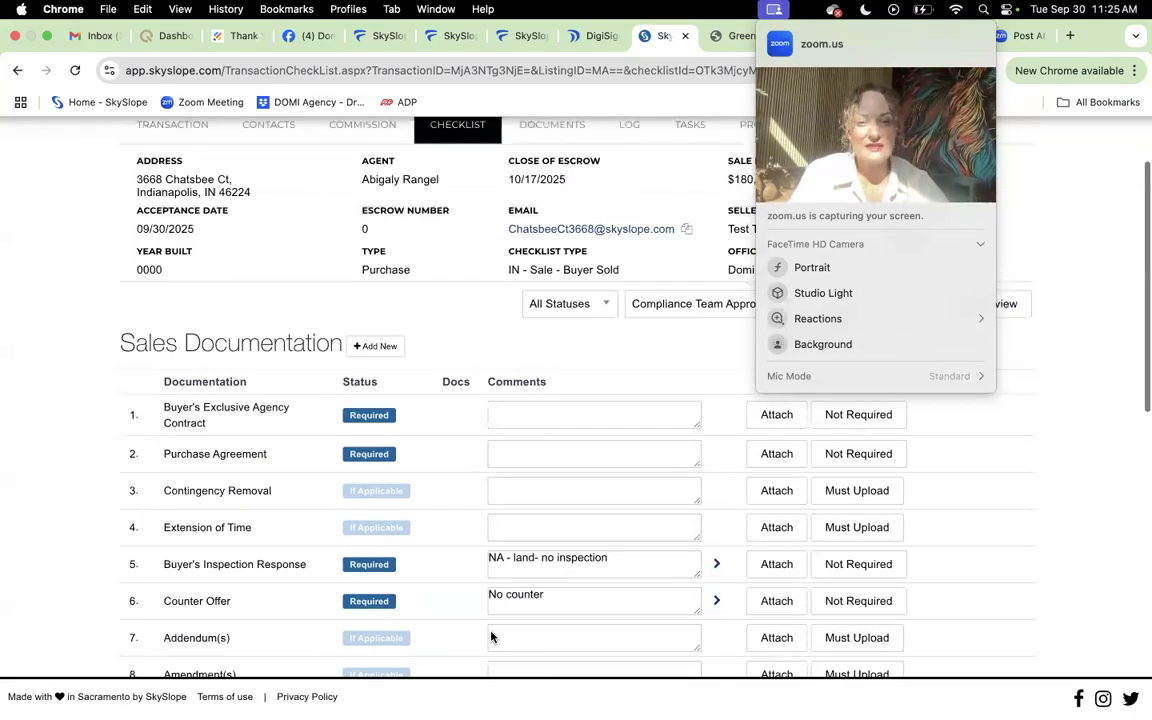
click(556, 278)
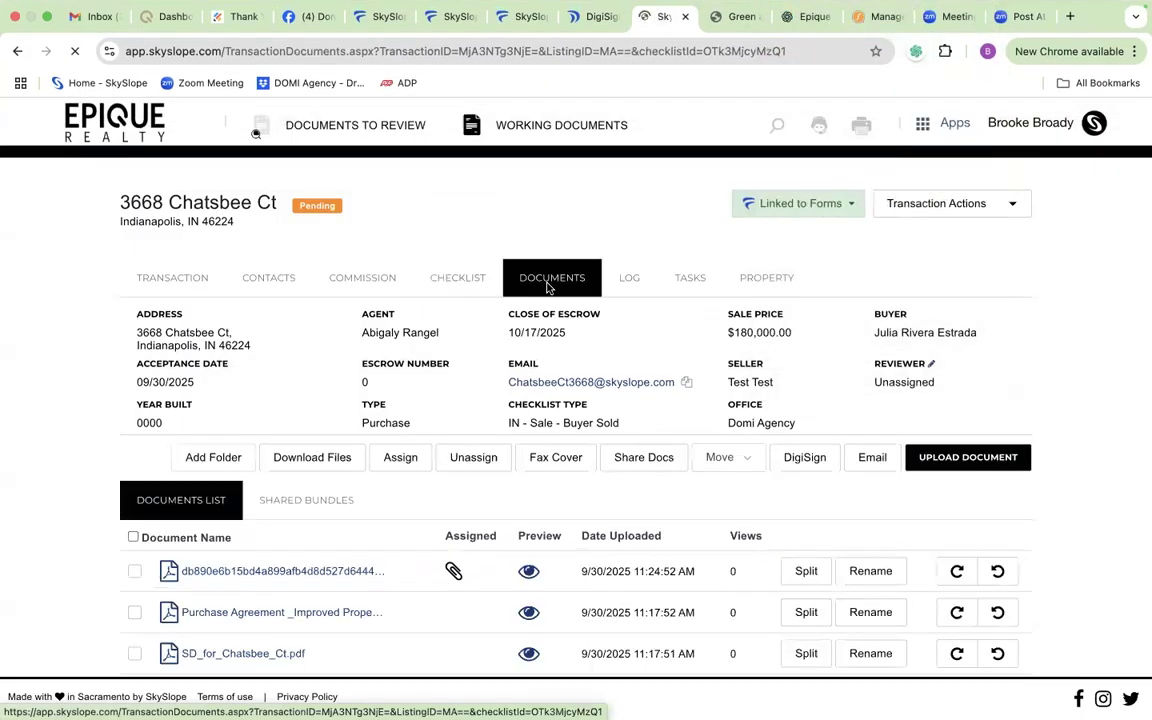
scroll(547, 287, down, 2)
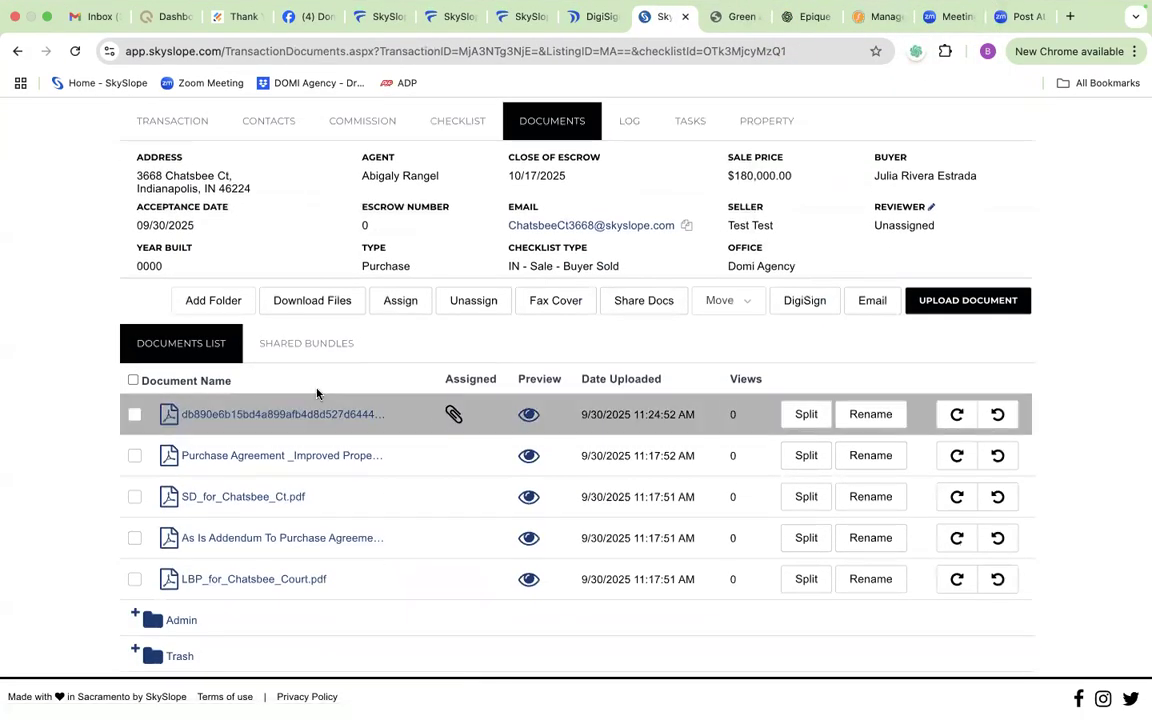
scroll(376, 389, up, 2)
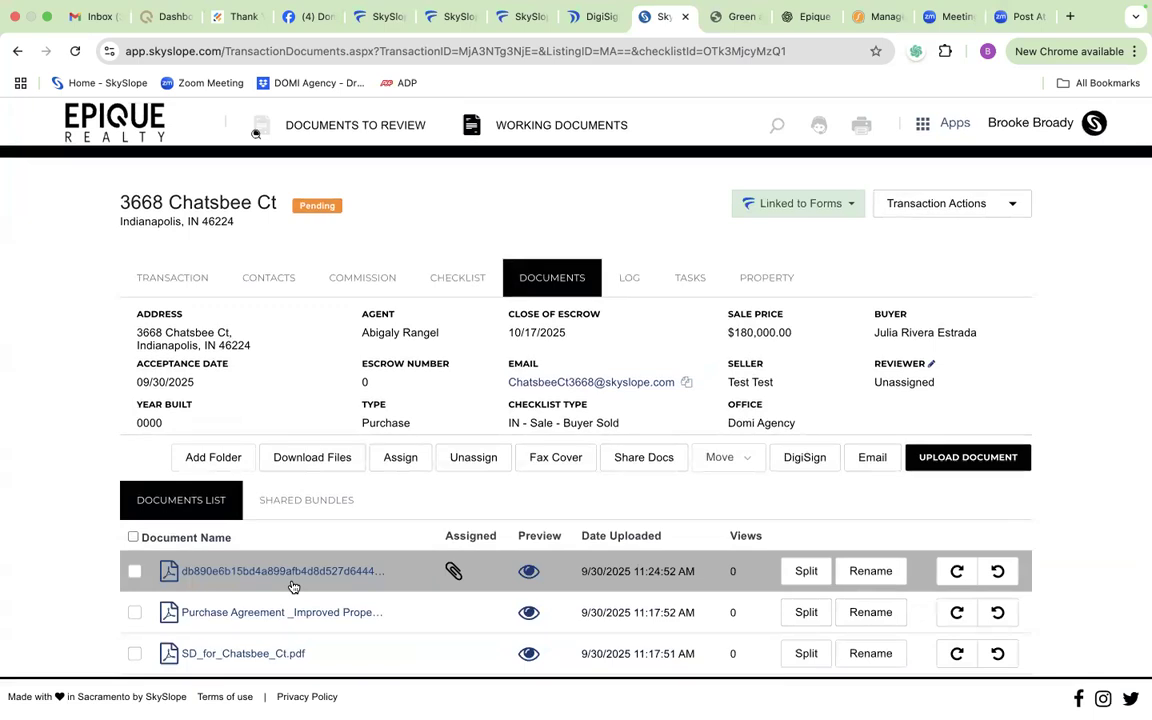
scroll(293, 587, down, 2)
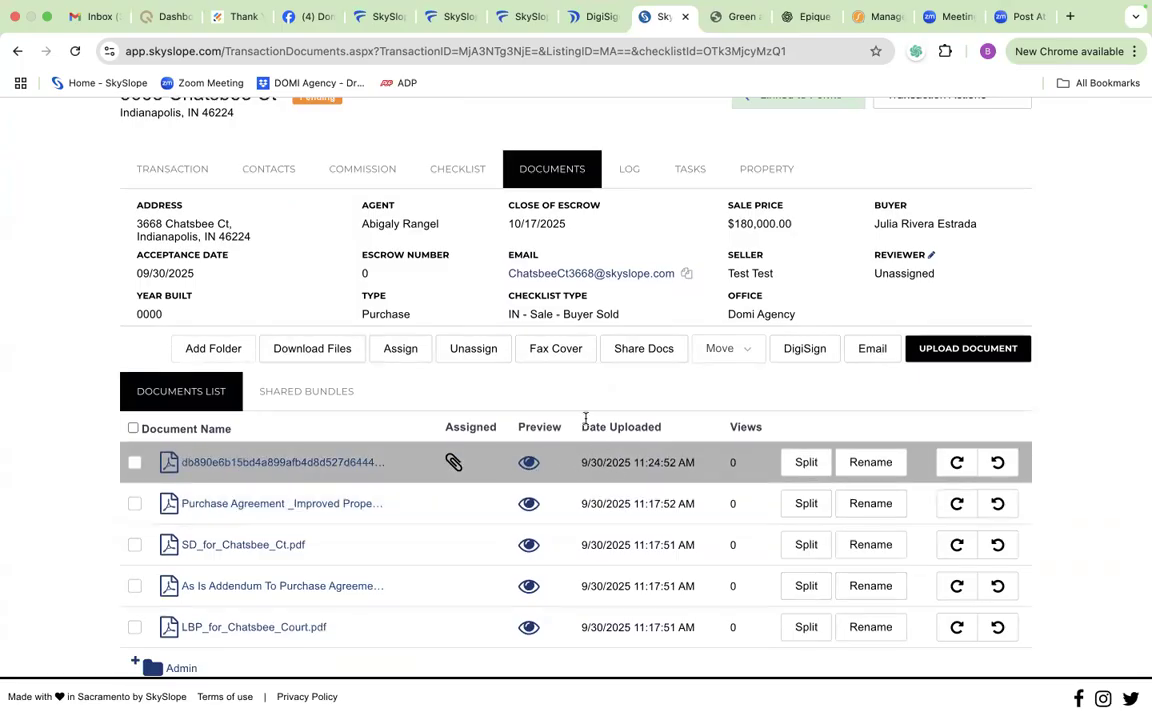
scroll(517, 494, up, 2)
scroll(517, 494, up, 1)
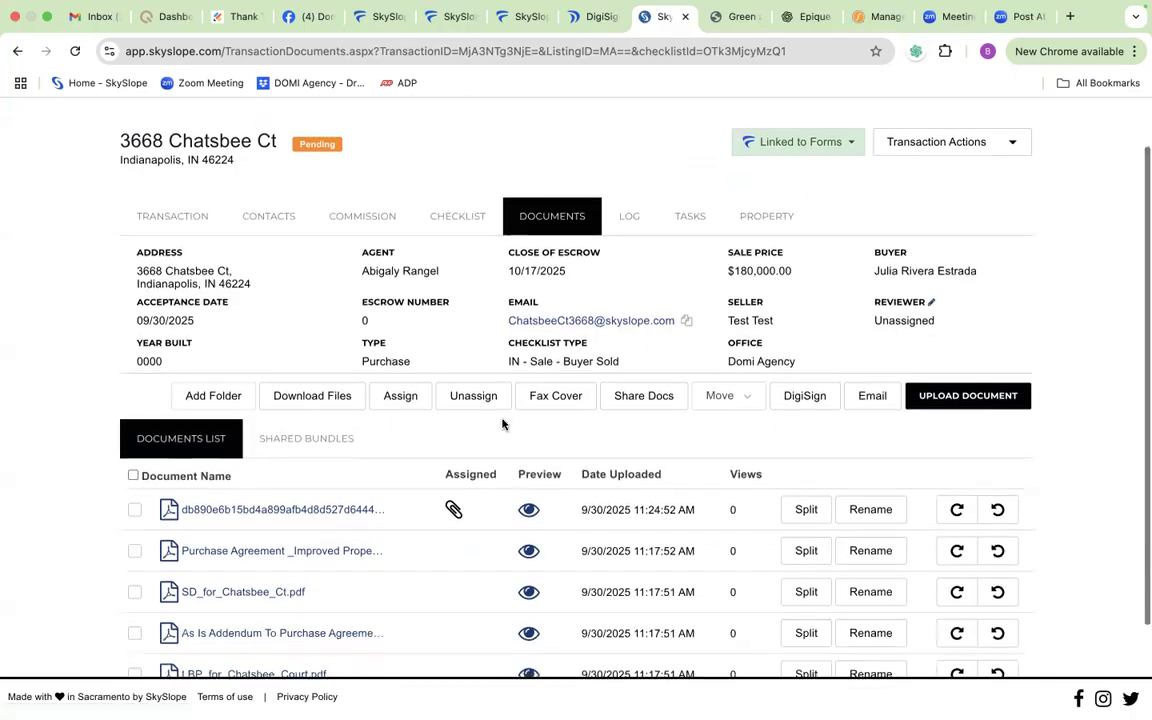
scroll(504, 420, down, 3)
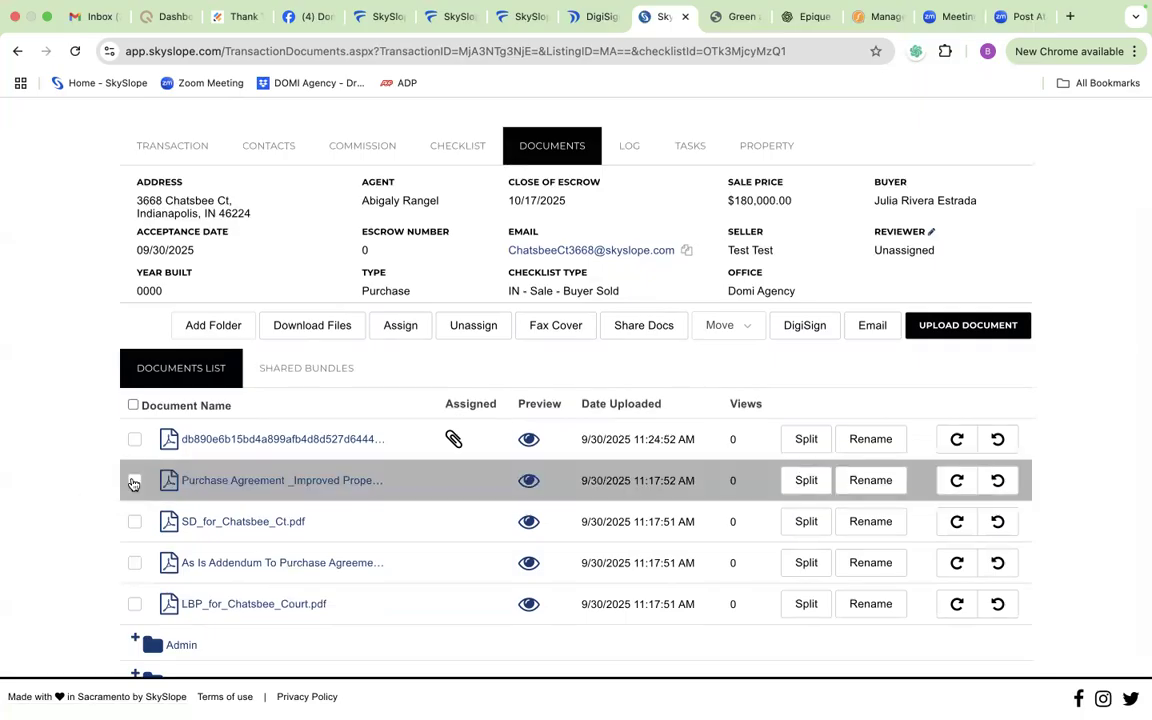
Step: Open the purchase agreement file for splitting and set its Purchase Agreement part to end at page 1
click(133, 483)
scroll(278, 474, up, 1)
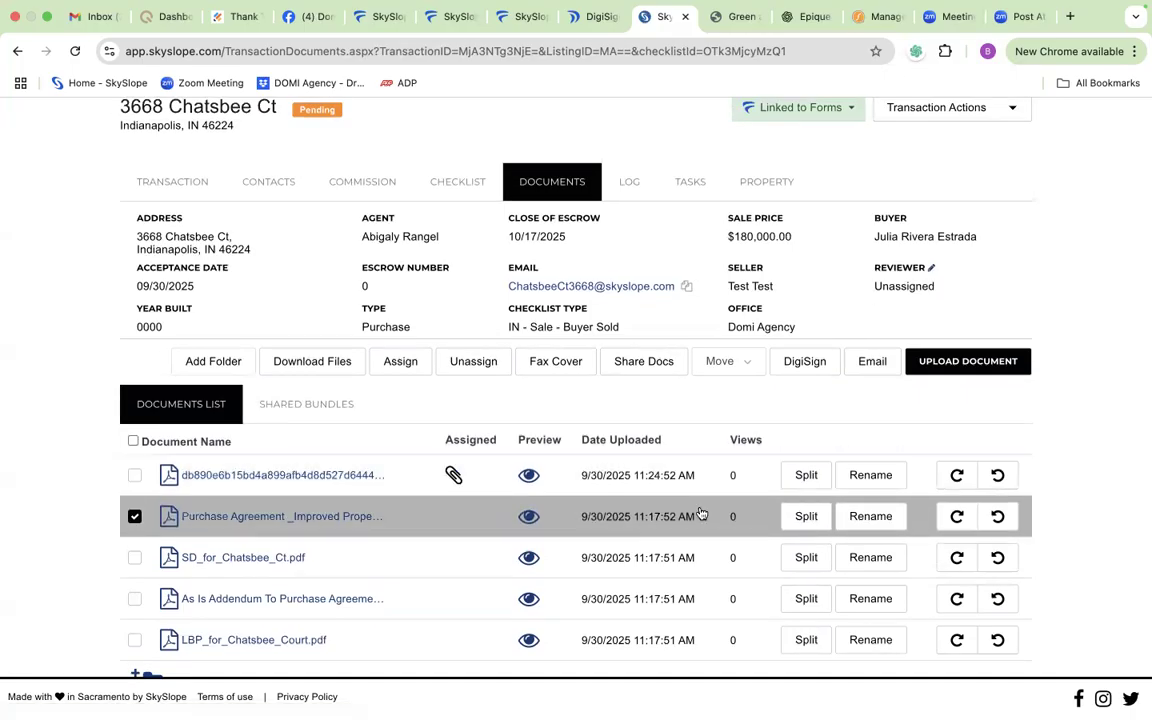
click(806, 517)
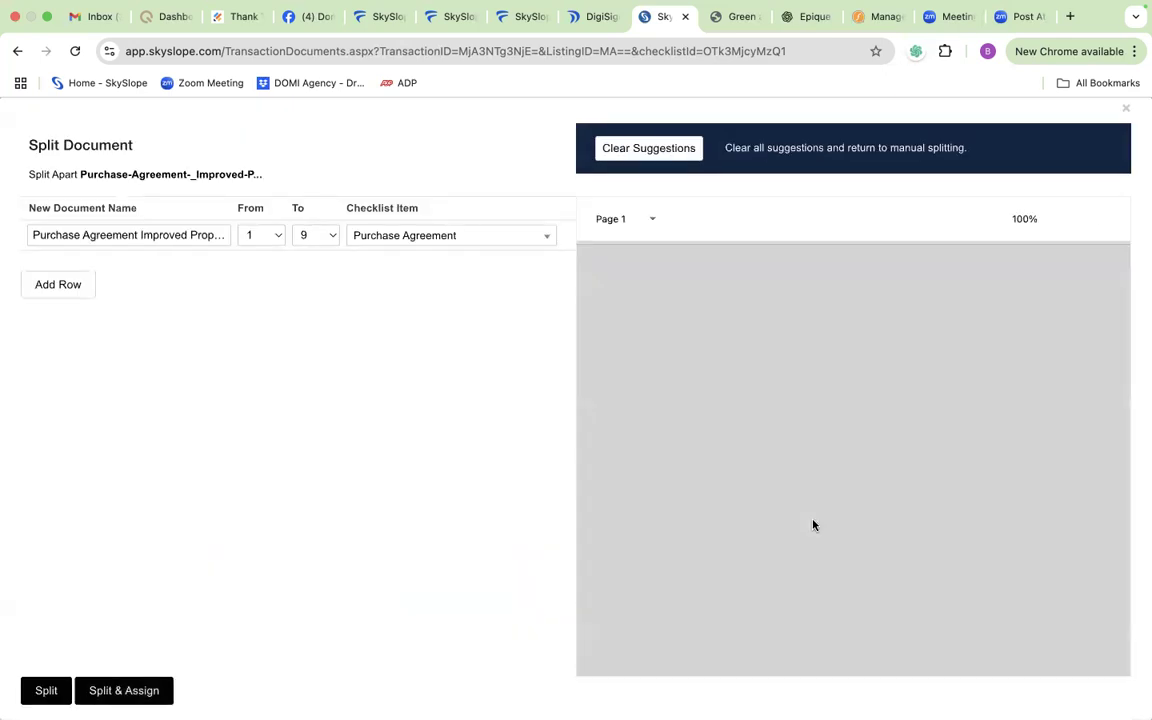
click(306, 235)
click(298, 92)
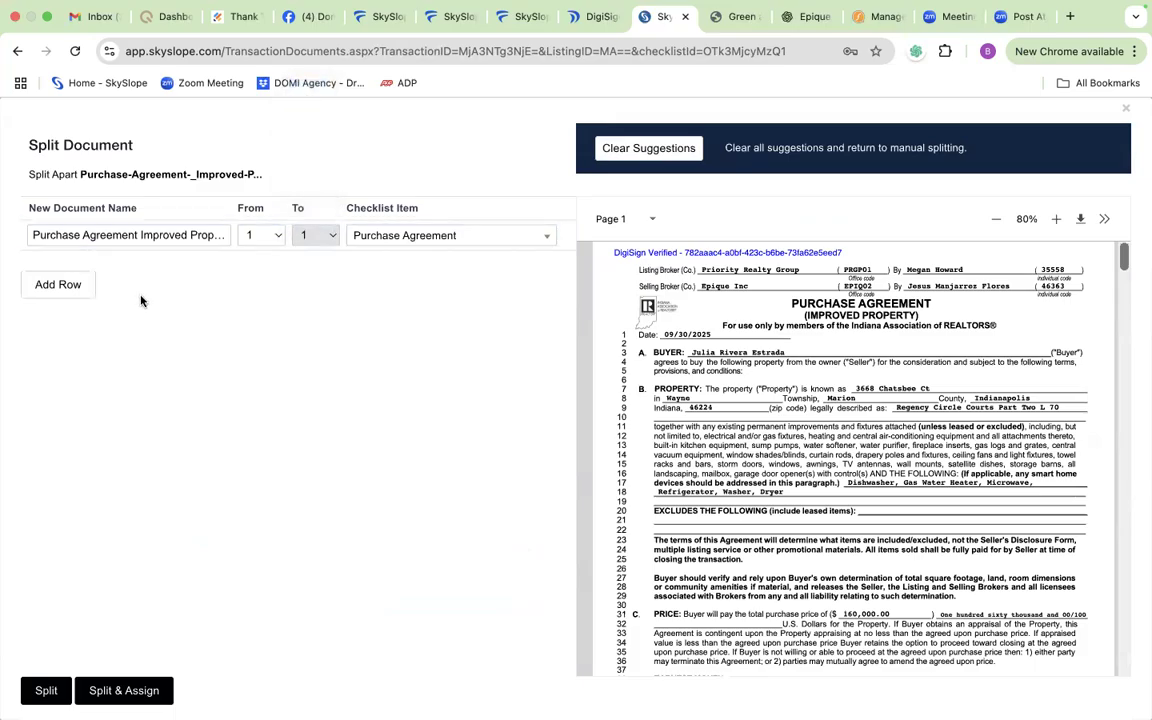
Step: Add a split row assigning page 2 to Buyer's Exclusive Agency Contract, and add another row for page 3
click(88, 280)
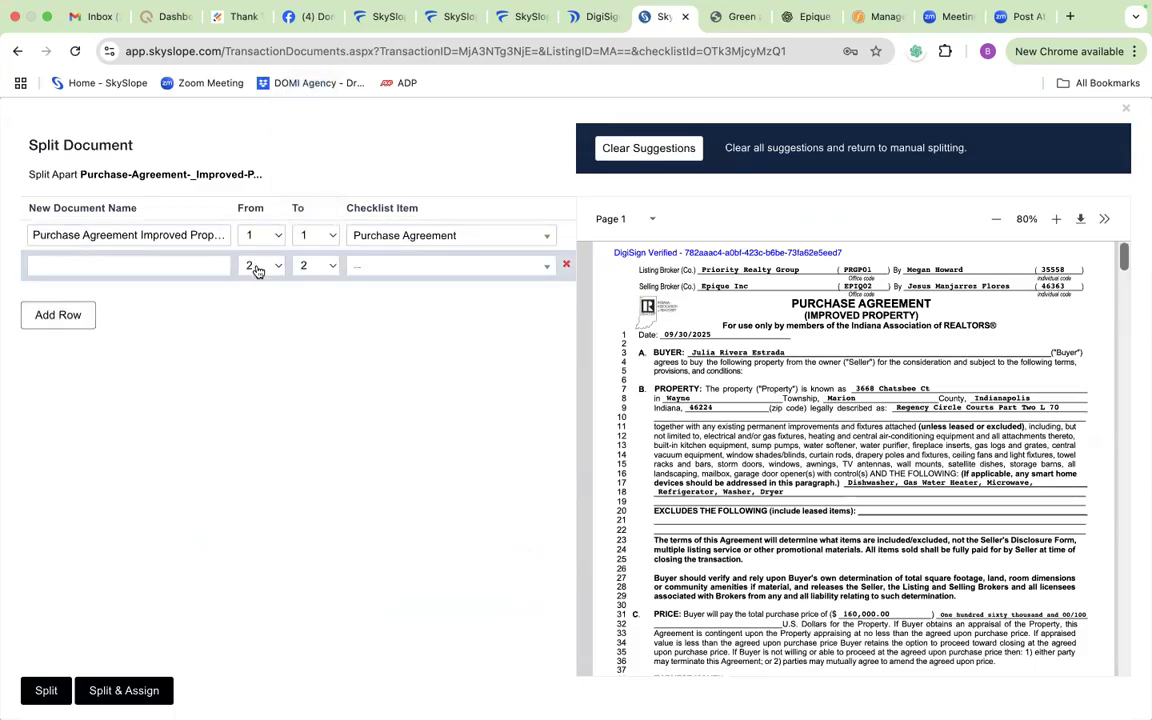
click(194, 265)
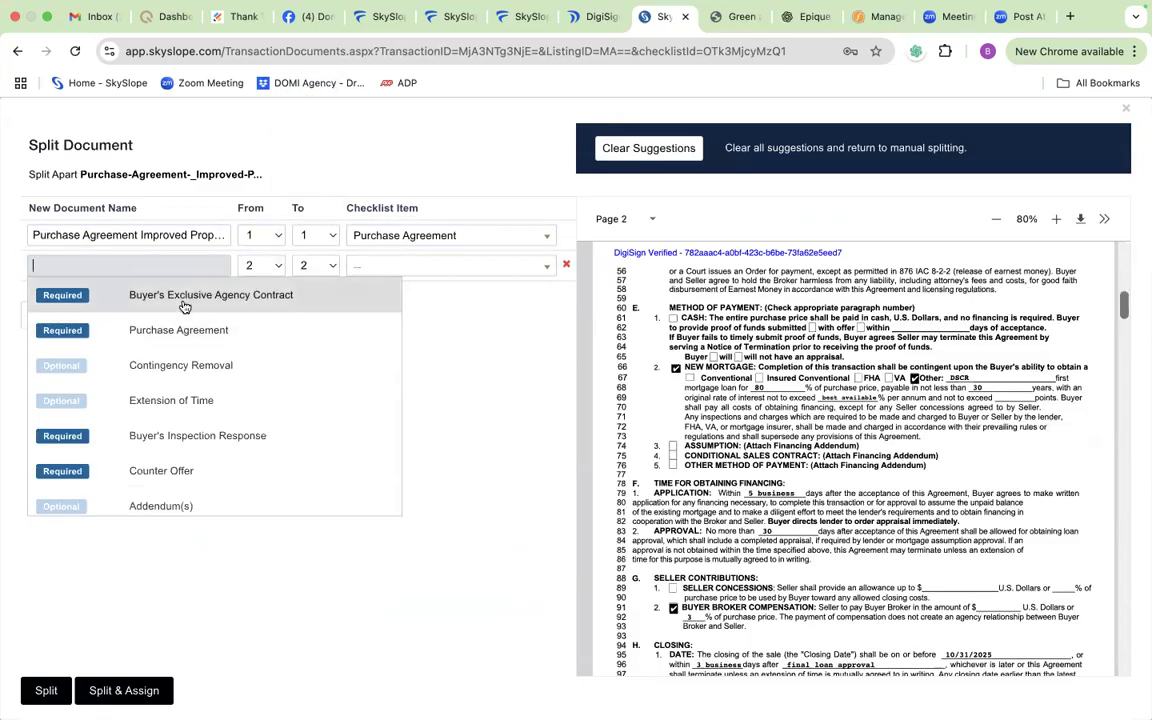
click(184, 300)
click(70, 322)
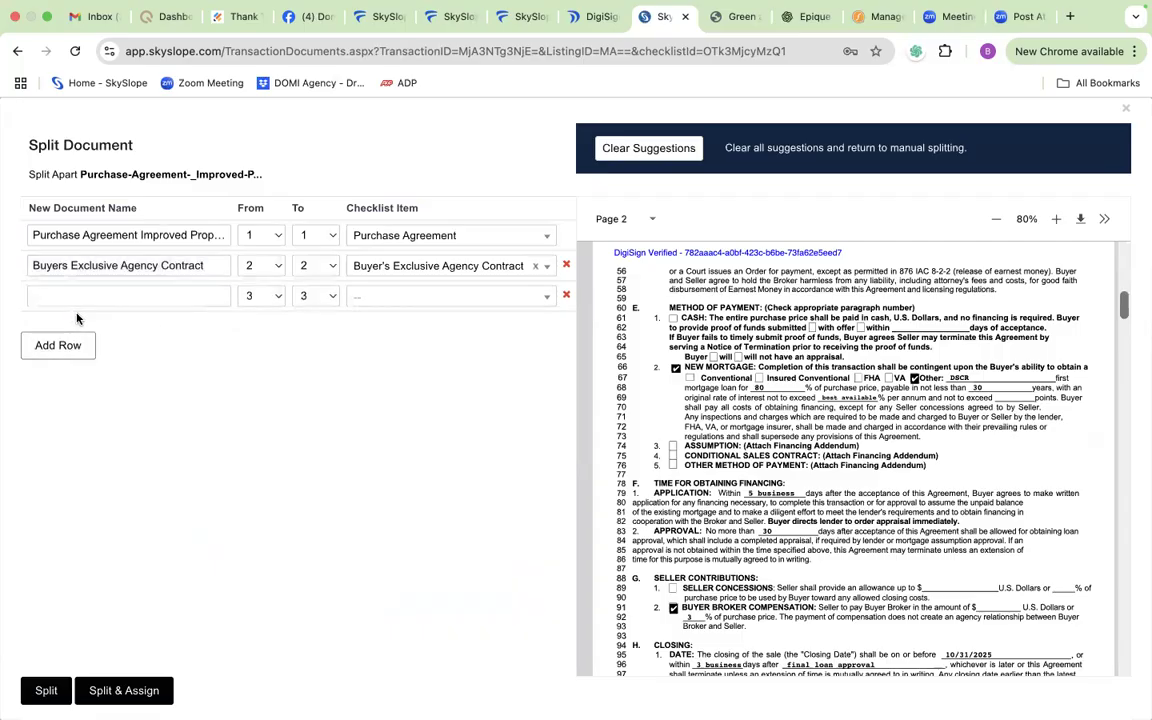
Step: Assign the page 3 split row to Counter Offer, and leave the document split without applying it
click(217, 292)
click(221, 499)
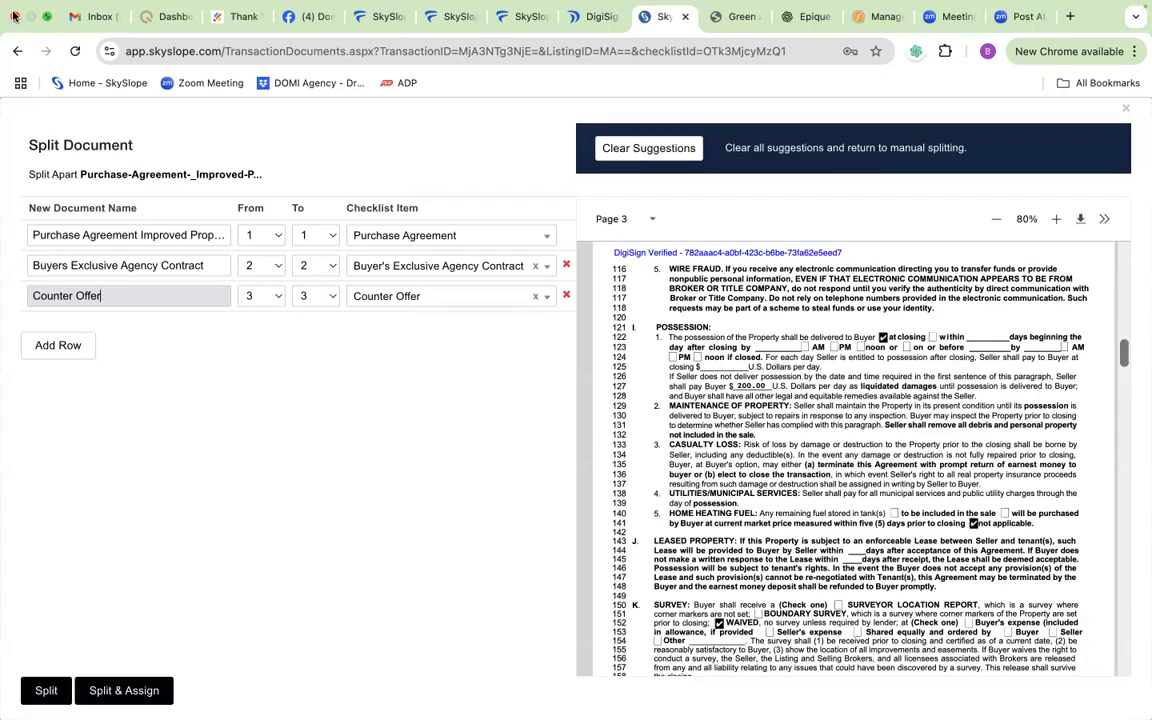
click(17, 50)
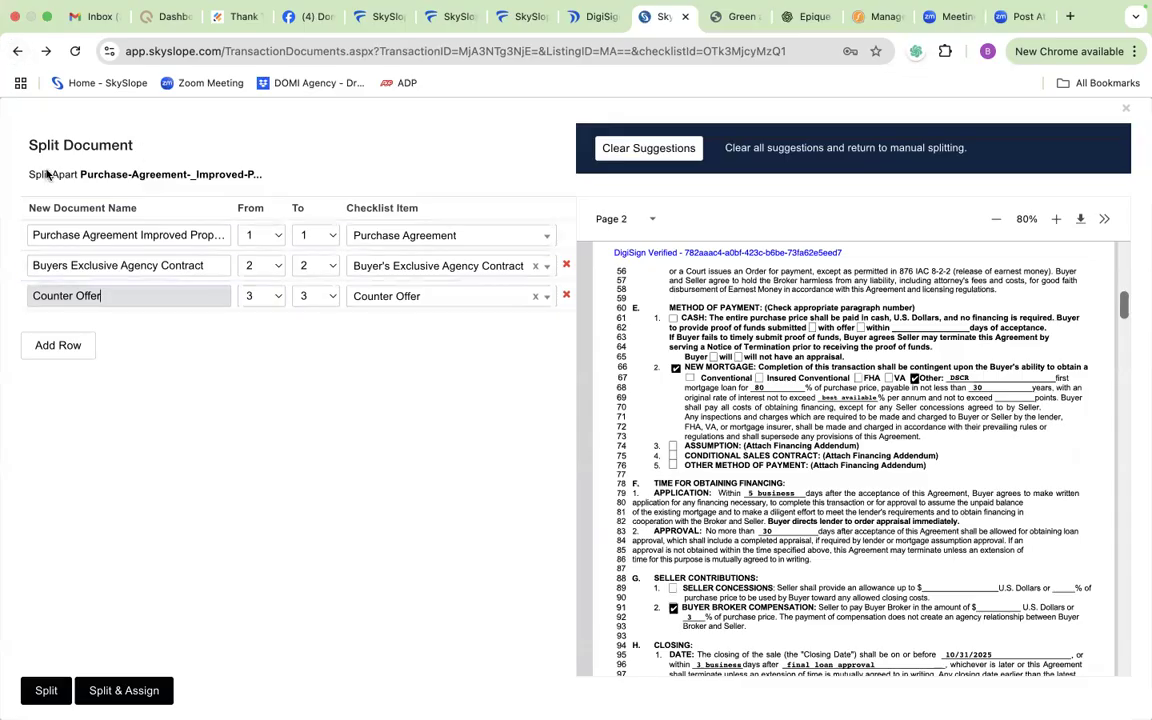
click(15, 51)
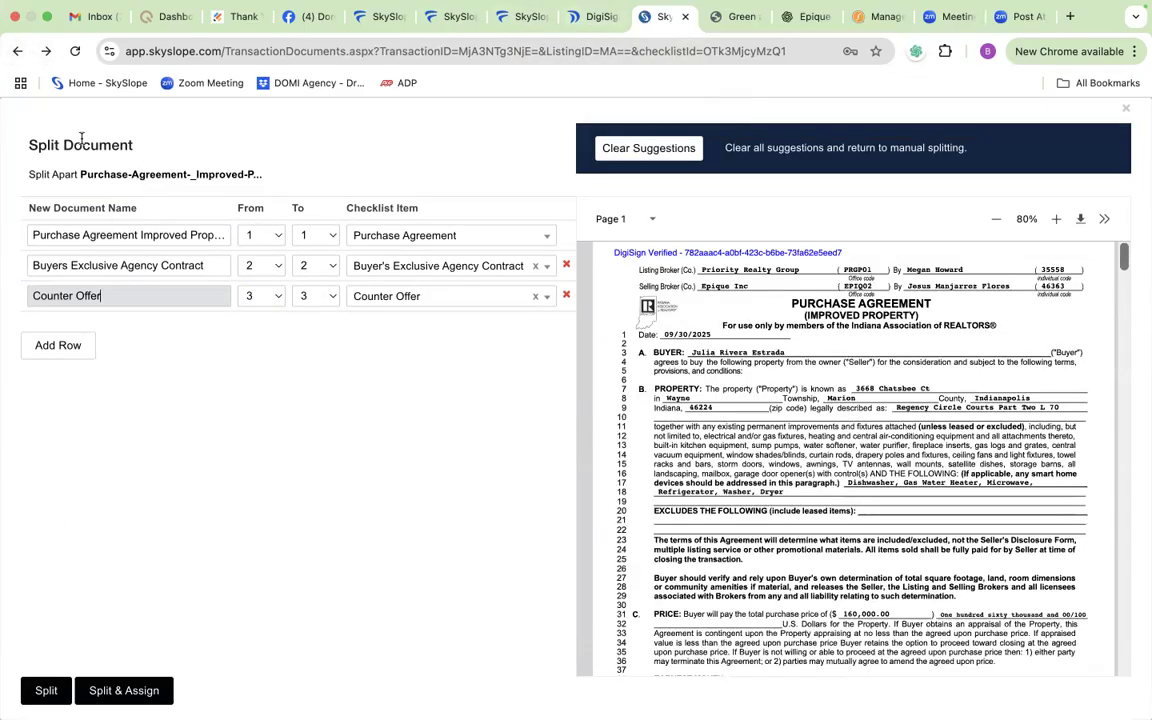
click(594, 16)
click(667, 17)
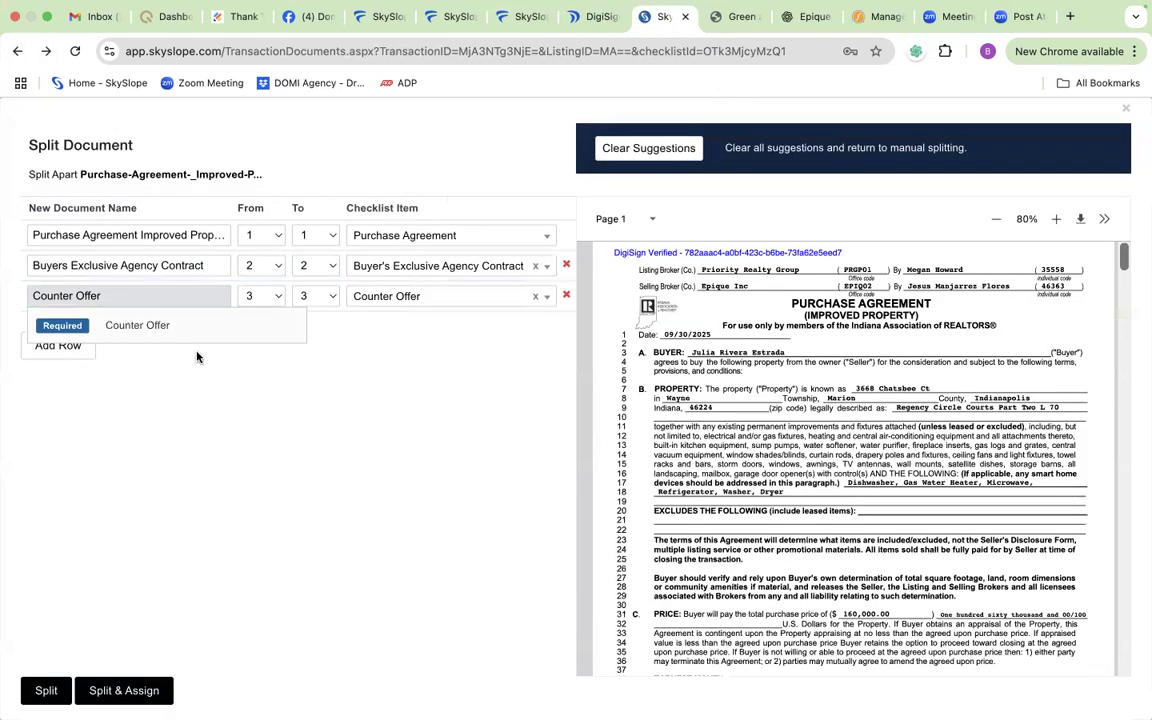
click(16, 51)
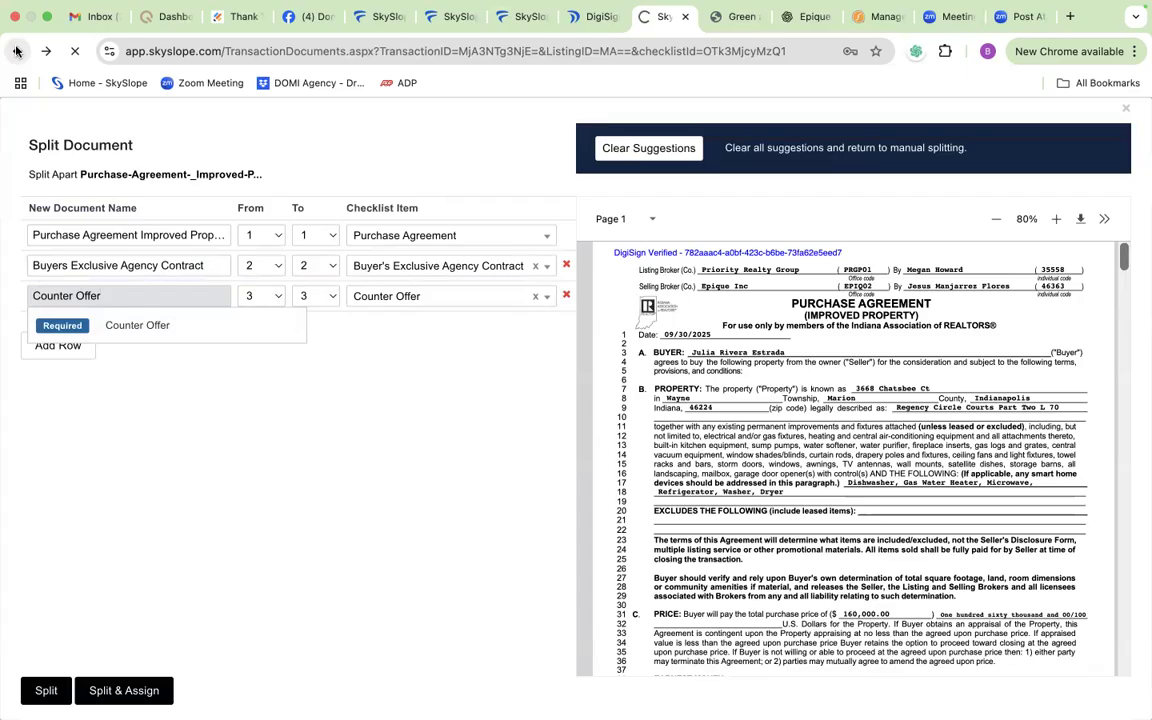
Step: Open the transaction's documents list and start an email for the selected Purchase Agreement file
scroll(257, 406, up, 7)
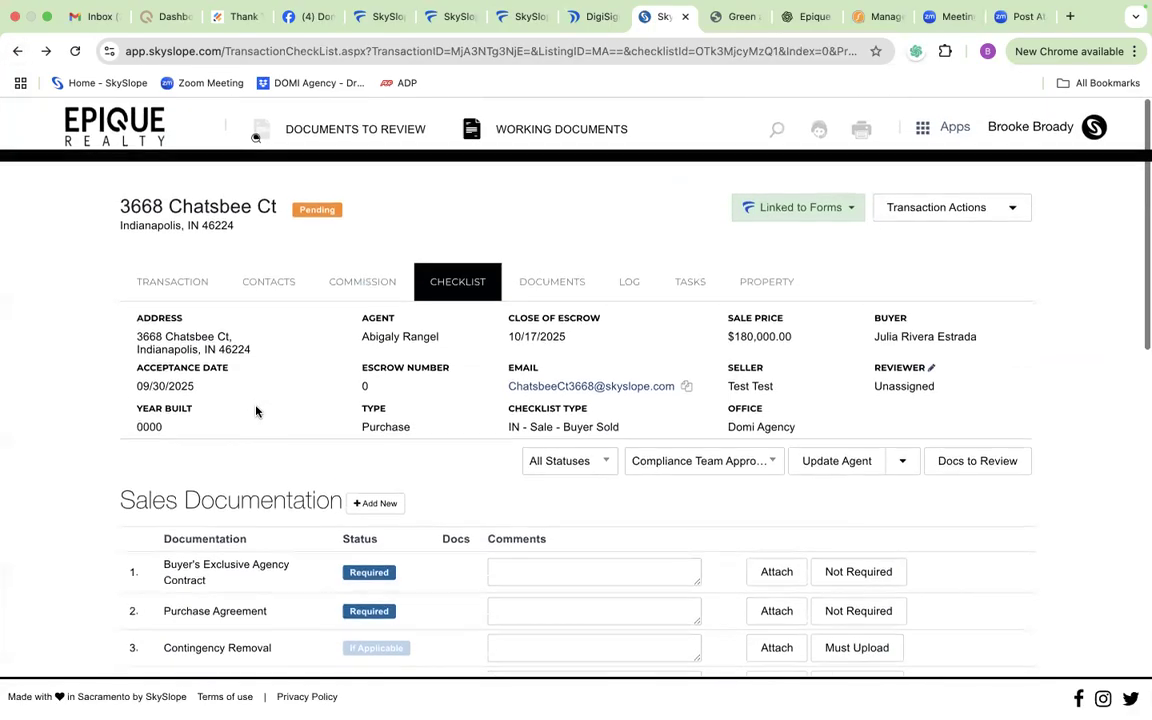
click(559, 284)
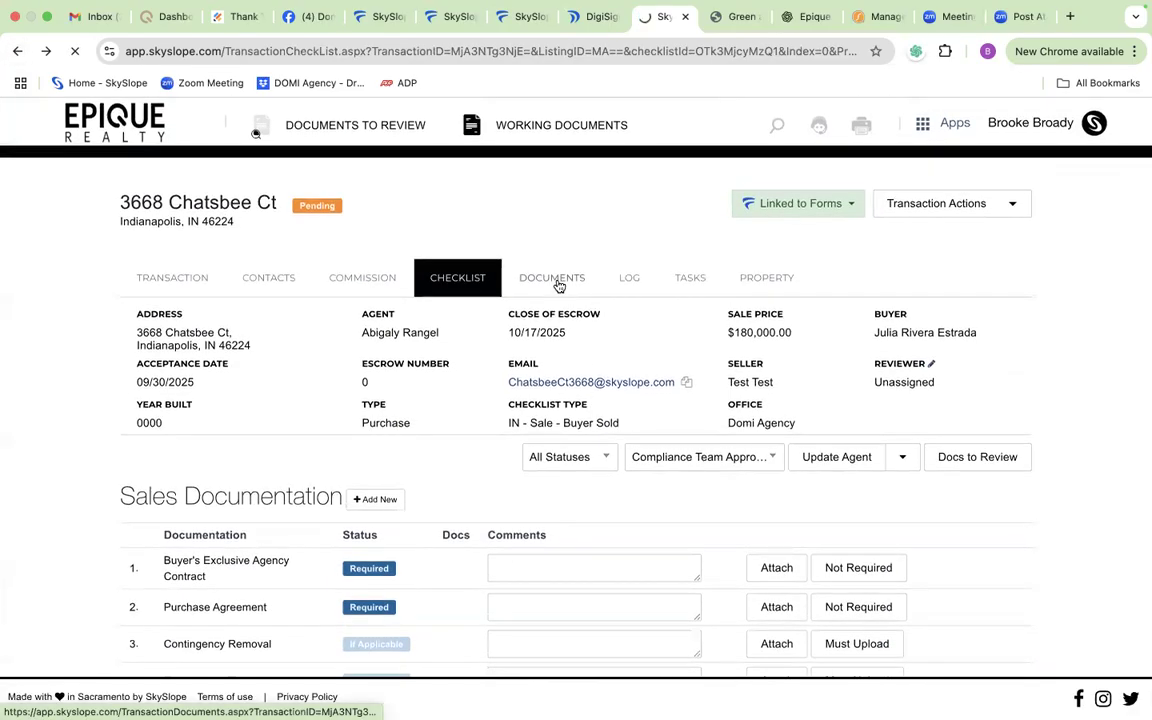
scroll(427, 399, down, 3)
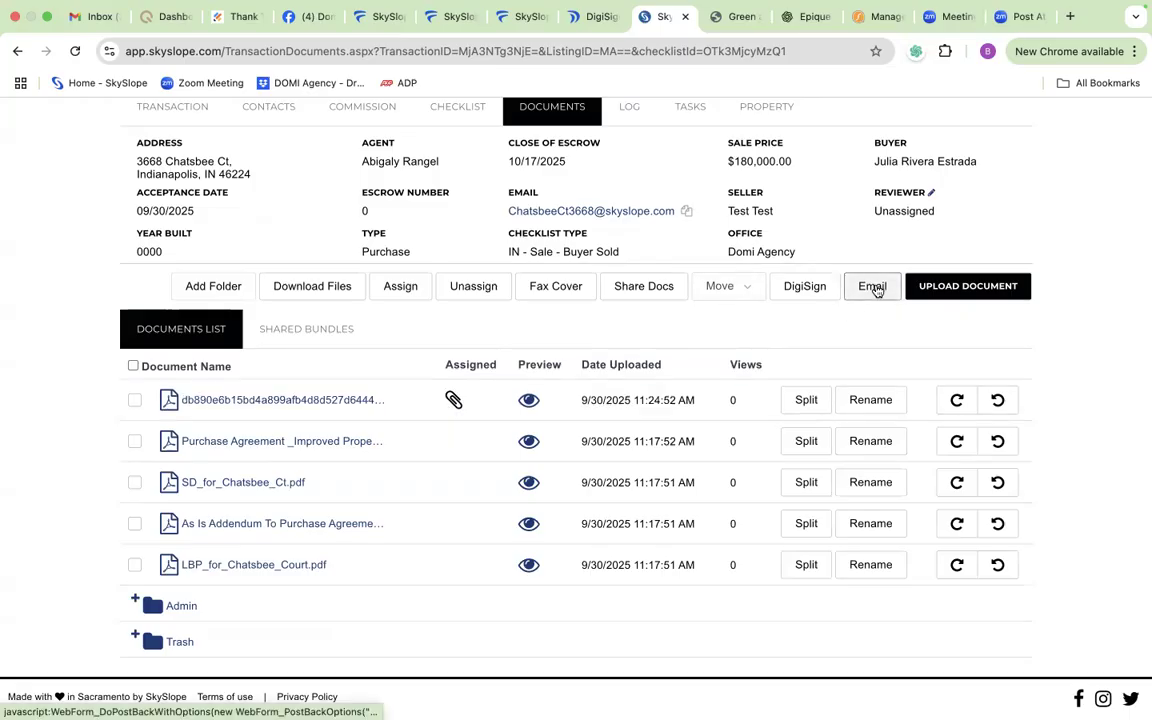
scroll(665, 386, up, 1)
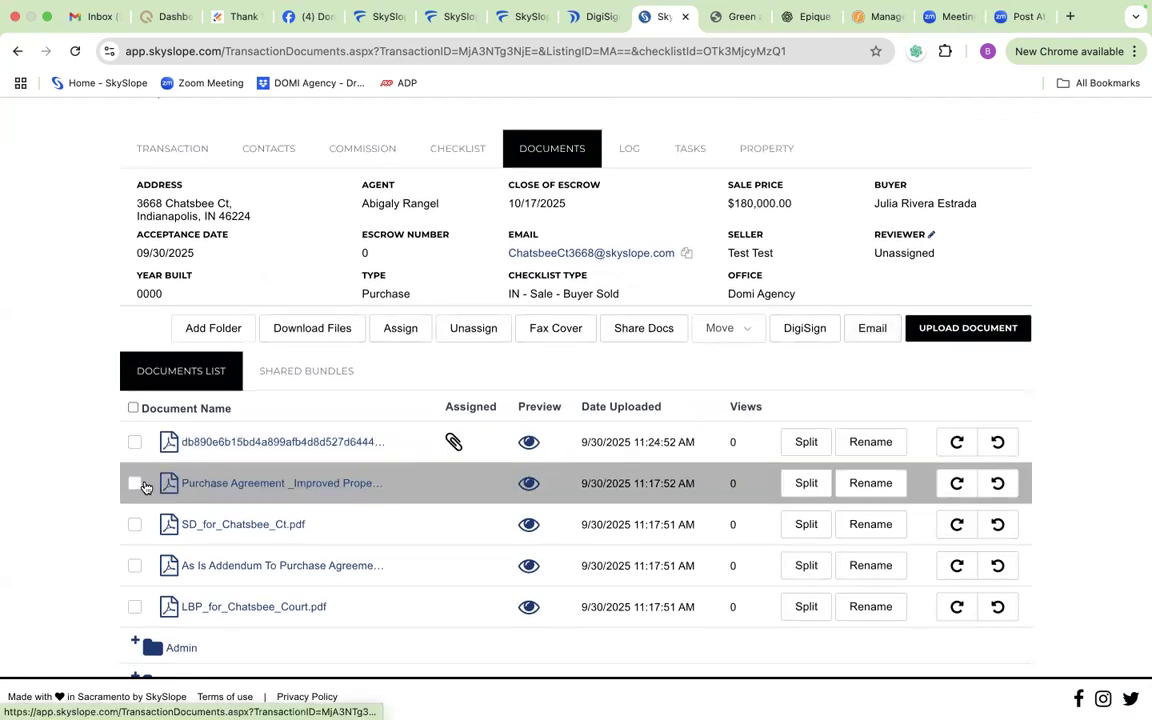
click(140, 484)
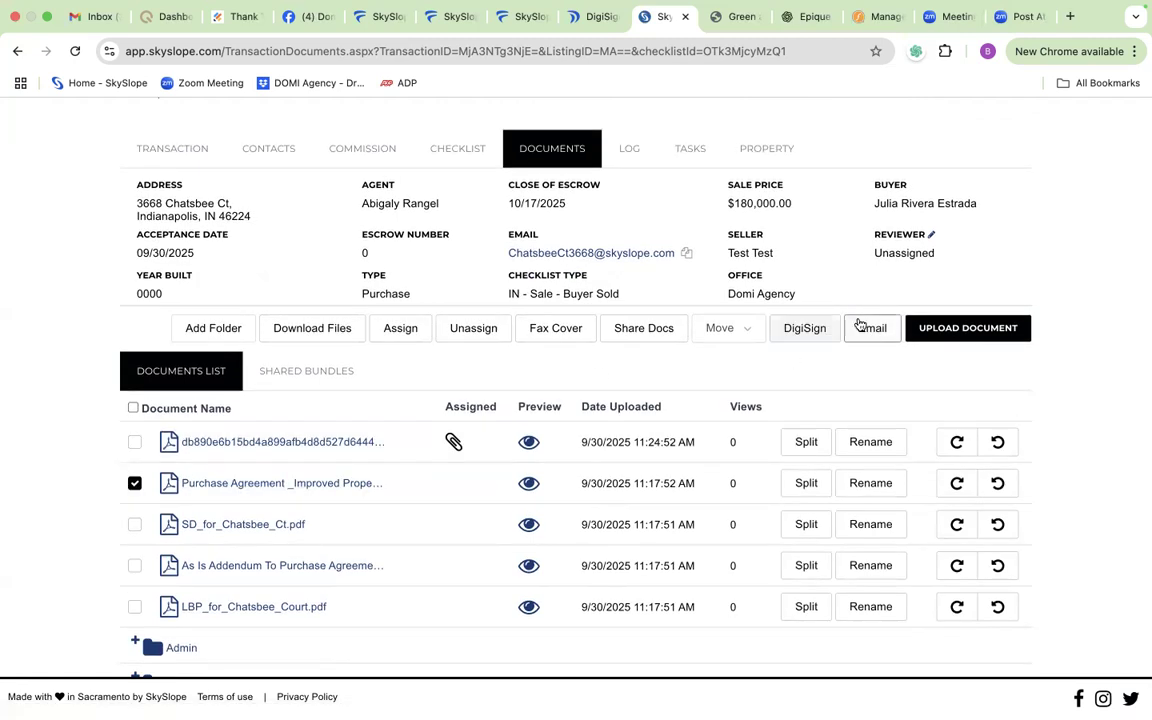
click(862, 327)
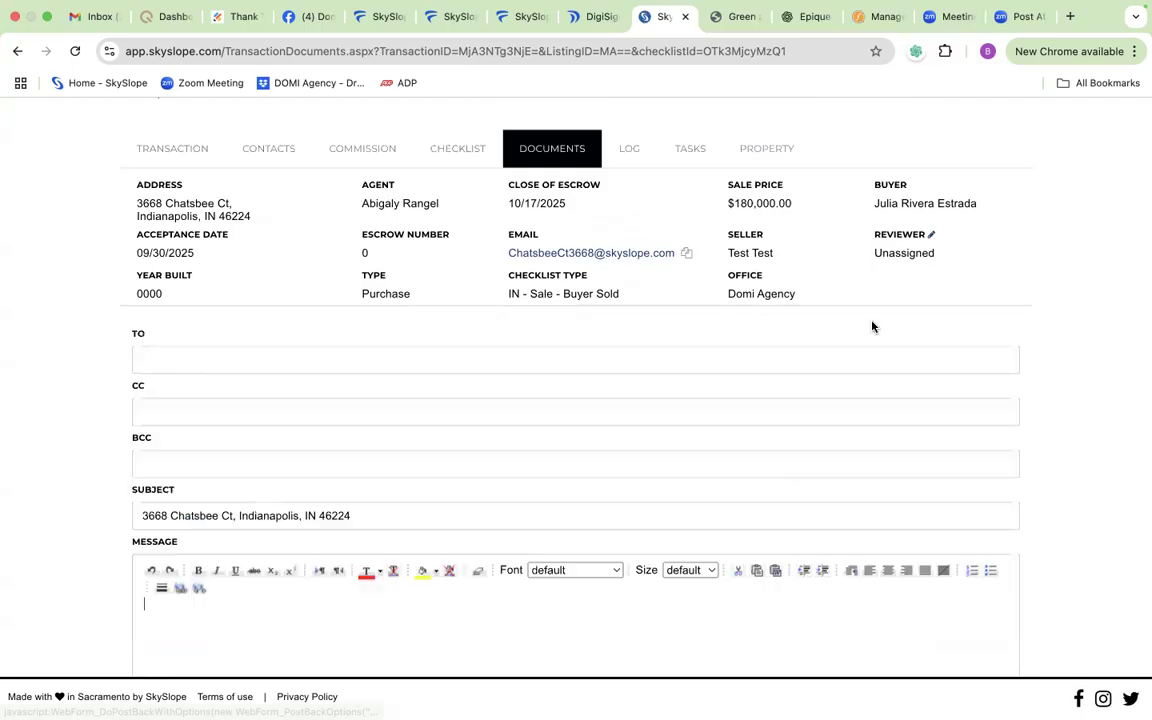
Step: Review the email form and the documents selectable for it, leave without sending, and return to the documents list
click(256, 362)
scroll(256, 362, down, 10)
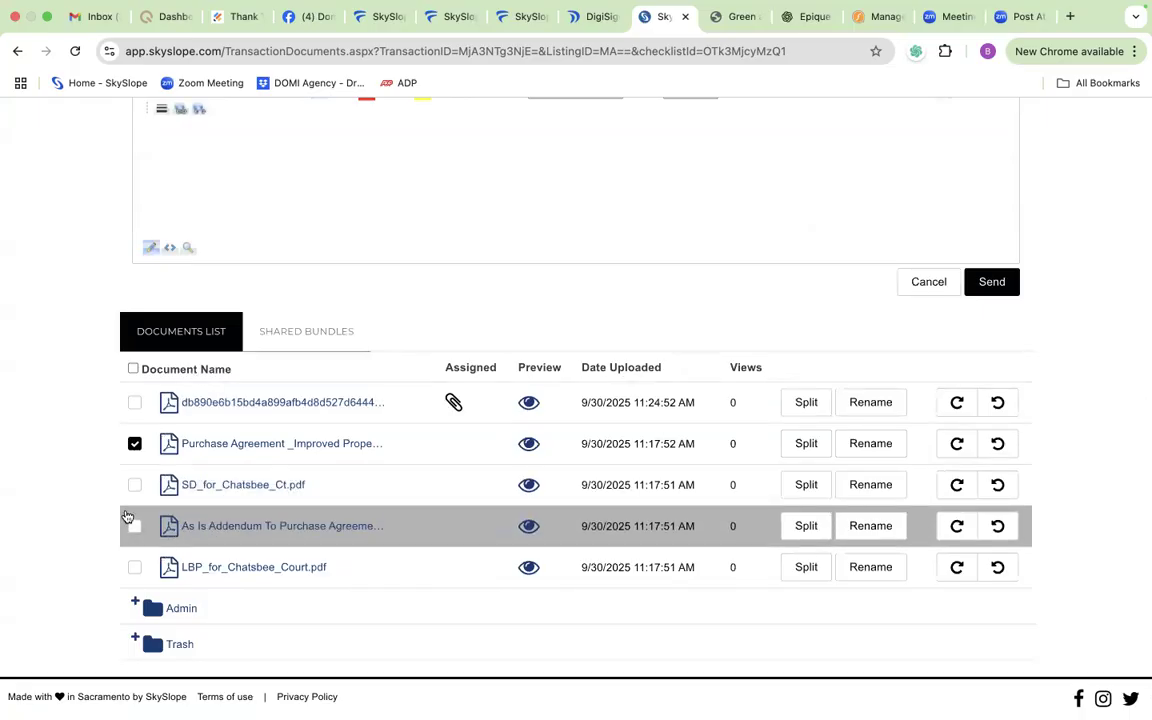
scroll(304, 368, up, 3)
scroll(304, 368, up, 3)
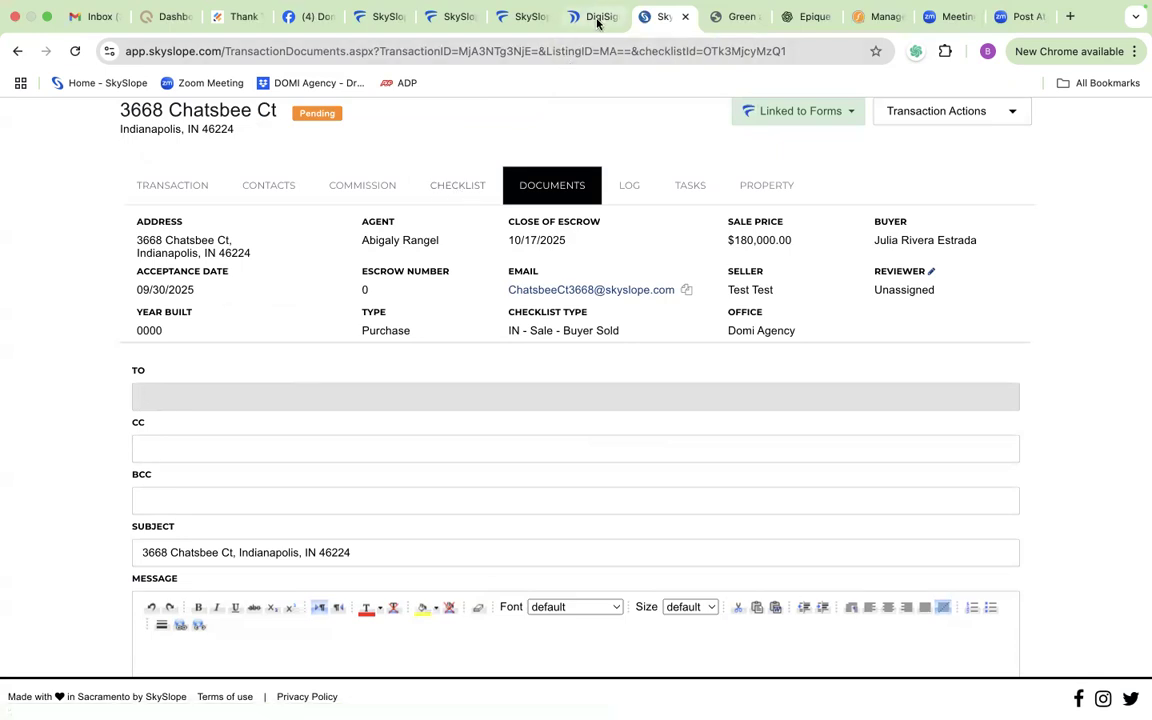
click(16, 50)
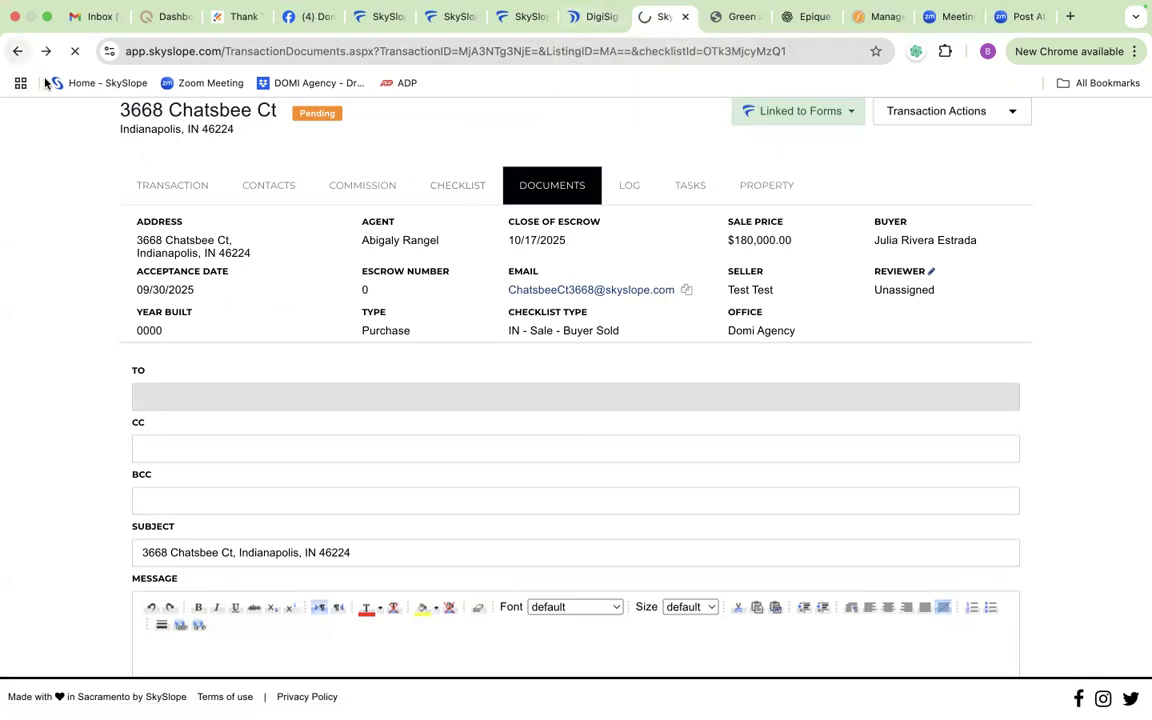
scroll(257, 380, up, 5)
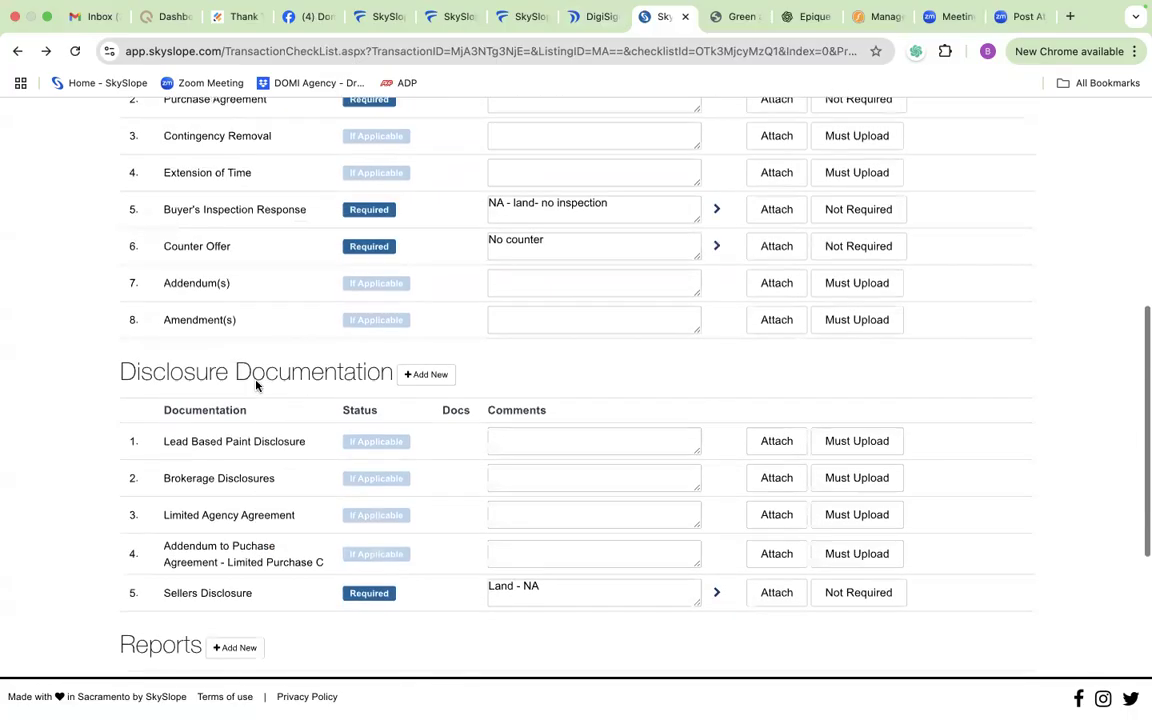
scroll(257, 385, up, 3)
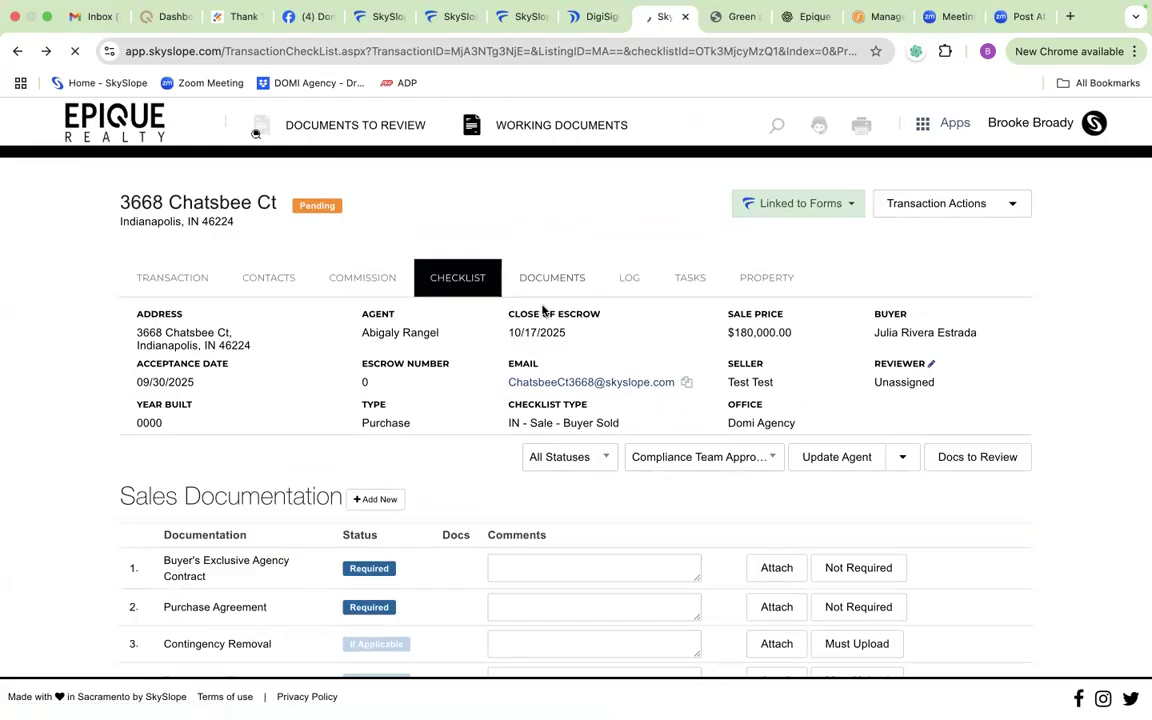
click(546, 288)
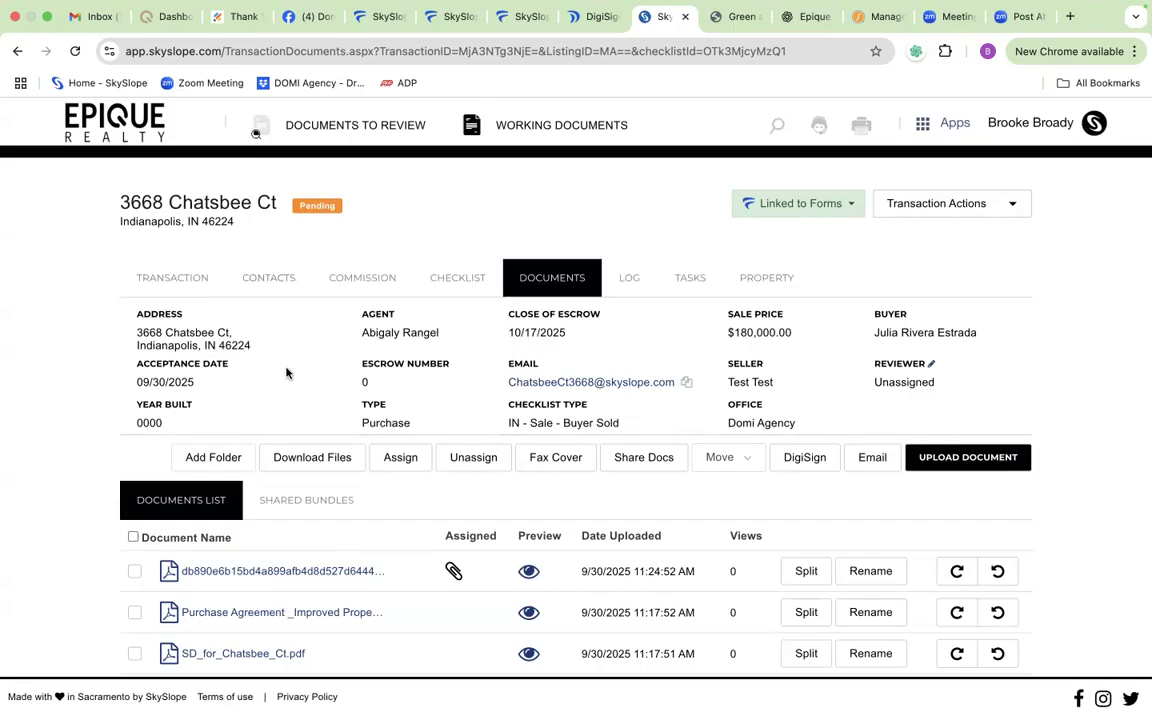
Step: Open the transaction details, set the closing date to 10/24/2025, and submit the change
click(185, 281)
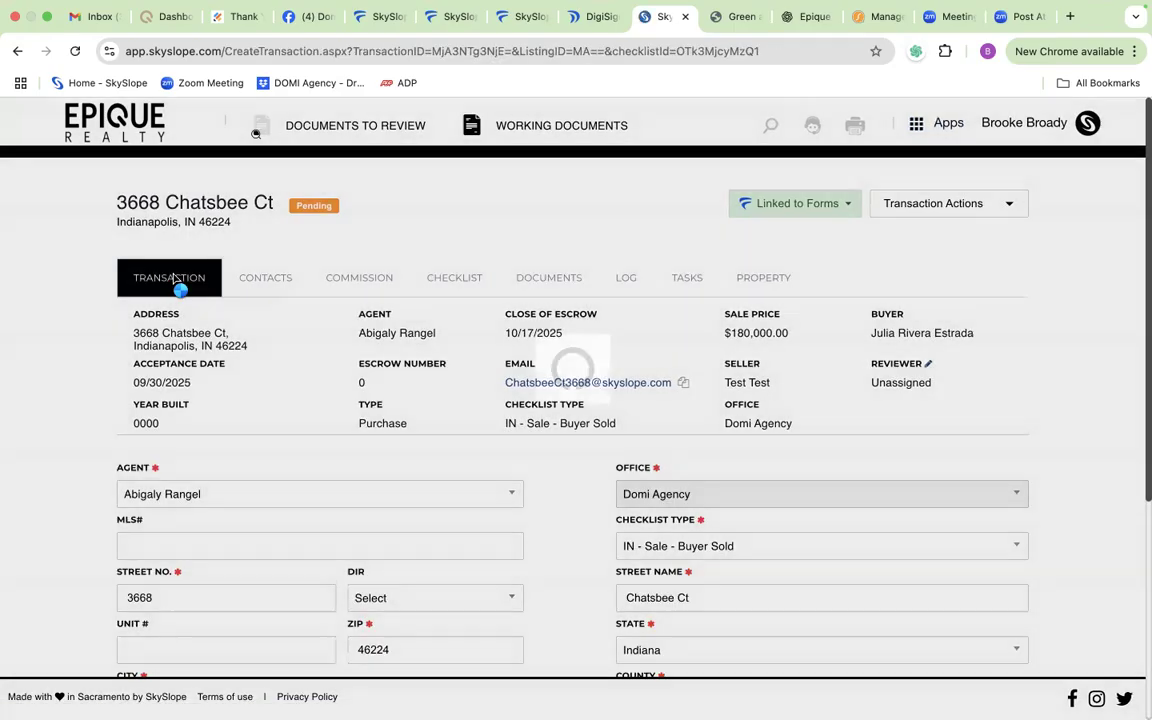
scroll(271, 462, down, 5)
scroll(272, 455, up, 4)
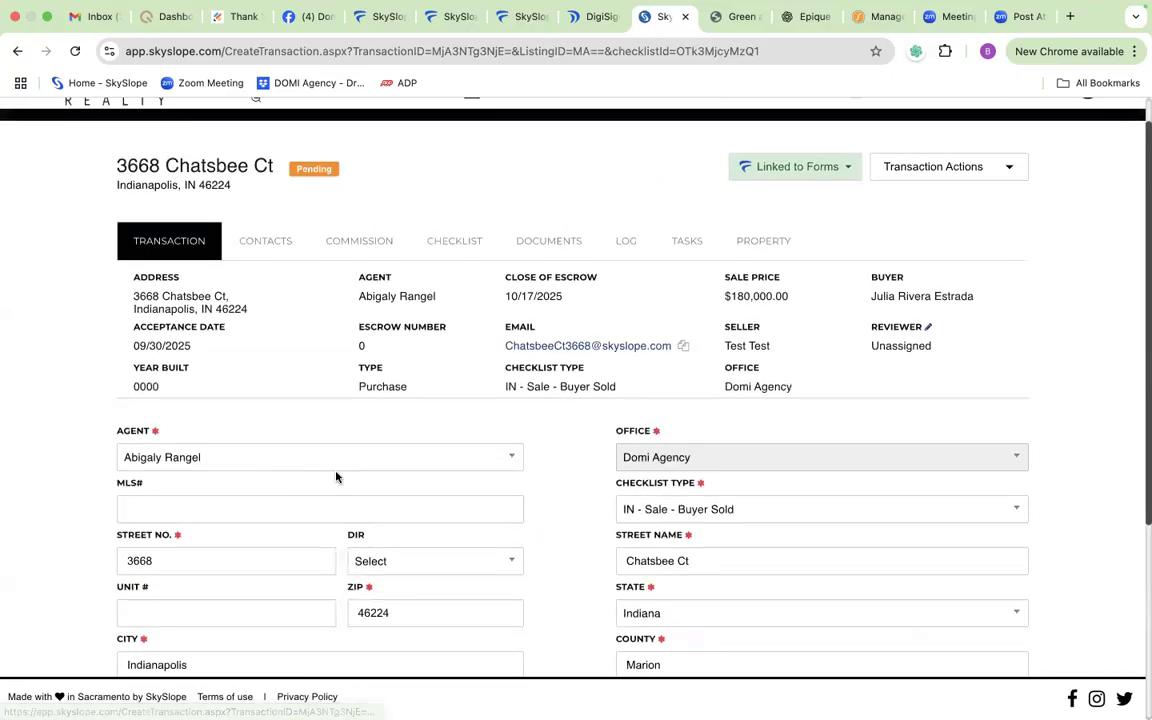
scroll(334, 474, down, 6)
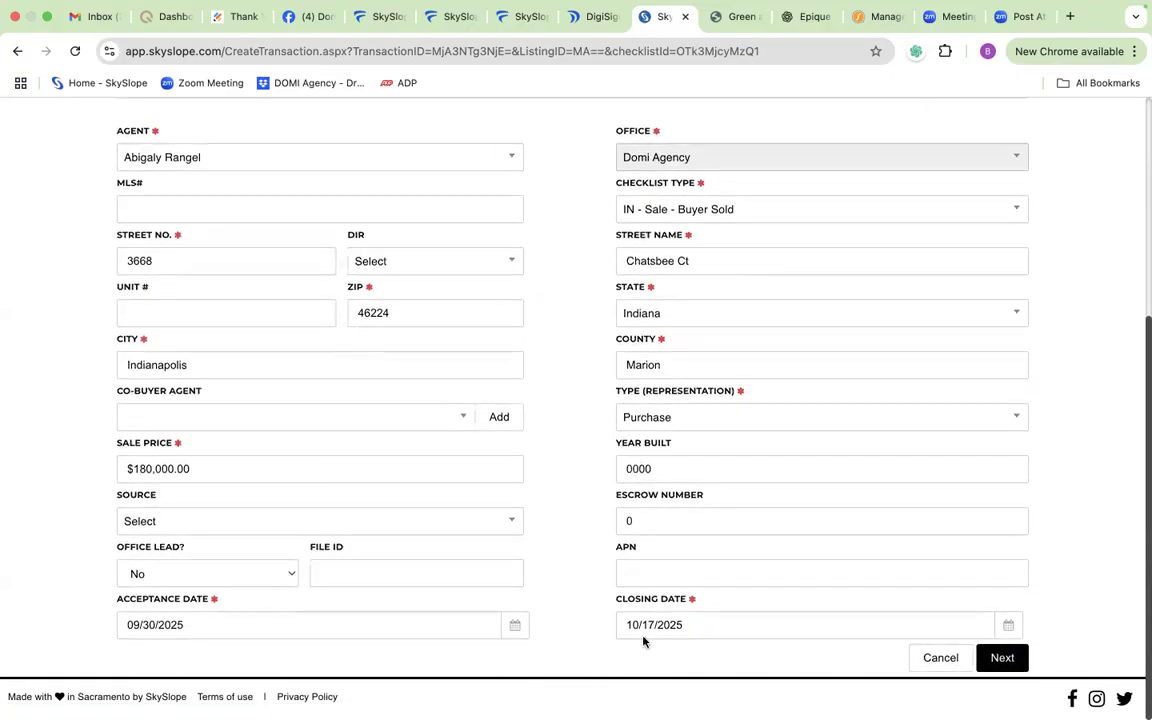
click(1017, 627)
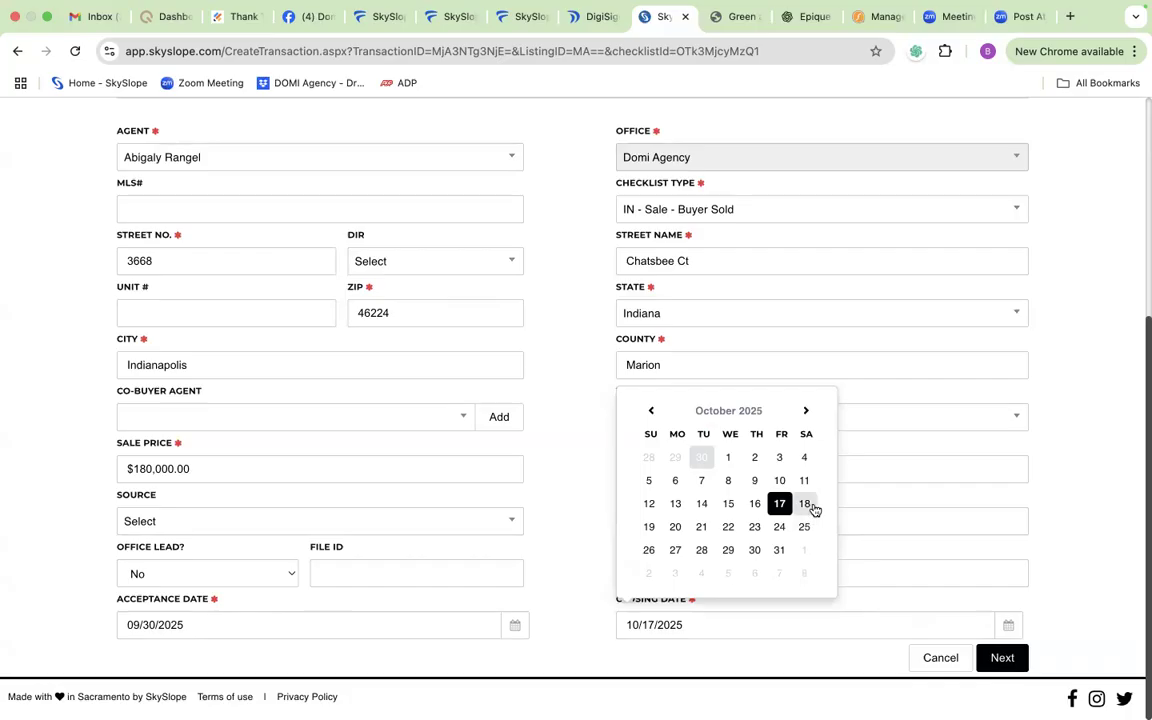
click(779, 526)
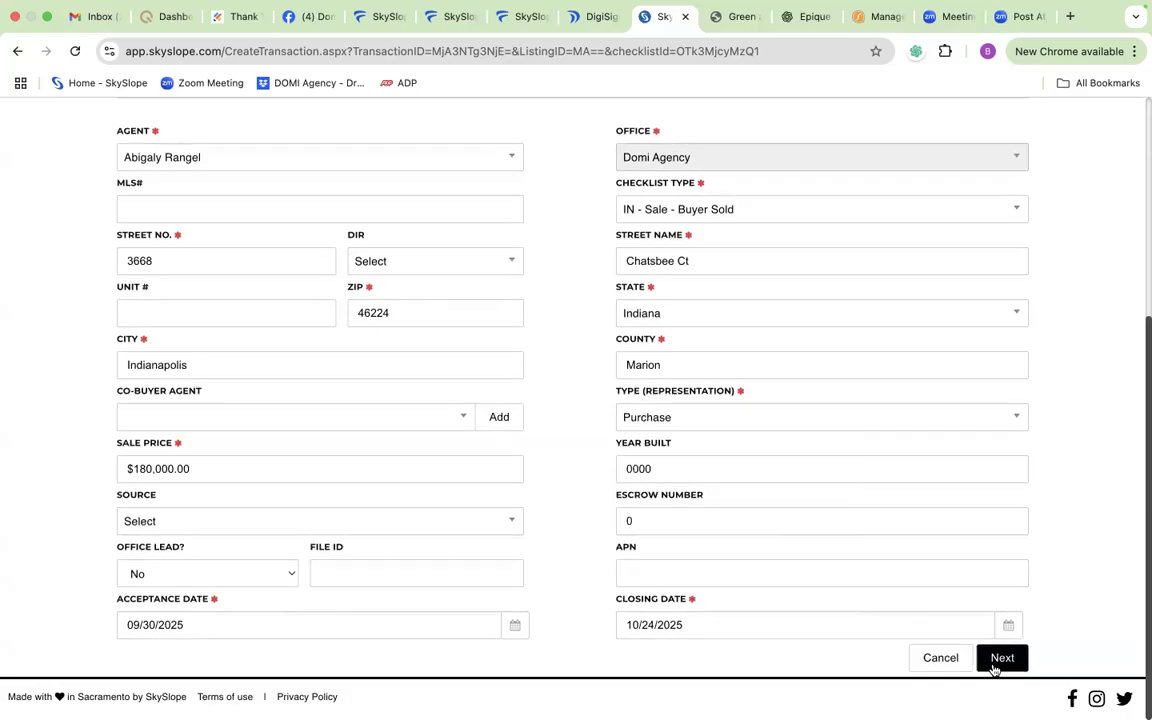
click(1002, 659)
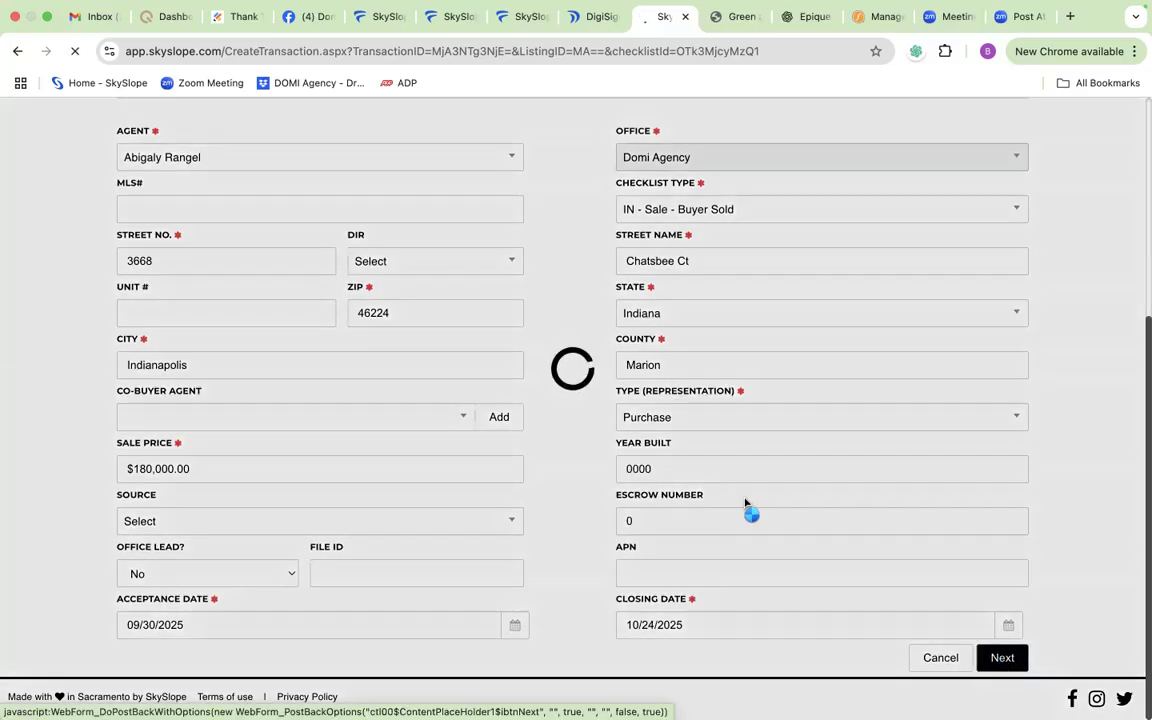
mouse_move(772, 12)
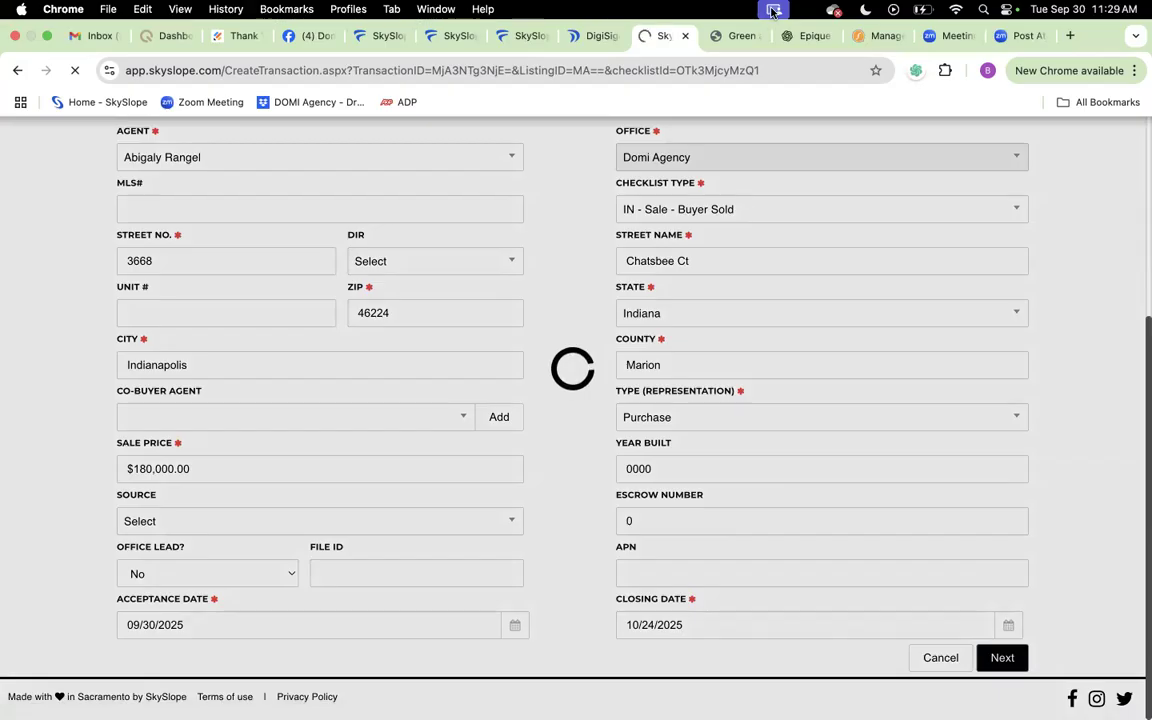
click(772, 12)
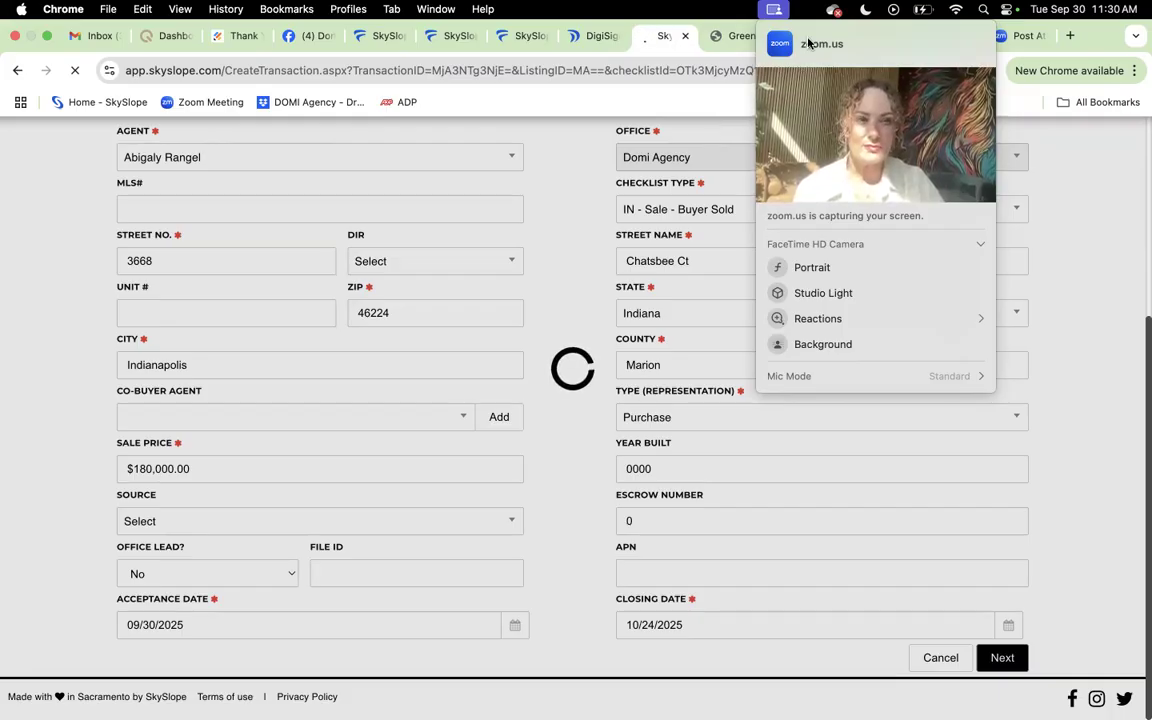
click(779, 8)
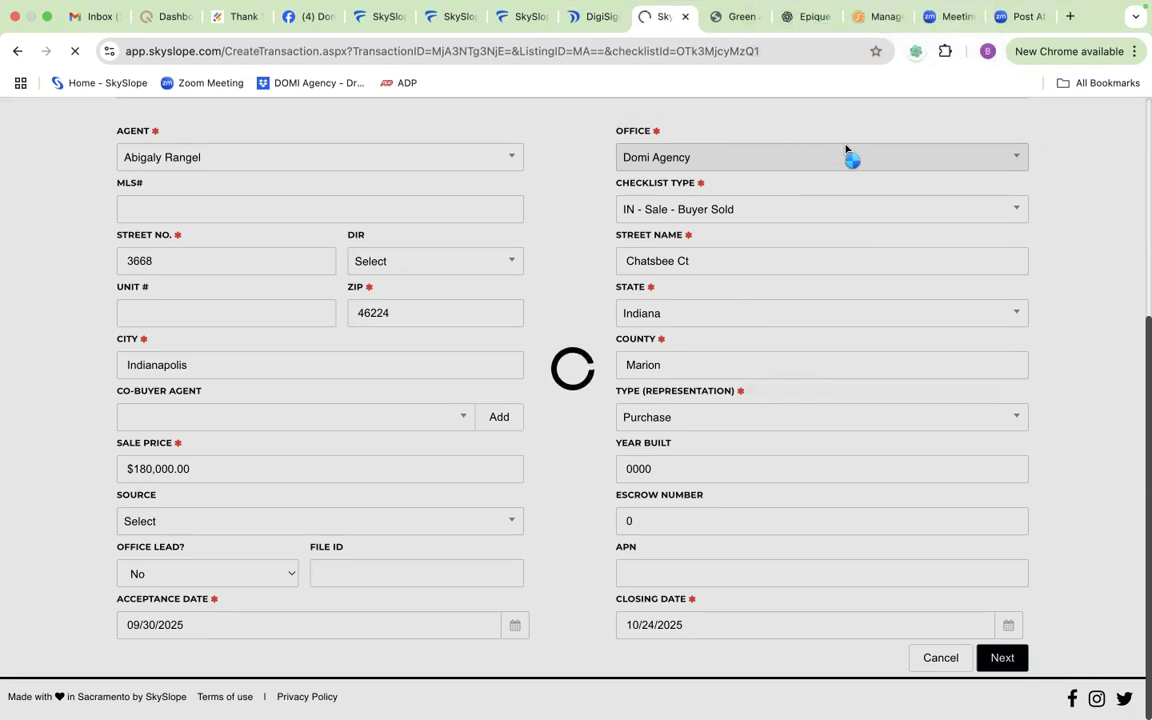